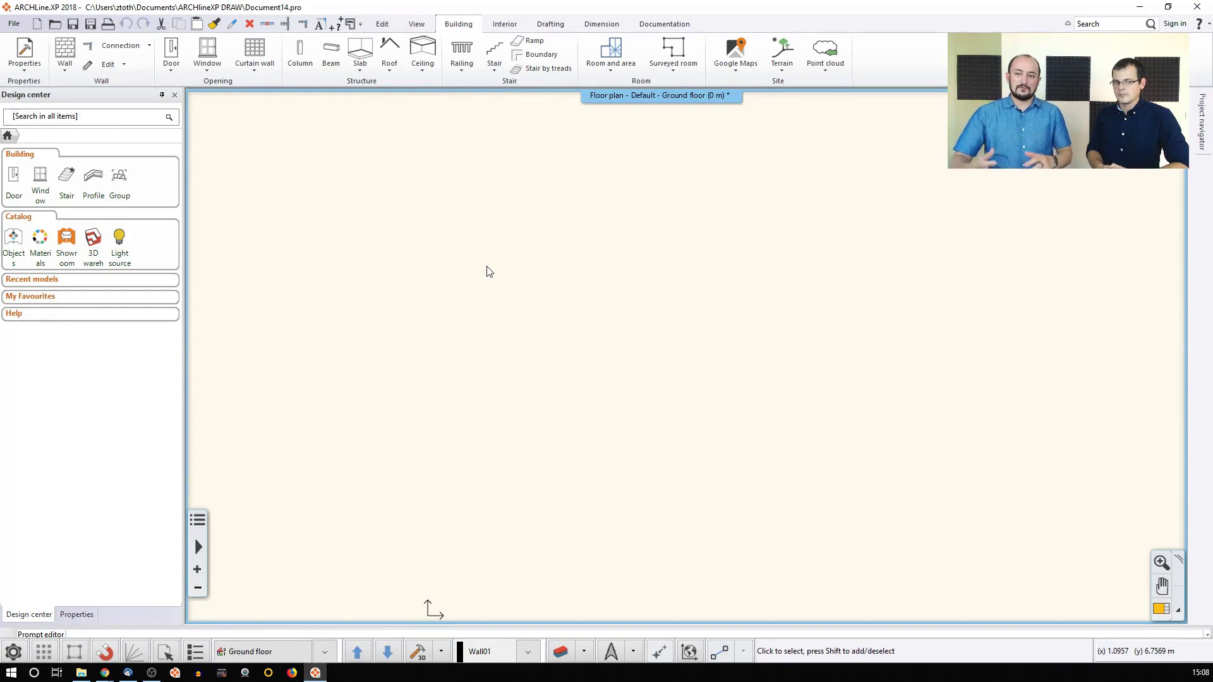
# Draw the first vertical outer wall in the 38 cm wall style, 3.6 m long.
pyautogui.click(65, 53)
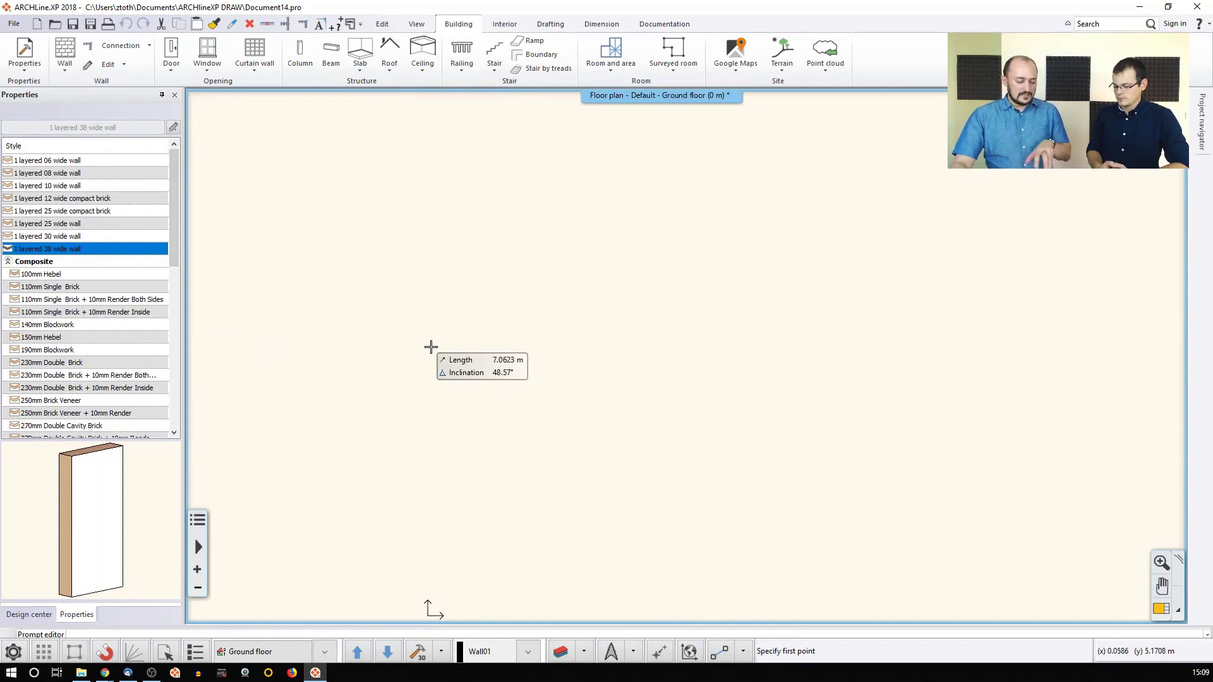
pyautogui.click(443, 203)
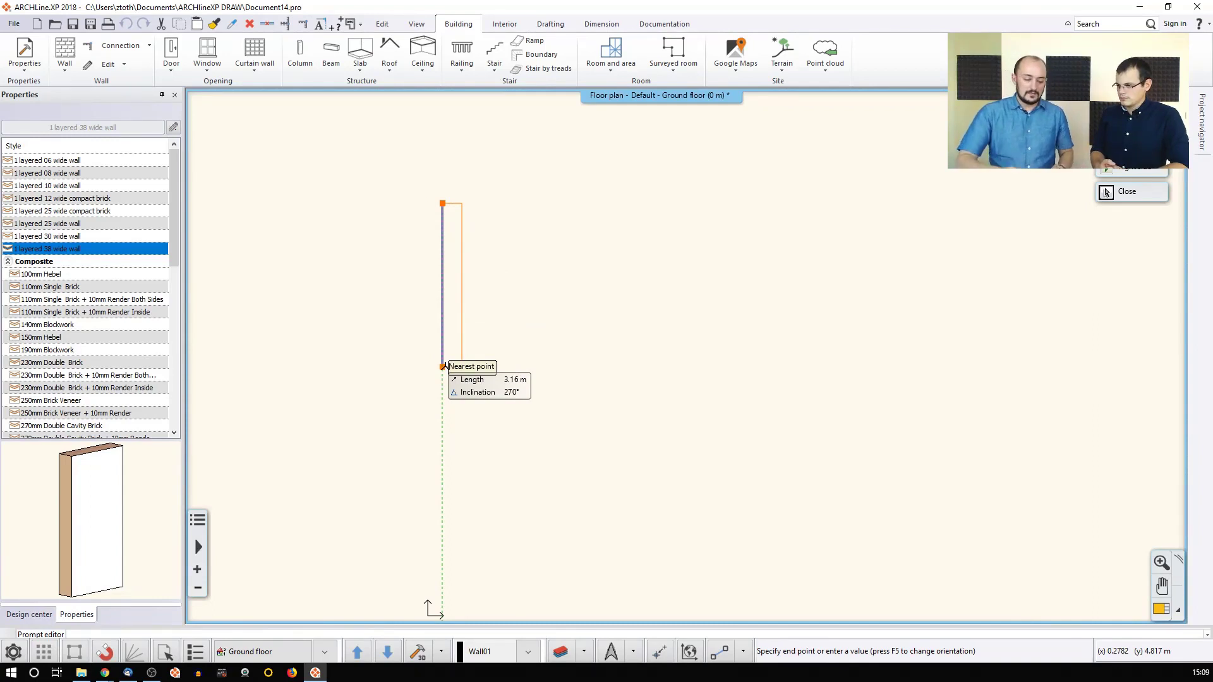
pyautogui.write('3.')
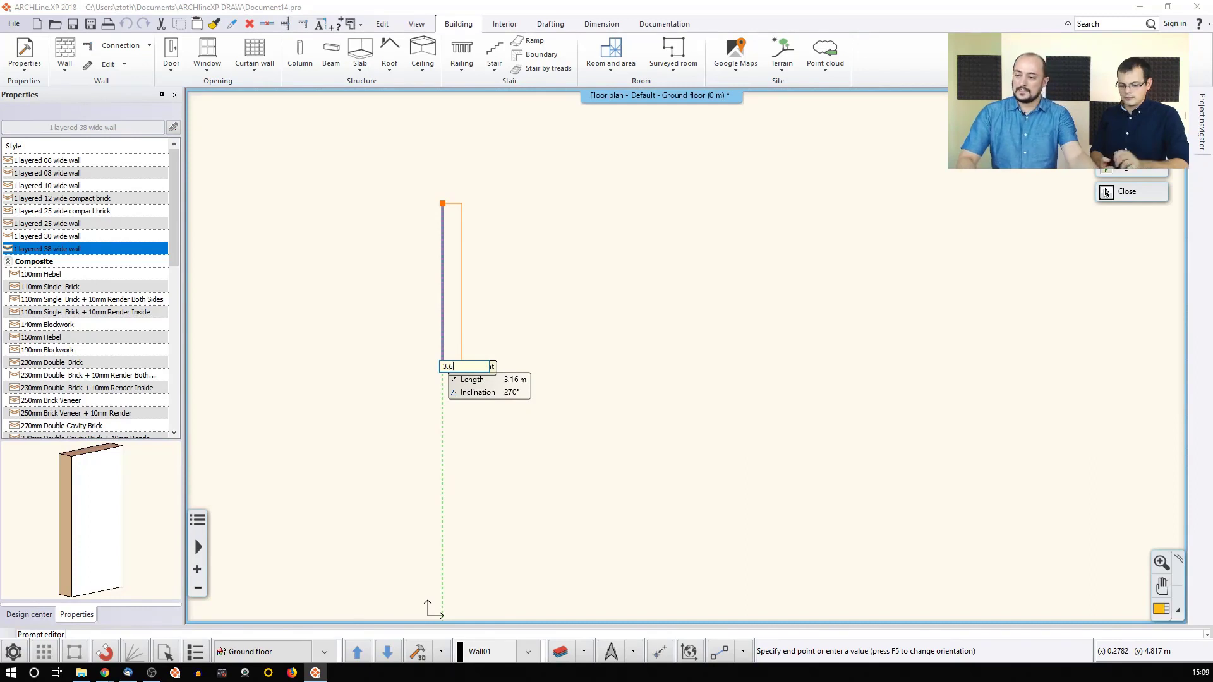
pyautogui.write('6')
pyautogui.press('Return')
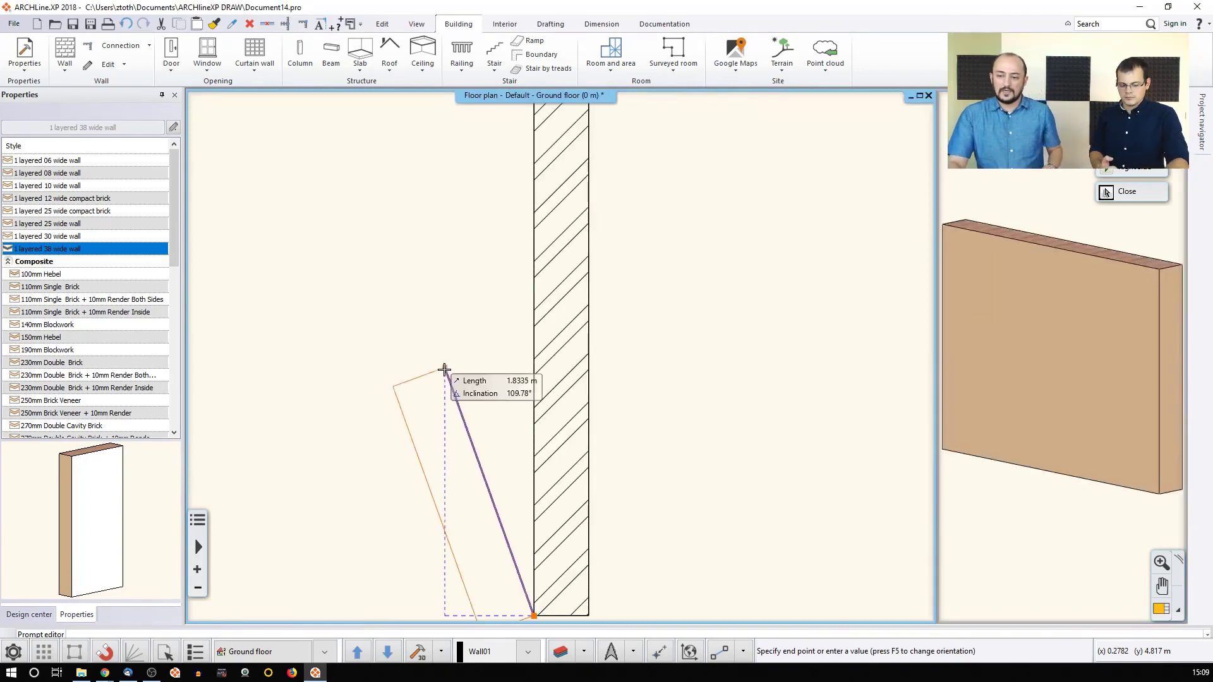
# Add a short wall running left from the first wall's bottom, then a wall running down.
pyautogui.scroll(-2, 423, 379)
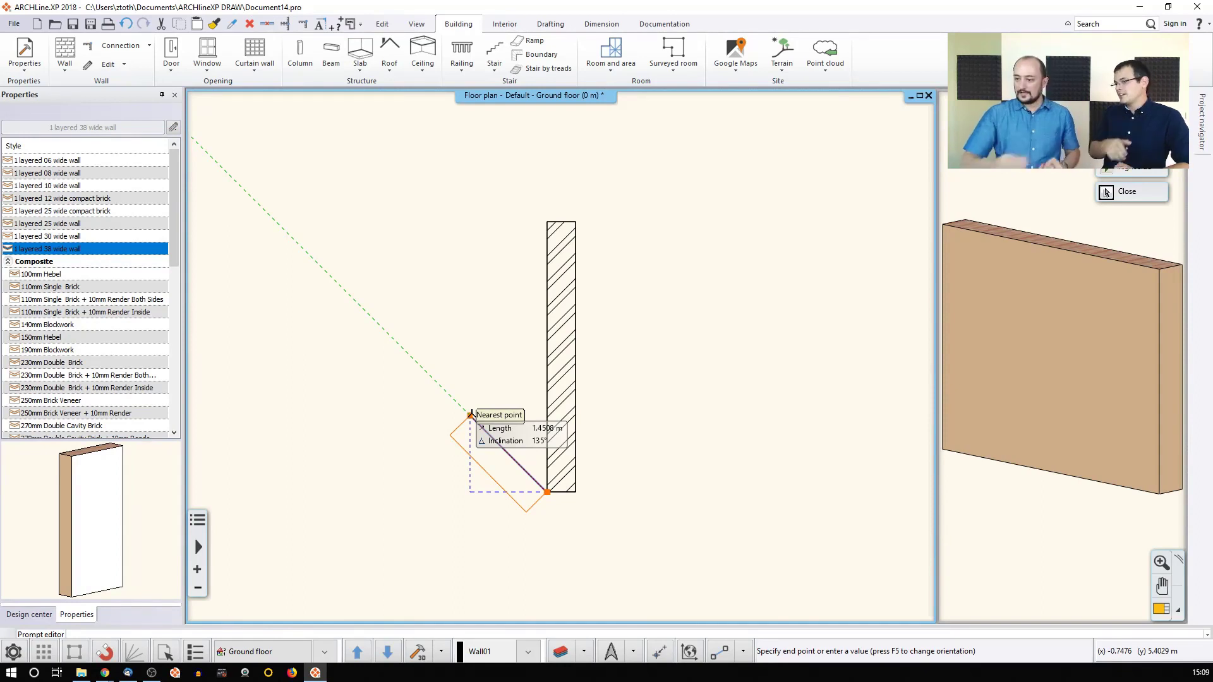
pyautogui.scroll(-2, 480, 417)
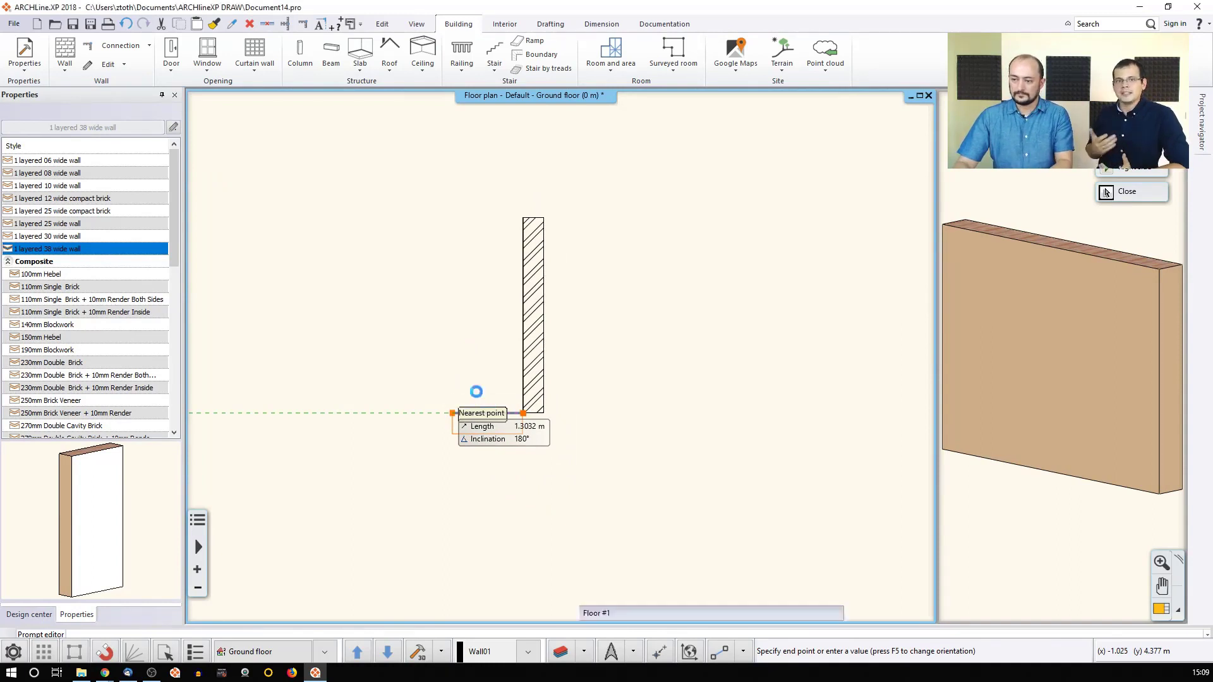
pyautogui.click(468, 413)
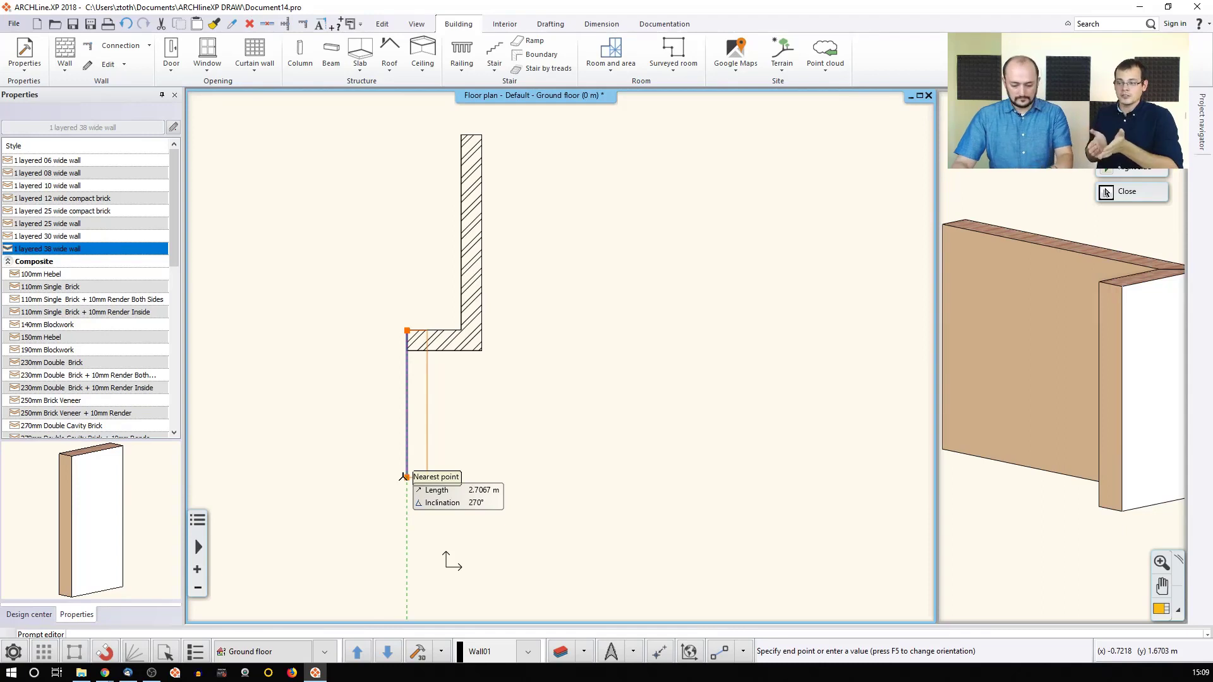
pyautogui.click(406, 476)
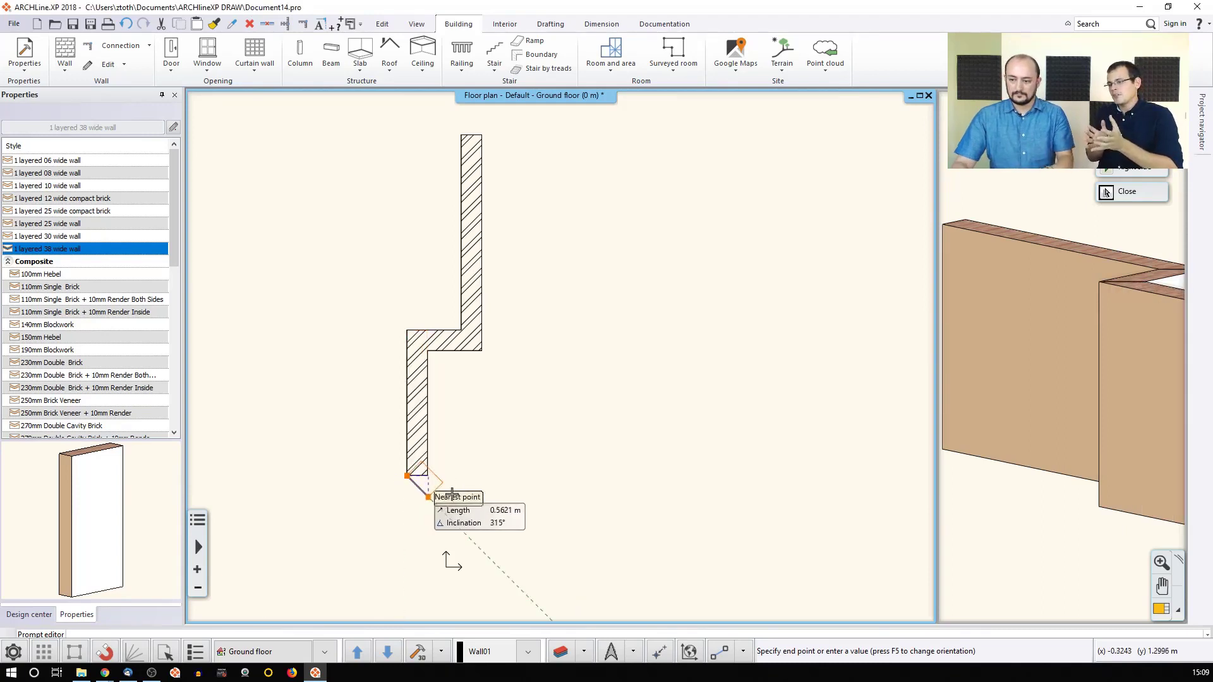
# Add a 1 m wall running right and a short wall running downward.
pyautogui.click(463, 334)
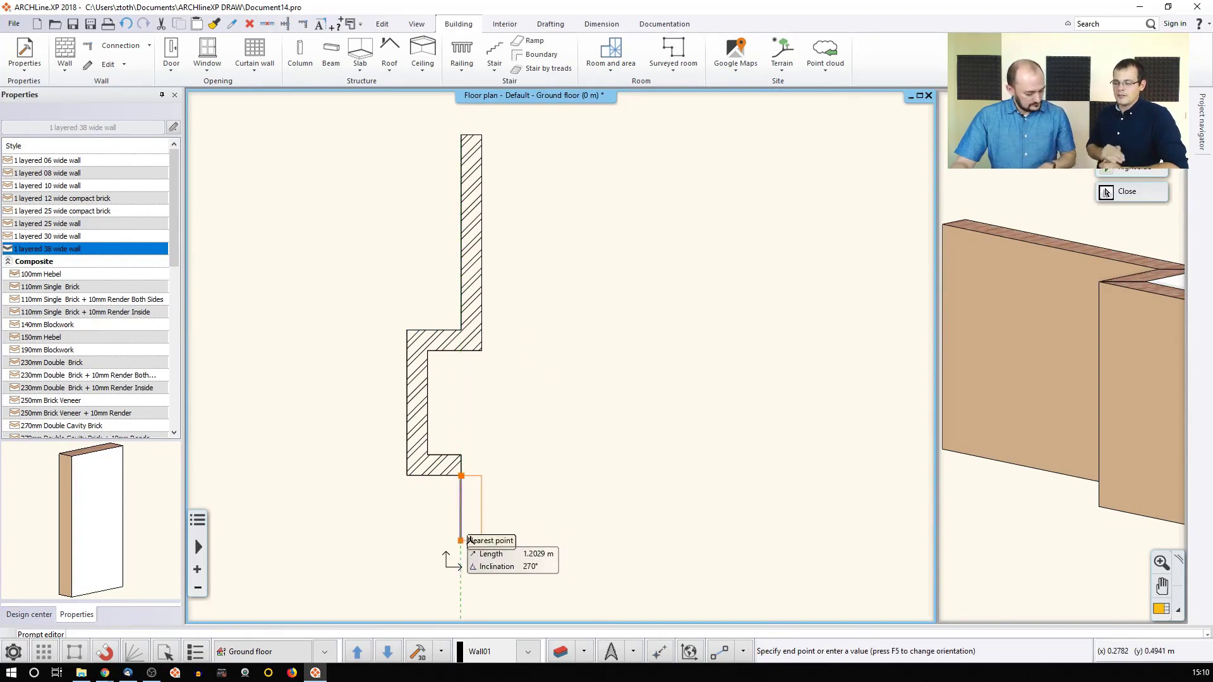
pyautogui.click(461, 600)
pyautogui.scroll(-2, 603, 532)
pyautogui.moveTo(604, 533); pyautogui.dragTo(523, 528, button='middle')
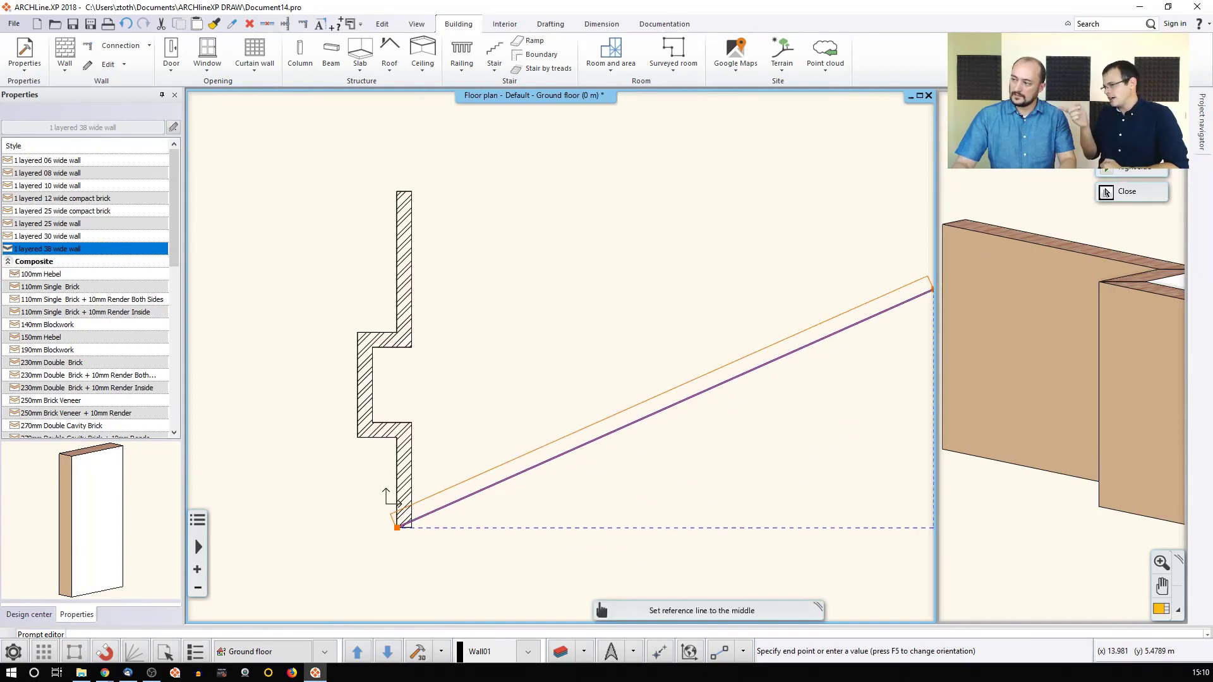
# Draw the 12.78 m bottom wall from its side edge, flipping the thickness to the other side.
pyautogui.click(701, 610)
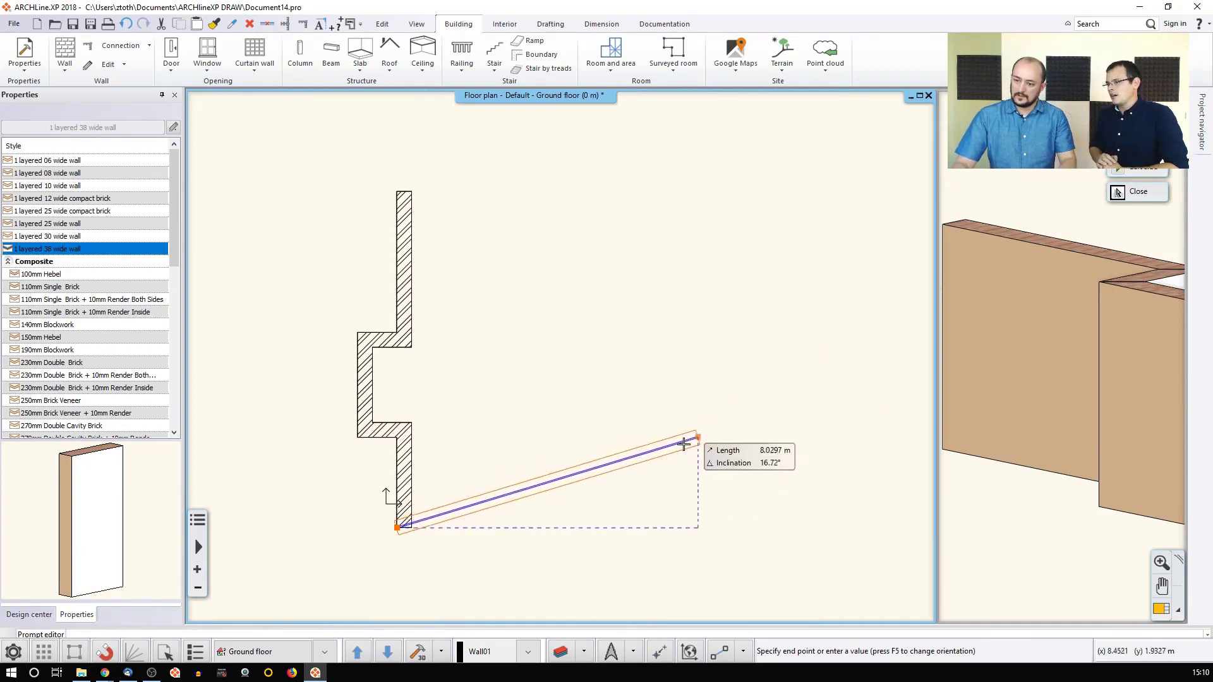
pyautogui.click(702, 610)
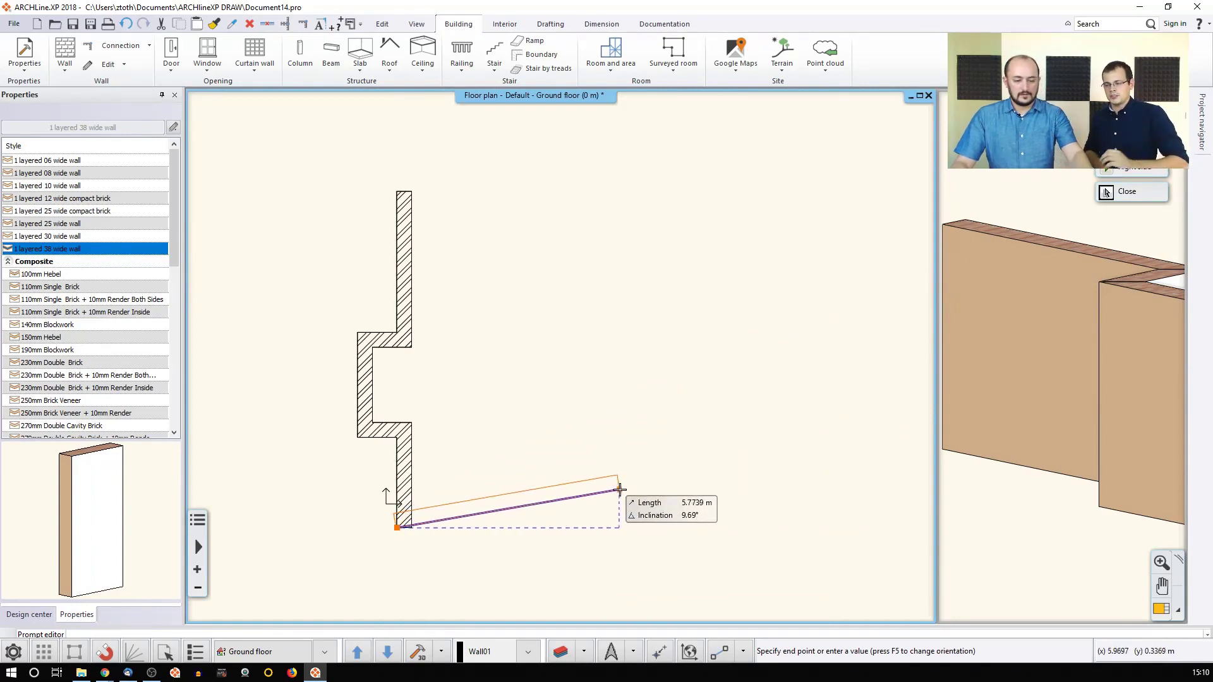
pyautogui.press('F5')
pyautogui.press('F5')
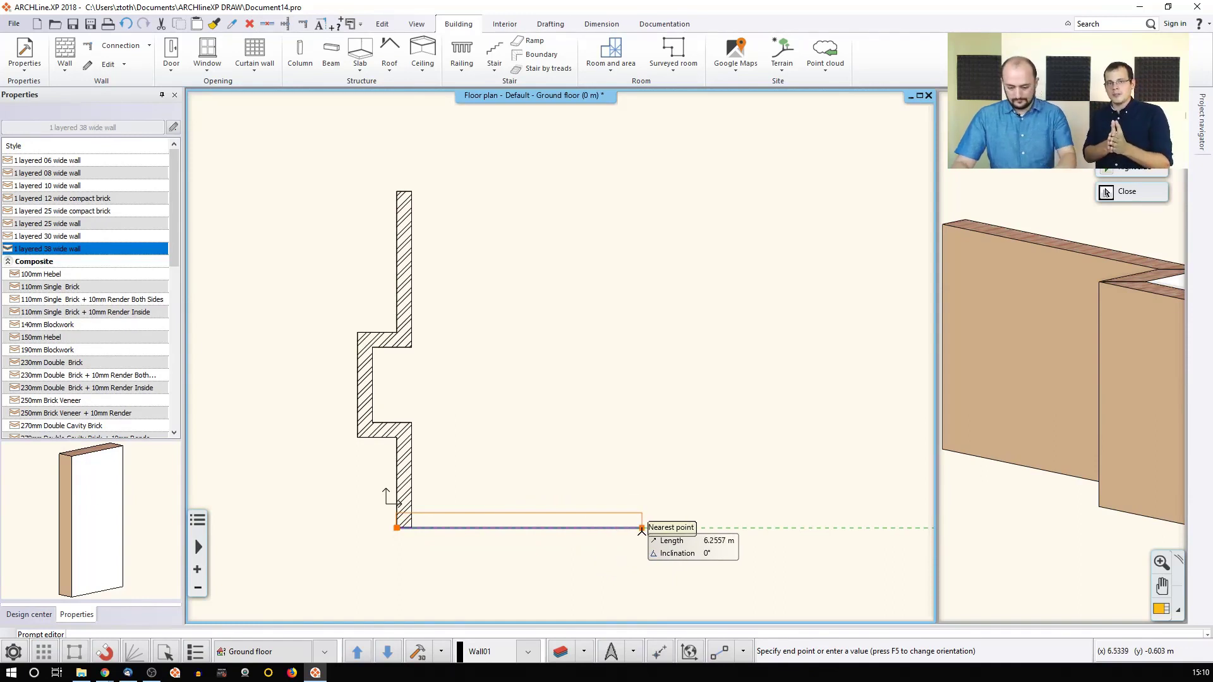
pyautogui.write('12,78')
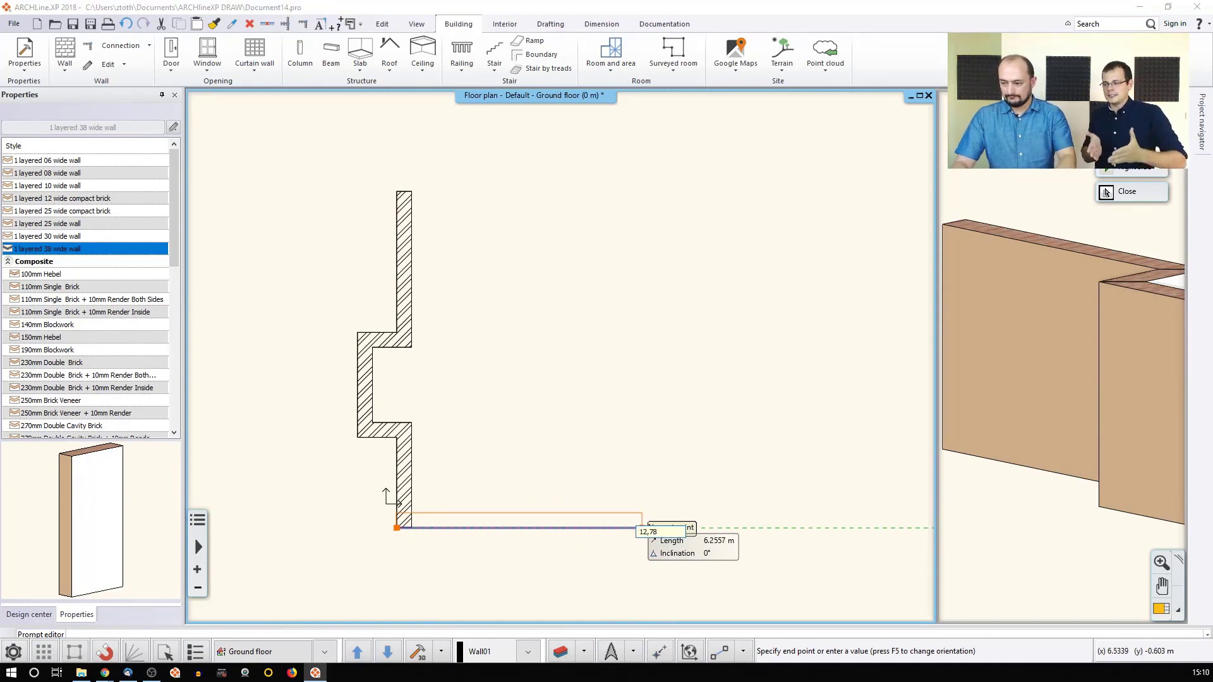
pyautogui.press('Return')
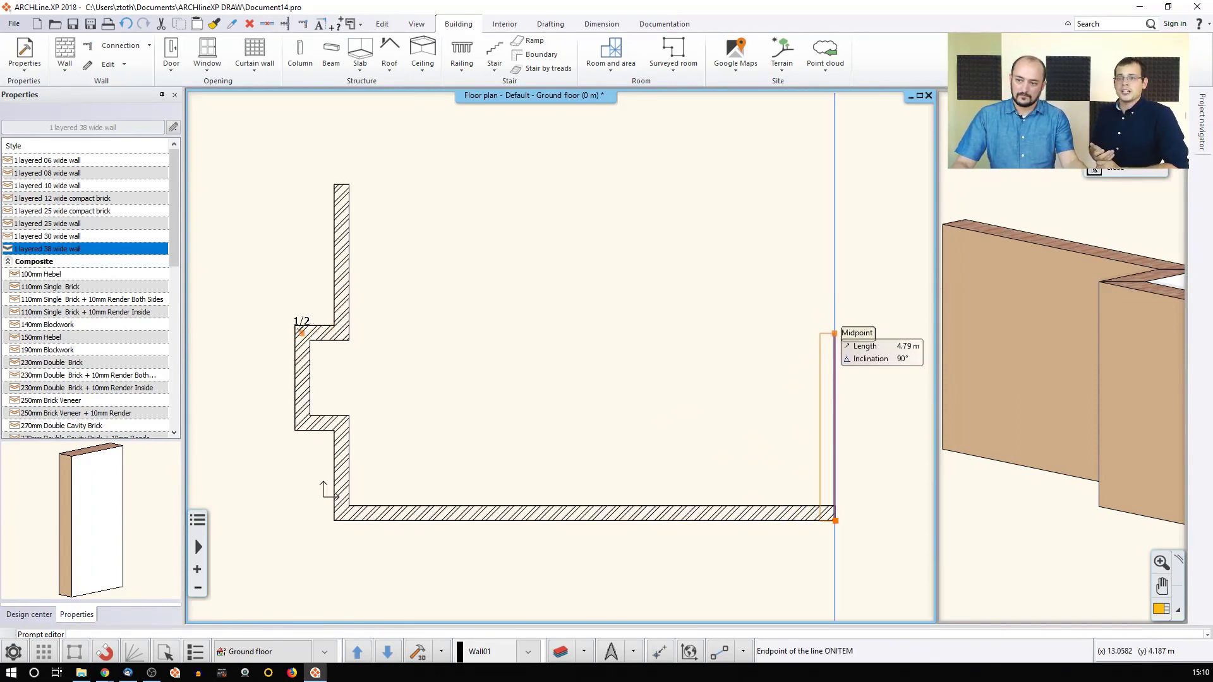
# Add the 4.79 m right-hand wall, a top wall running left and a 2.1 m rise.
pyautogui.click(295, 328)
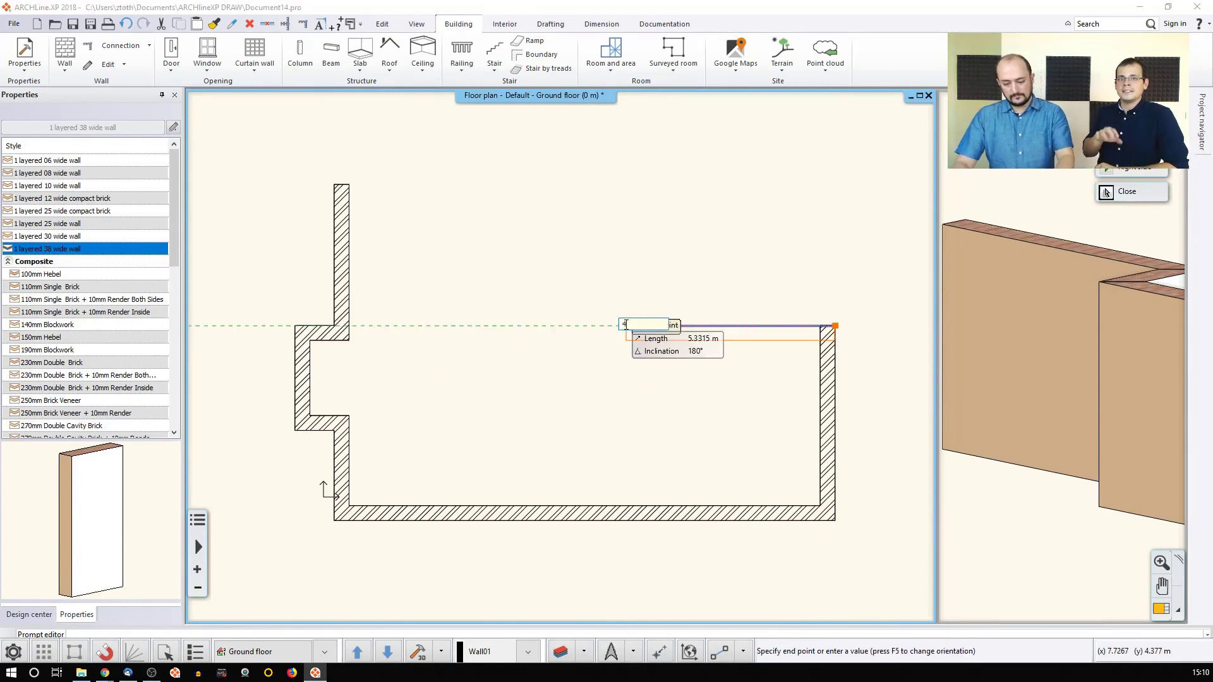
pyautogui.click(655, 326)
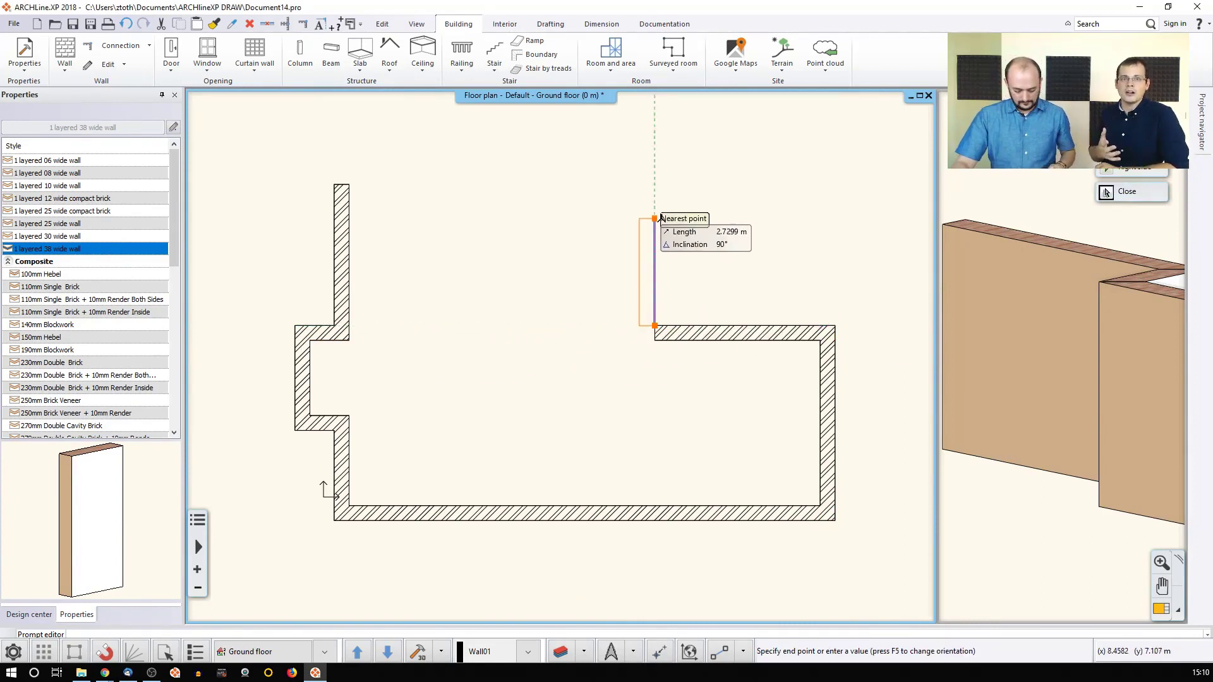
pyautogui.write('2,1')
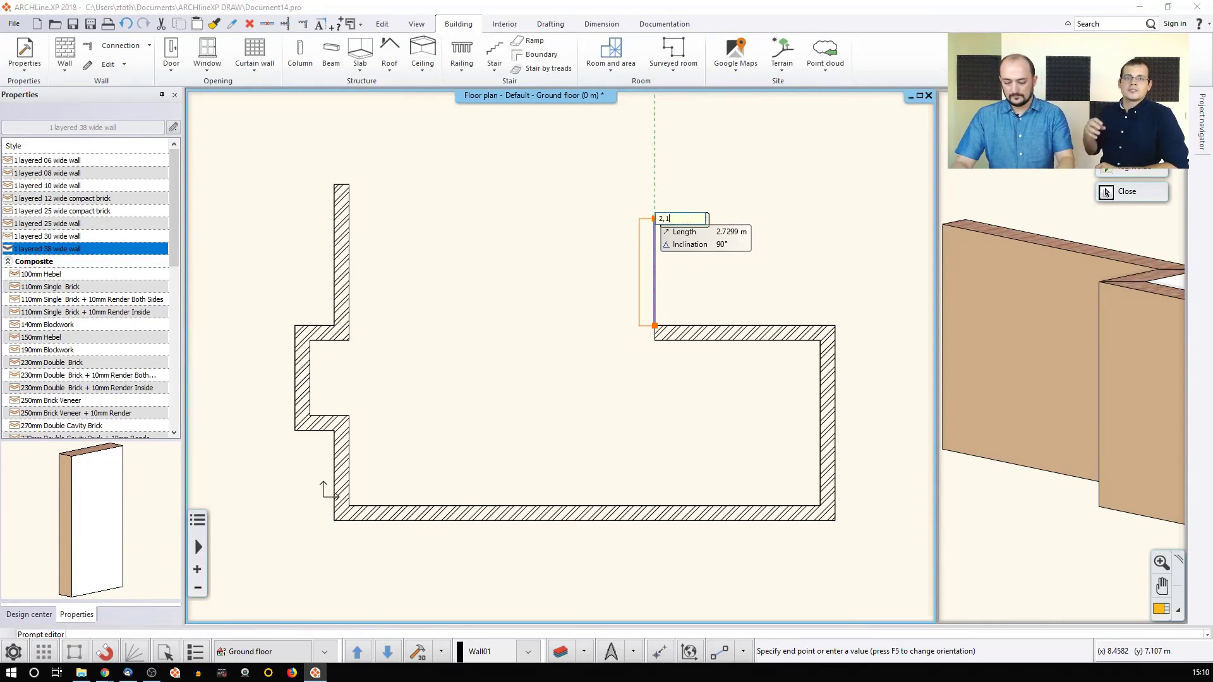
pyautogui.press('Return')
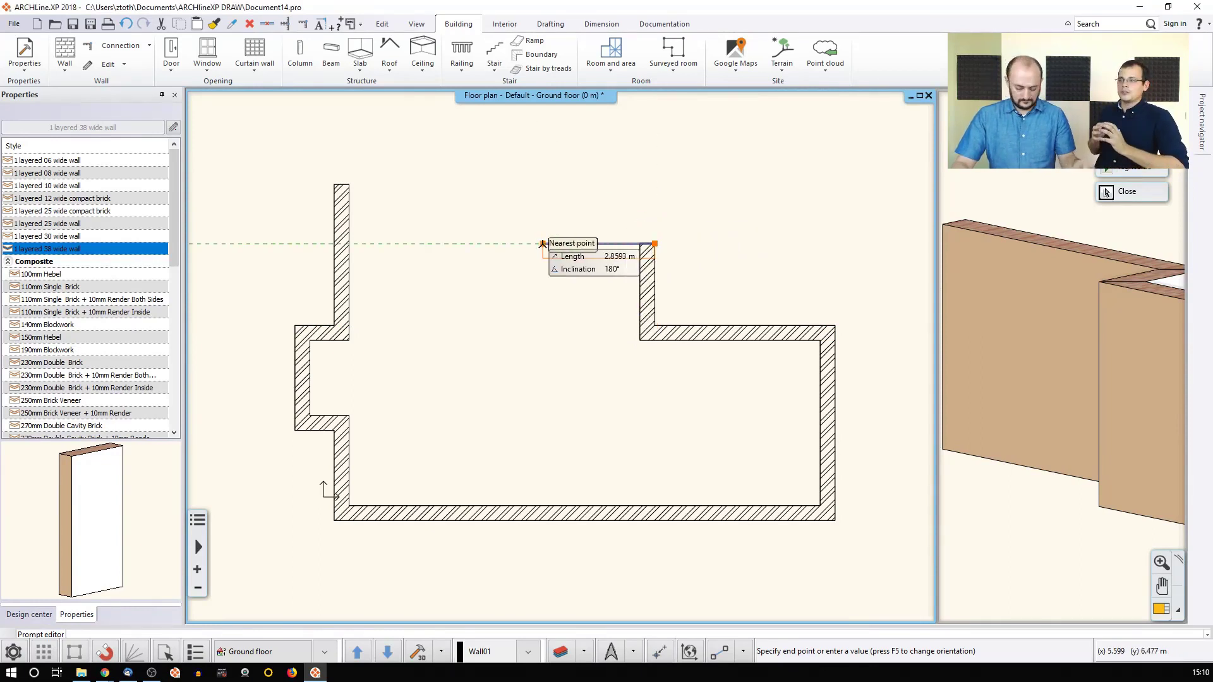
# Add a 3.8 m leftward wall, a 1.5 m rise and a top wall closing onto the first wall.
pyautogui.write('3')
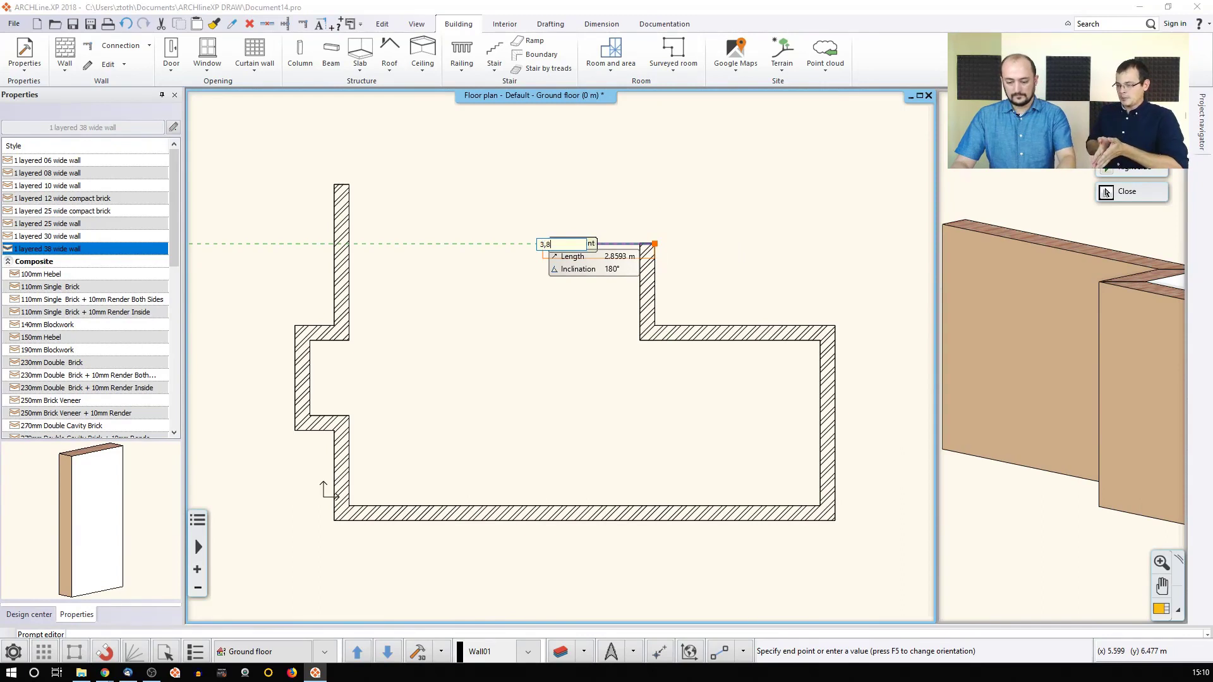
pyautogui.write(',8')
pyautogui.press('Return')
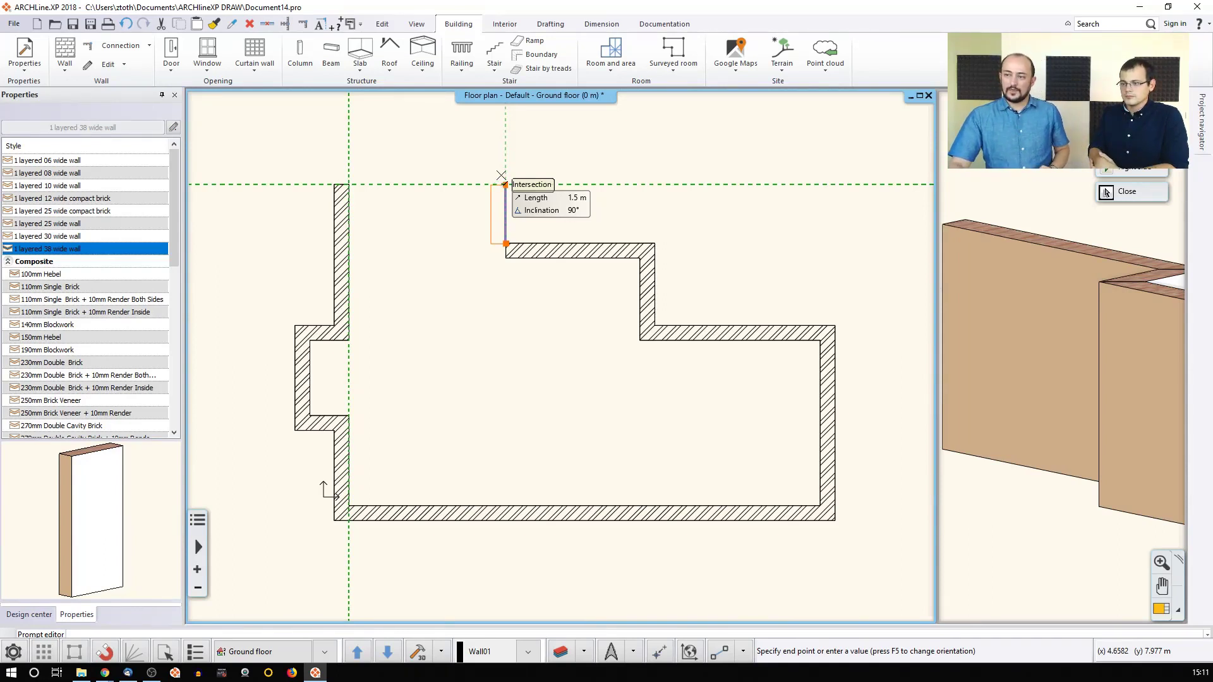
pyautogui.click(502, 184)
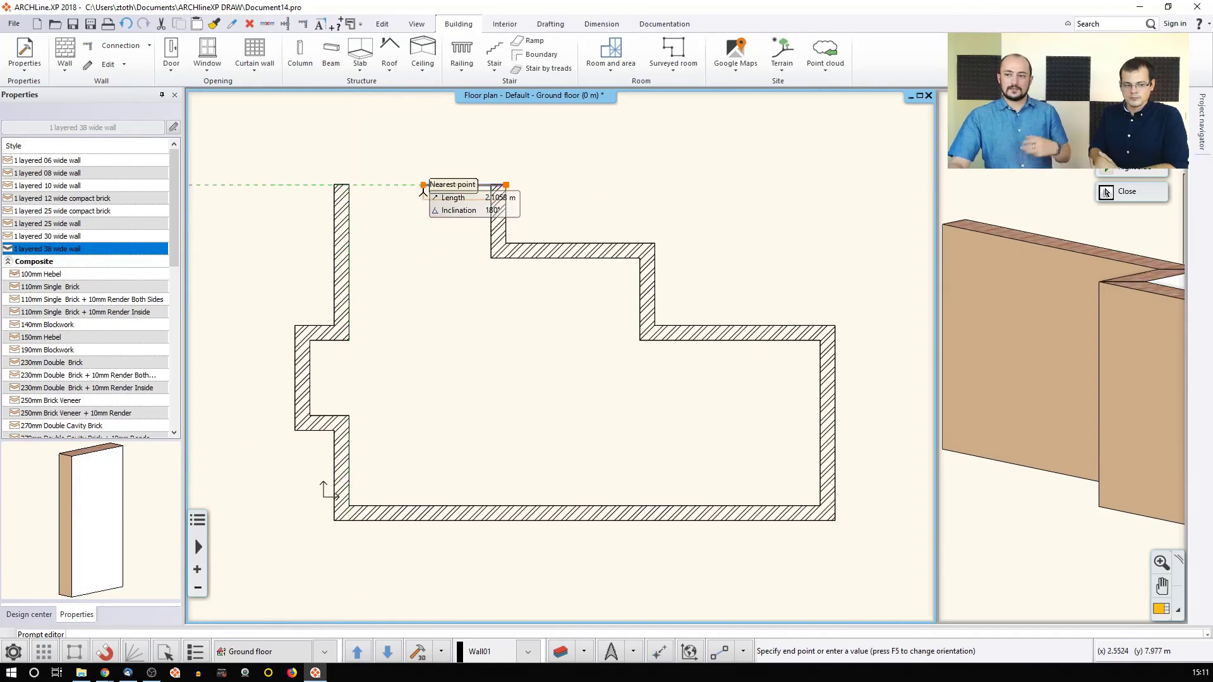
pyautogui.click(349, 184)
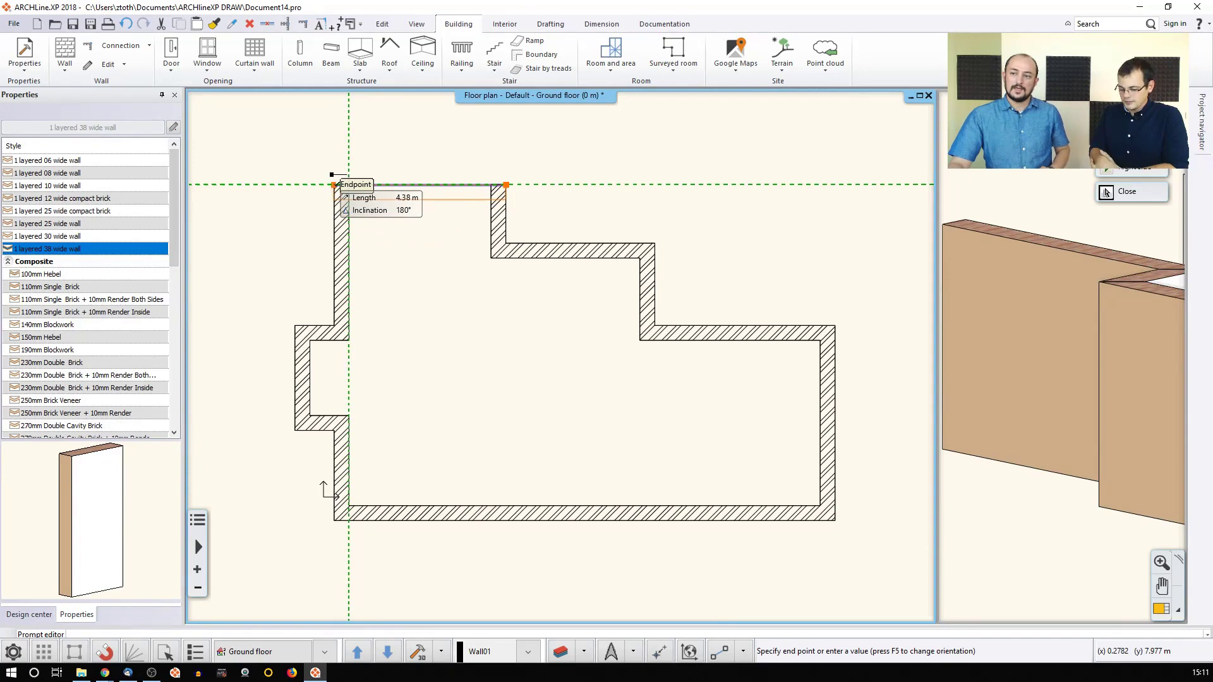
# End wall drawing and fit the whole building in both the plan and 3D views.
pyautogui.press('Escape')
pyautogui.scroll(-2, 379, 227)
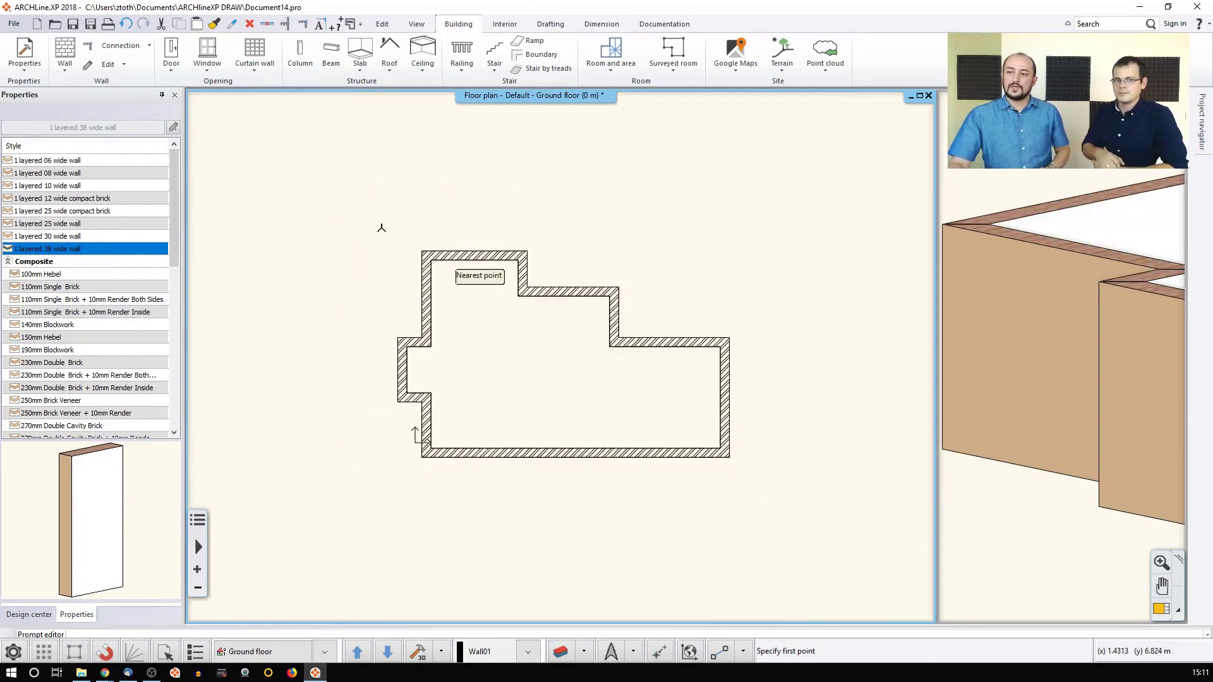
pyautogui.press('Escape')
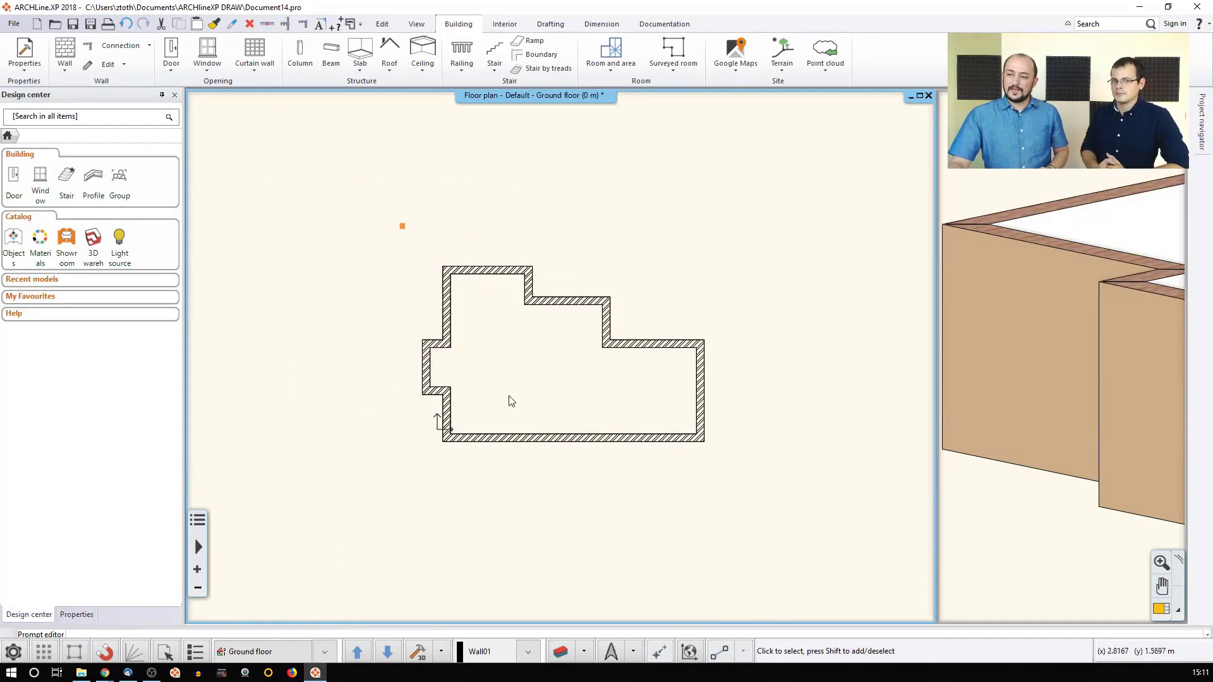
pyautogui.middleClick(580, 359)
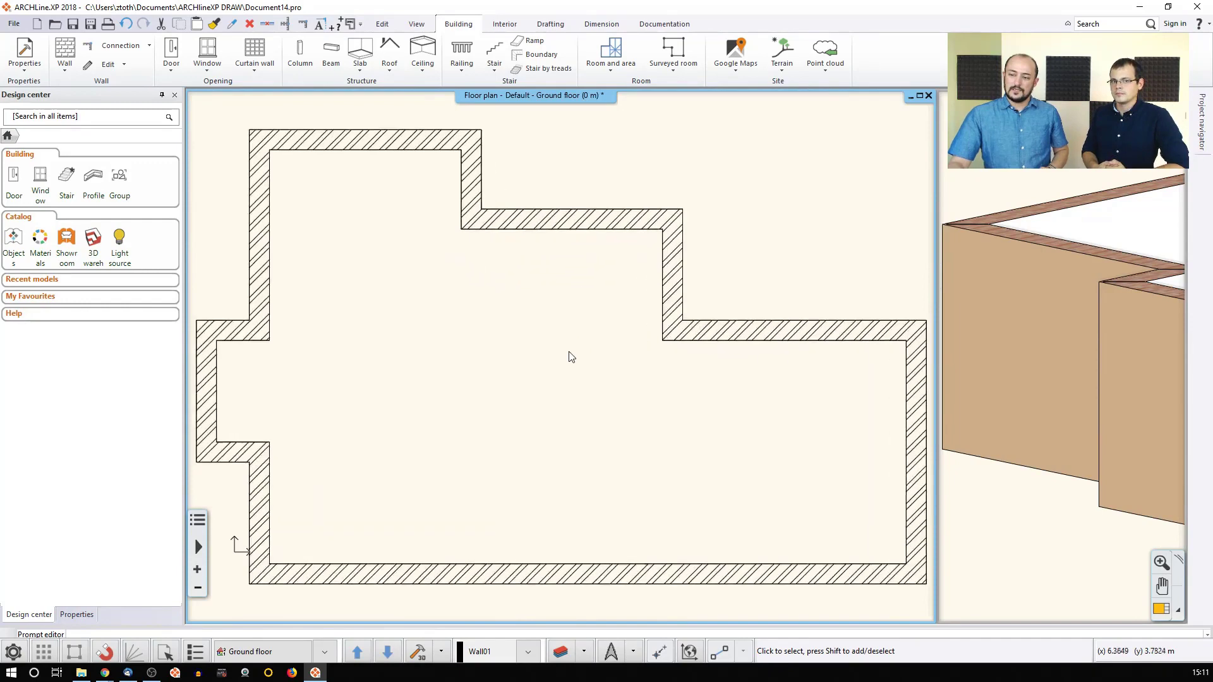
pyautogui.middleClick(1029, 325)
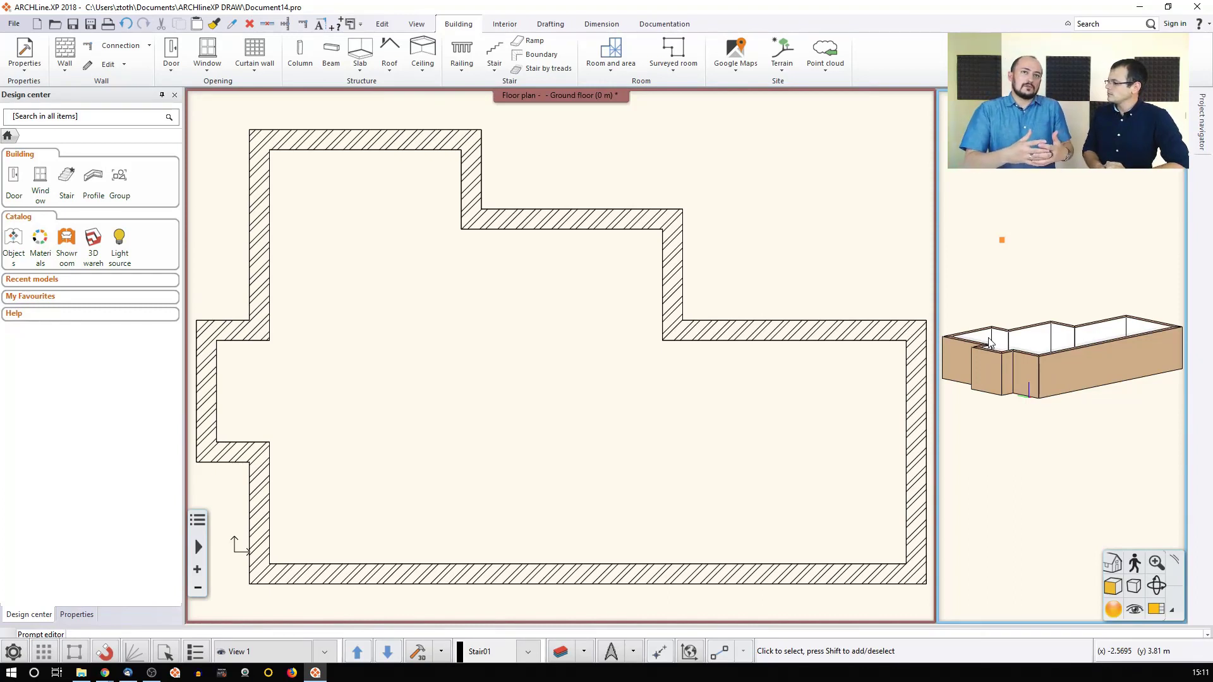
pyautogui.scroll(1, 989, 342)
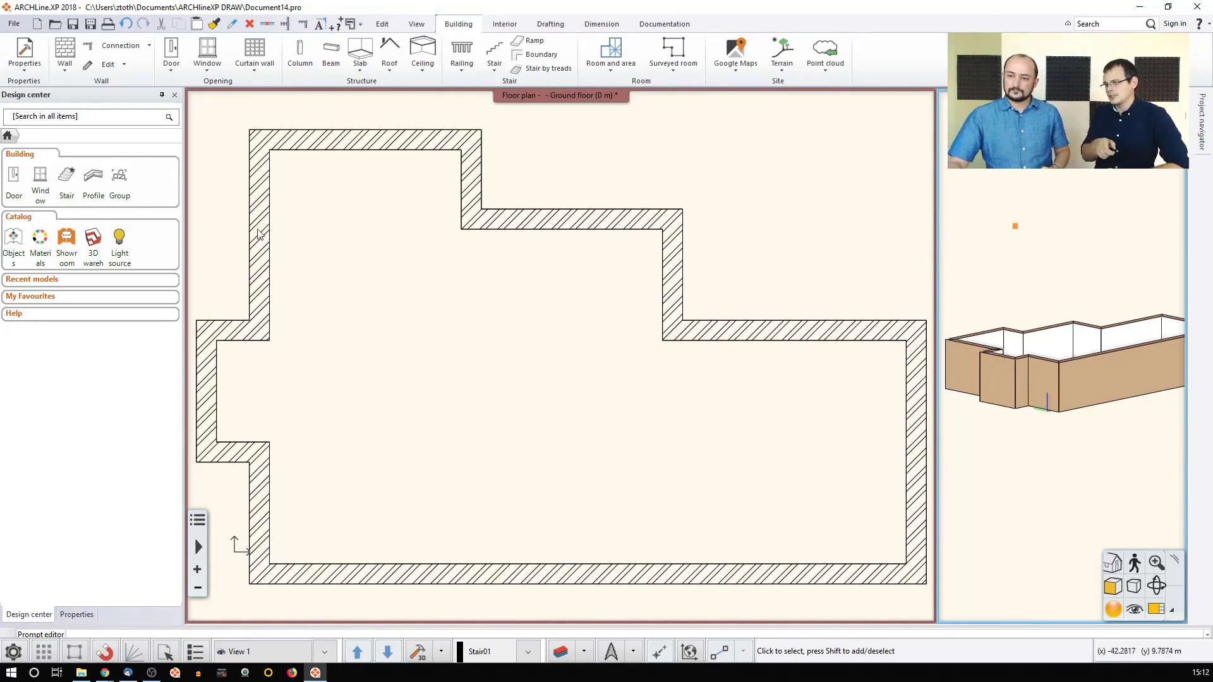
# Select the first 3.6 m wall in the plan to display its properties.
pyautogui.click(360, 253)
pyautogui.moveTo(261, 258); pyautogui.dragTo(304, 251, button='middle')
pyautogui.click(303, 251)
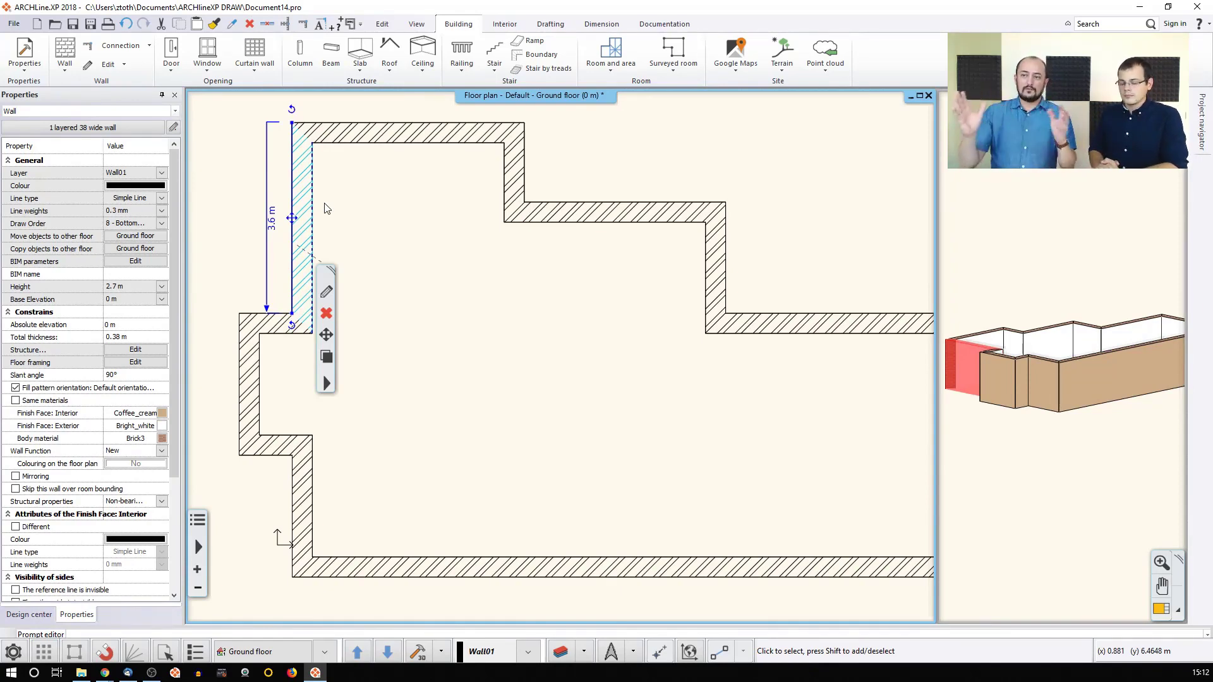
# Set the upper-left wall's total thickness to 0.5 m, then deselect it.
pyautogui.click(134, 337)
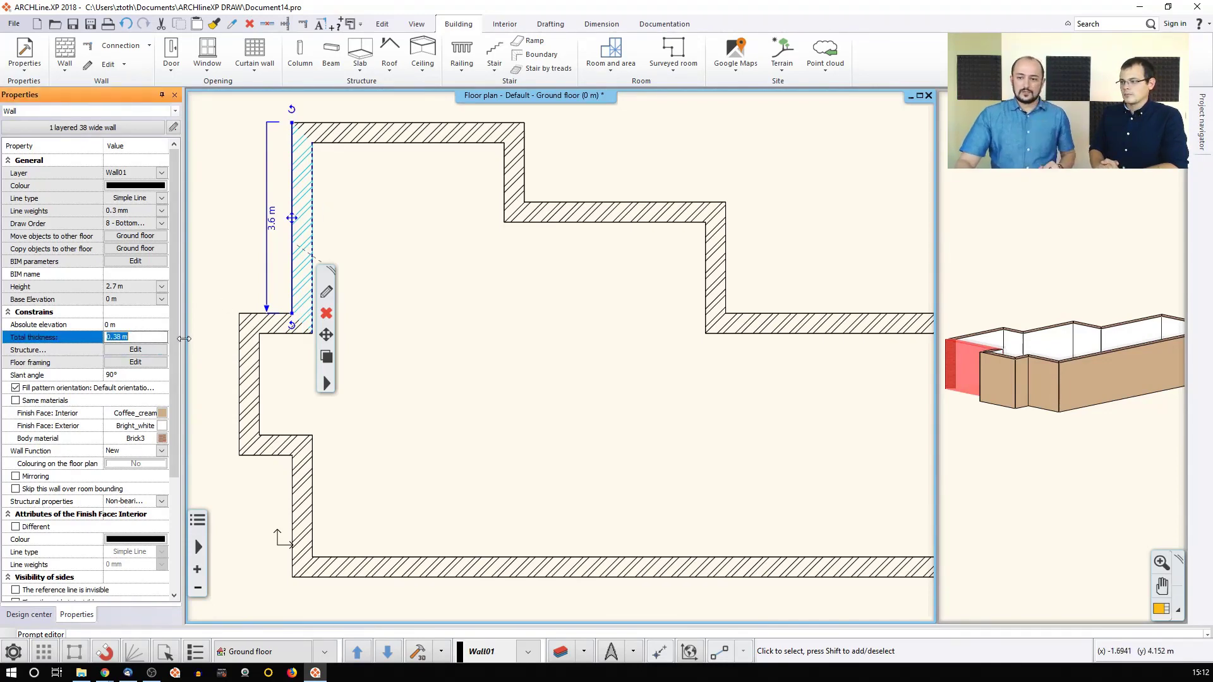
pyautogui.write('0,5')
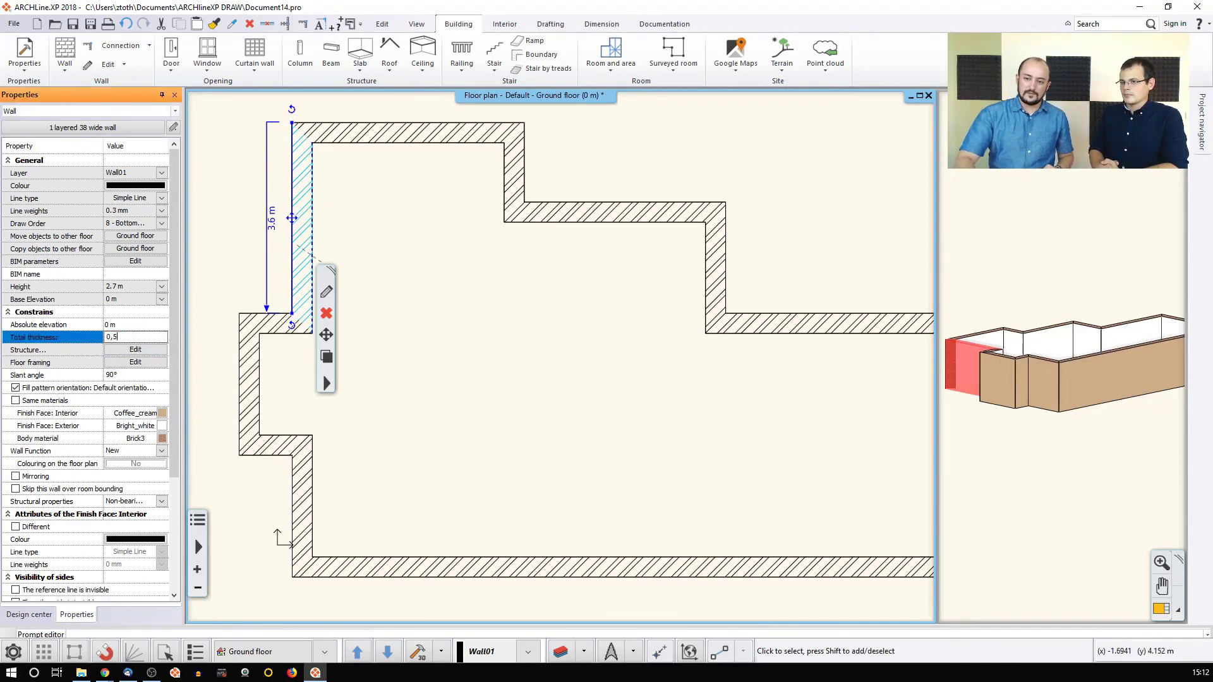
pyautogui.press('Return')
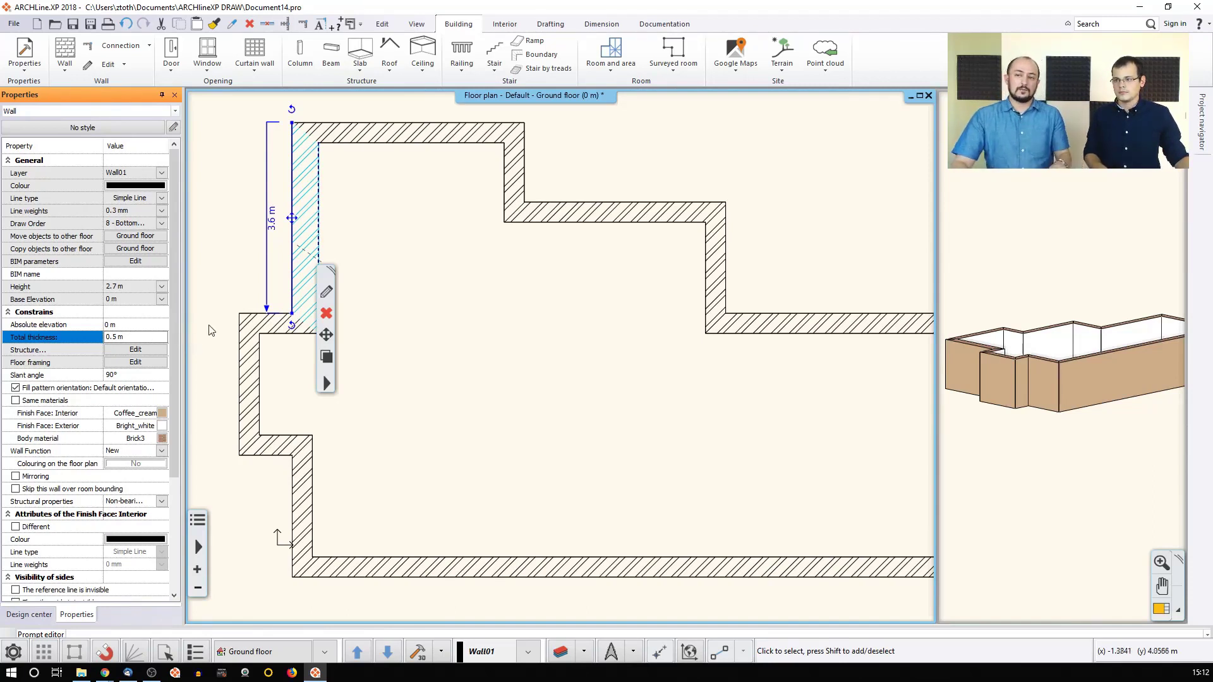
pyautogui.click(221, 129)
# Undo the 0.5 m thickness change and reselect the upper-left outer wall.
pyautogui.click(211, 175)
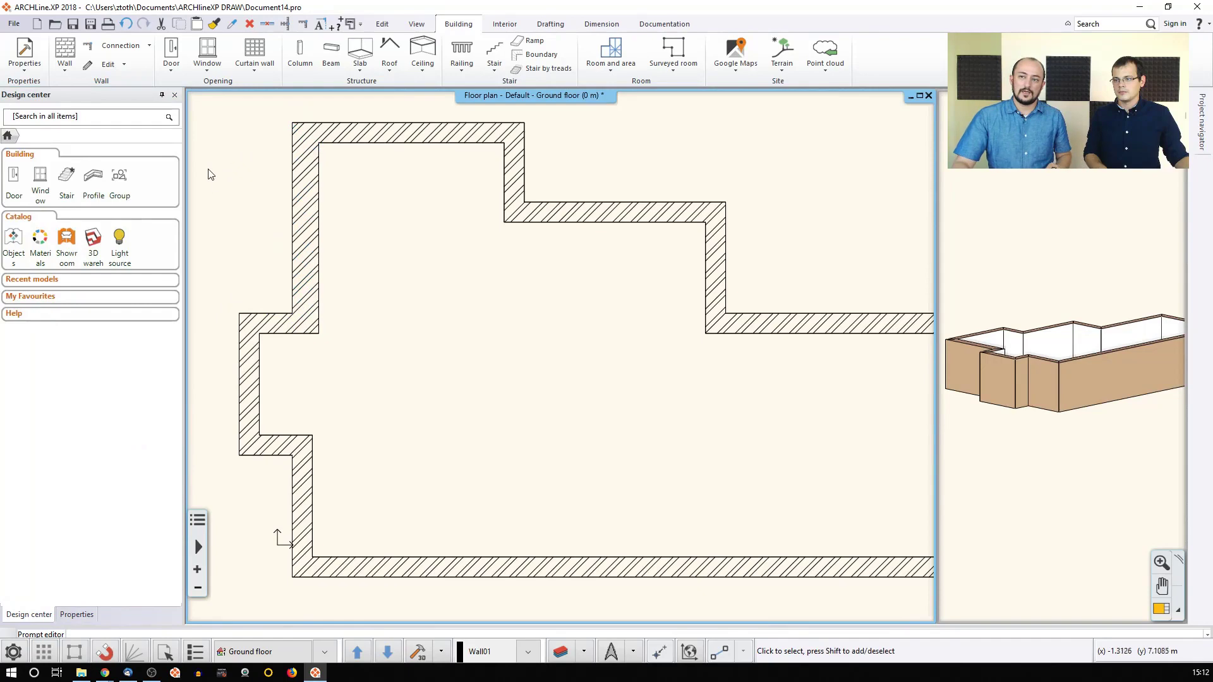
pyautogui.click(126, 23)
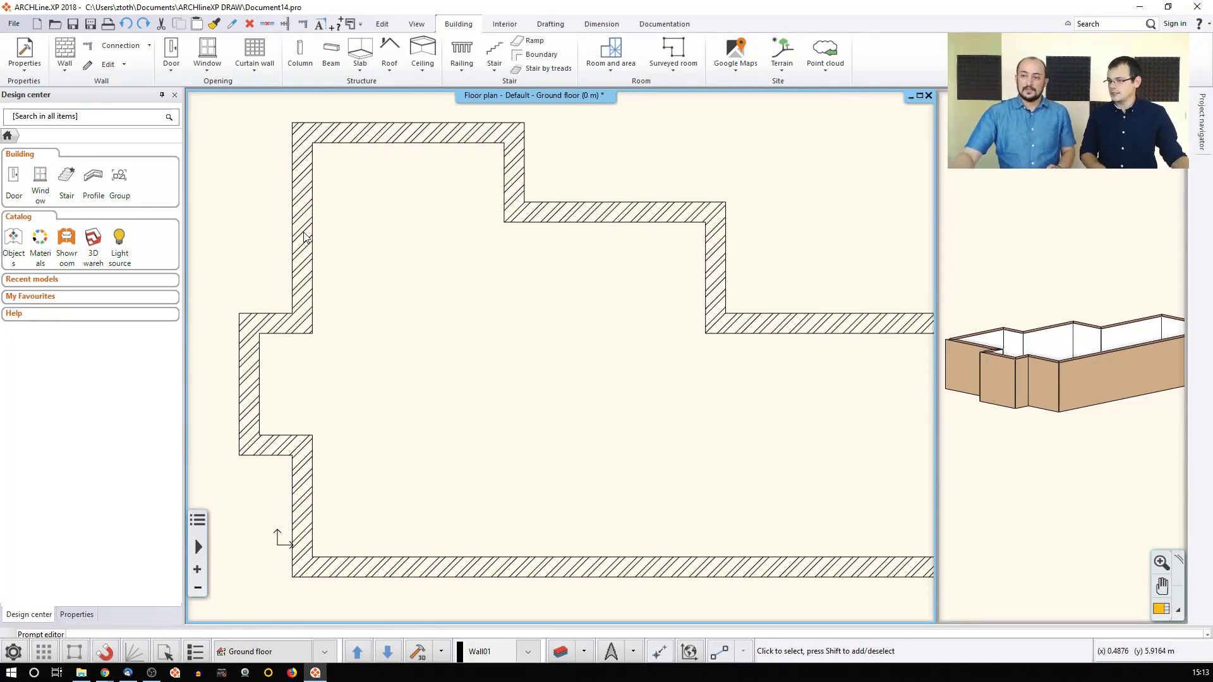
pyautogui.click(306, 236)
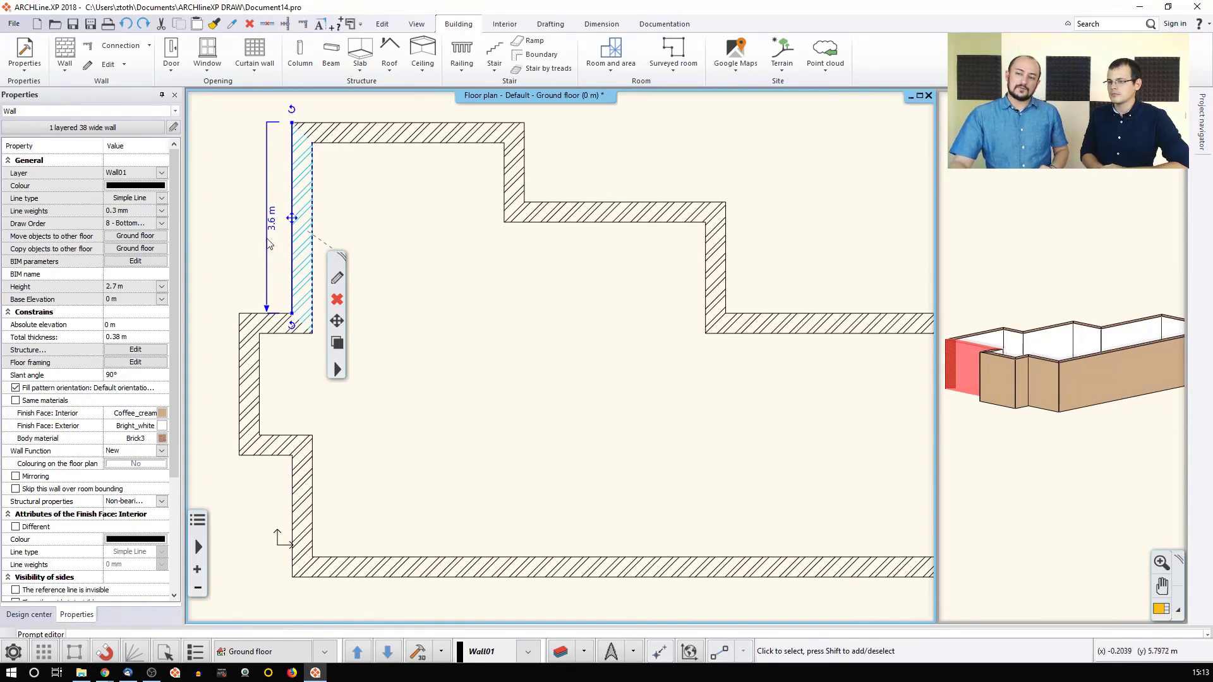
# Shorten the upper-left wall from its top end using the Change length grip.
pyautogui.click(271, 228)
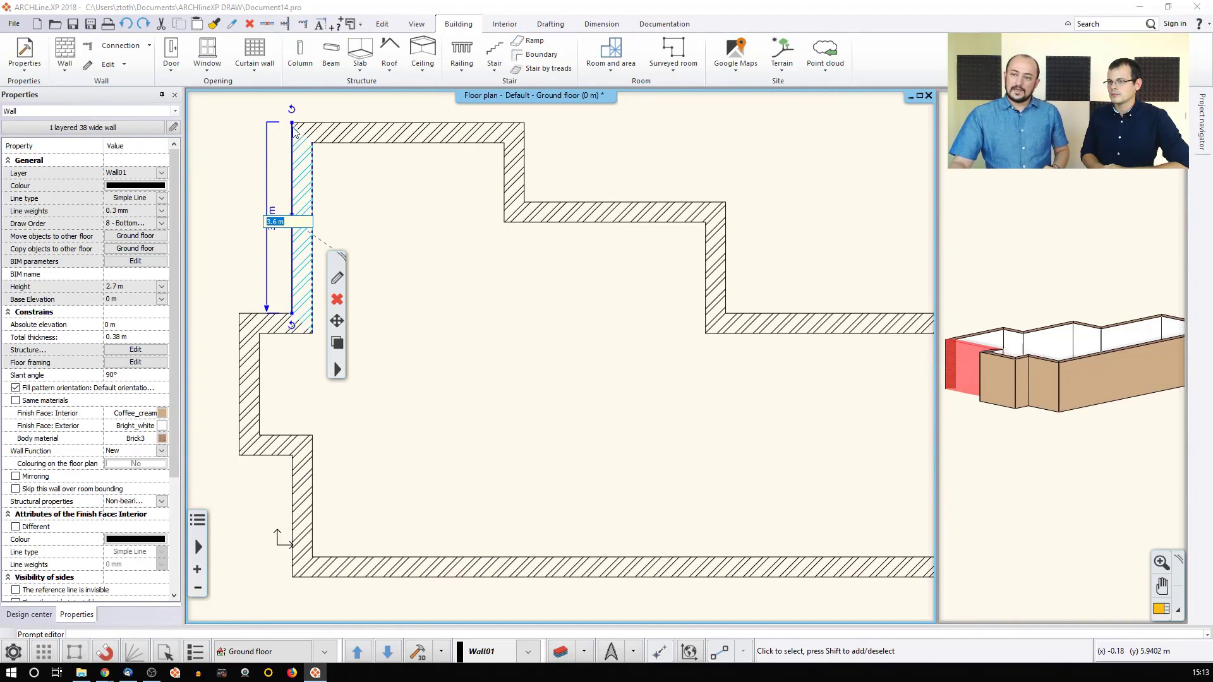
pyautogui.click(291, 125)
pyautogui.moveTo(292, 125)
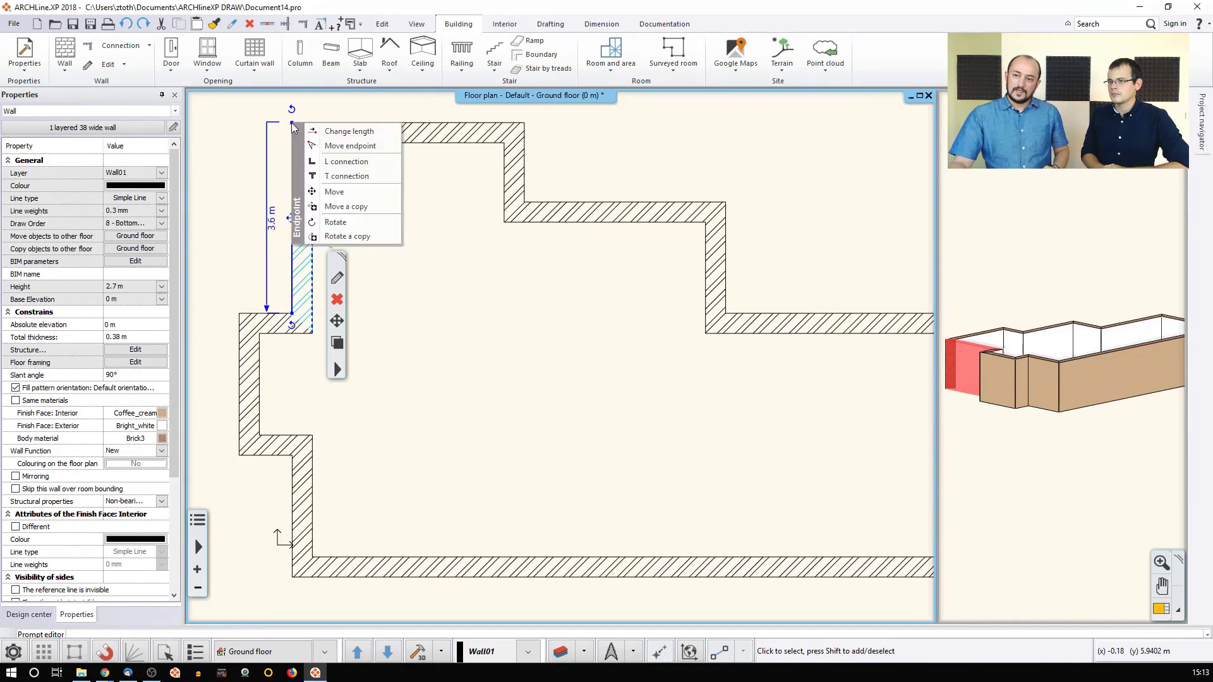
pyautogui.click(327, 135)
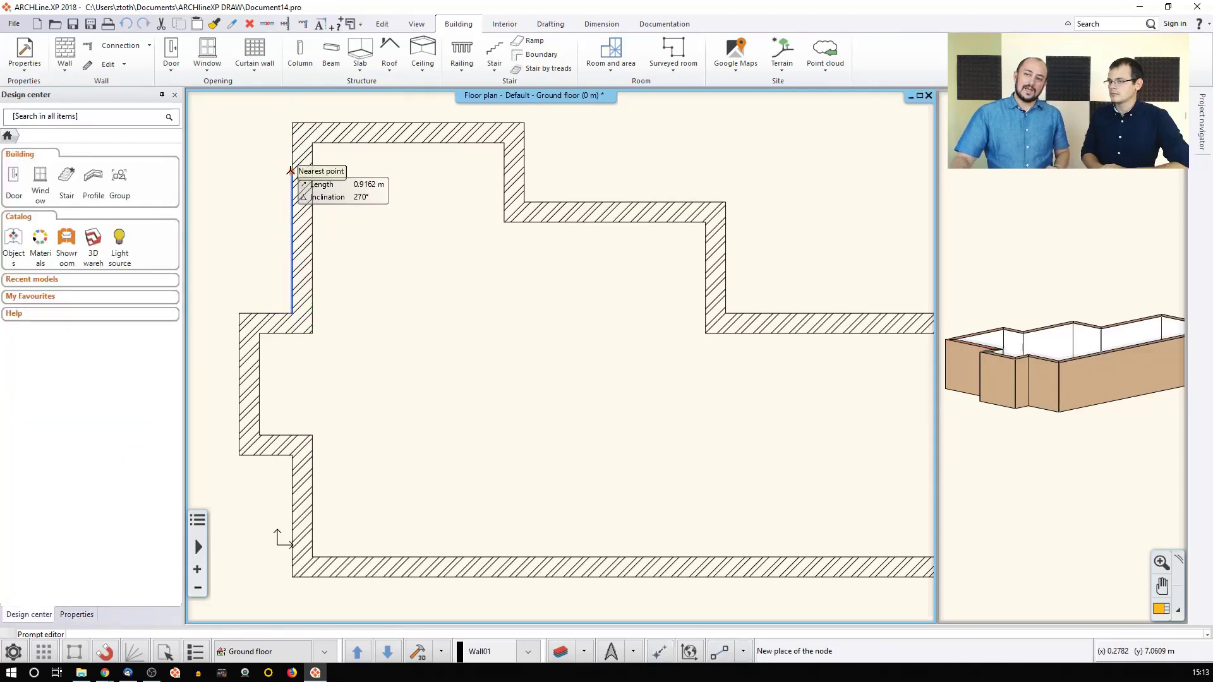
pyautogui.click(291, 175)
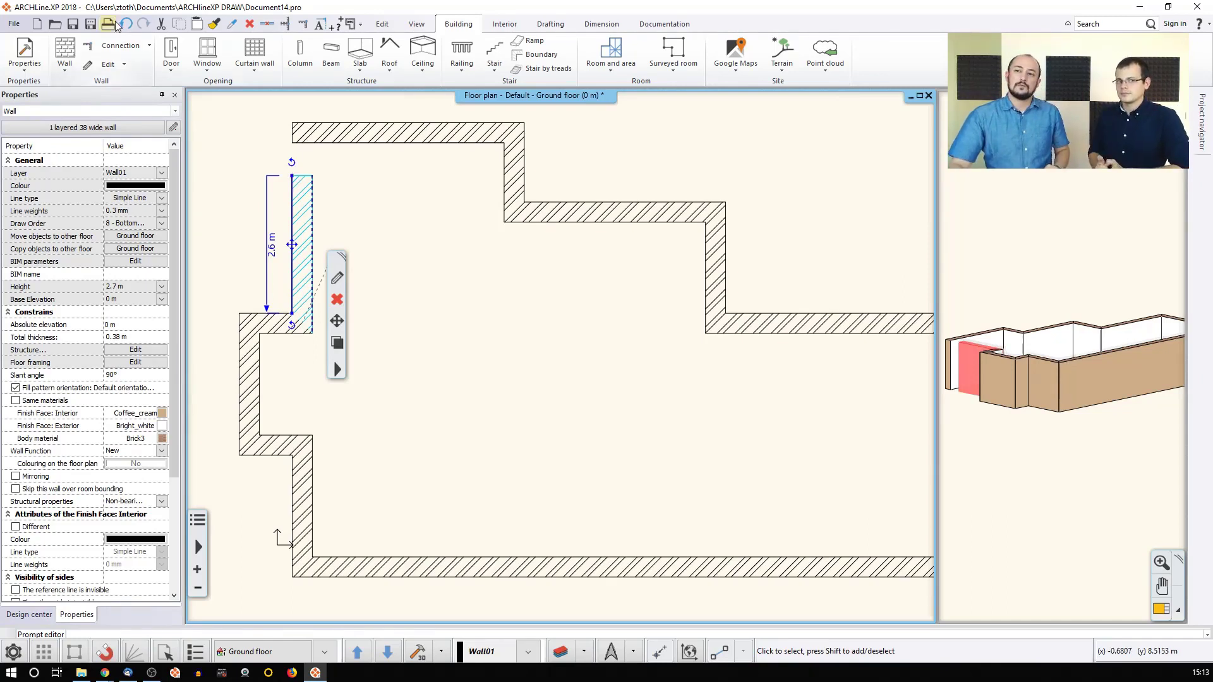
pyautogui.click(265, 193)
# Set the wall's length to 1 m, then to 0.38 m.
pyautogui.click(298, 215)
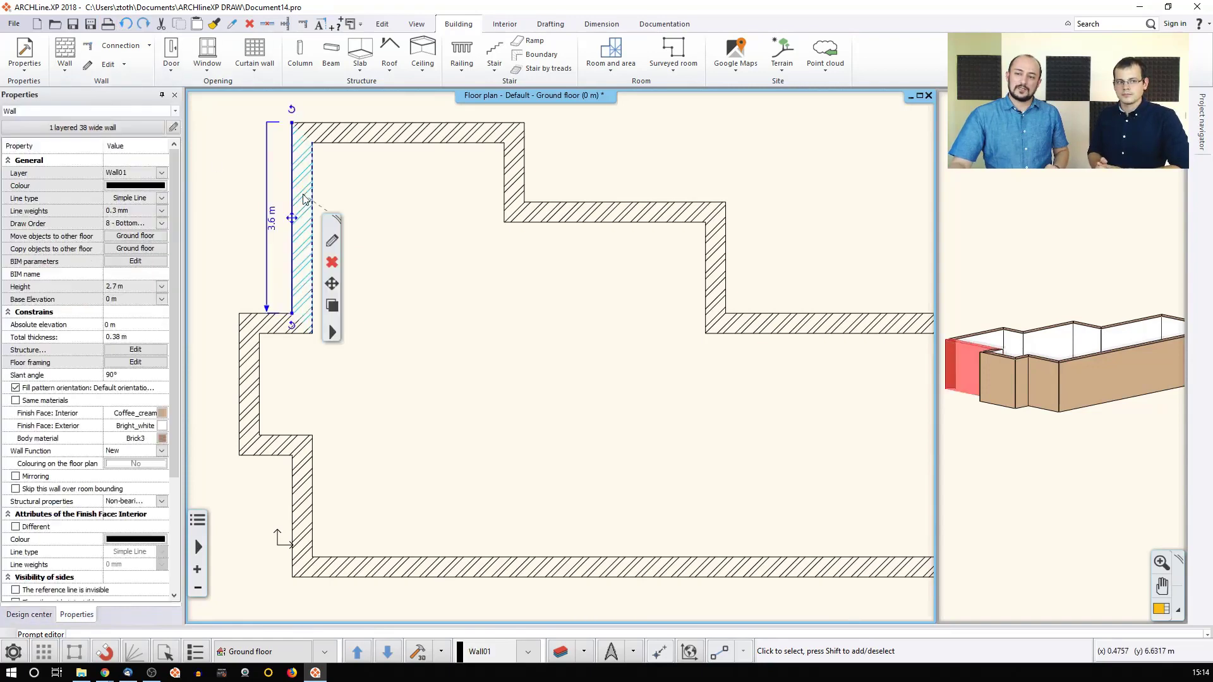
pyautogui.click(274, 230)
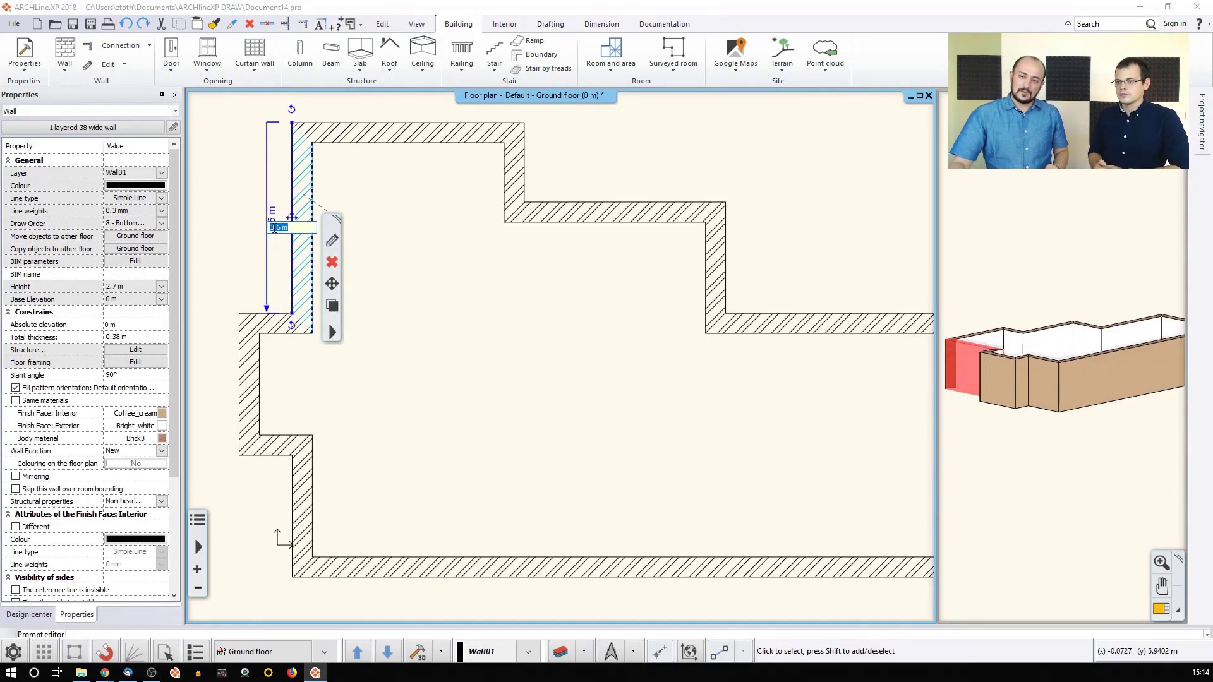
pyautogui.write('1')
pyautogui.press('Return')
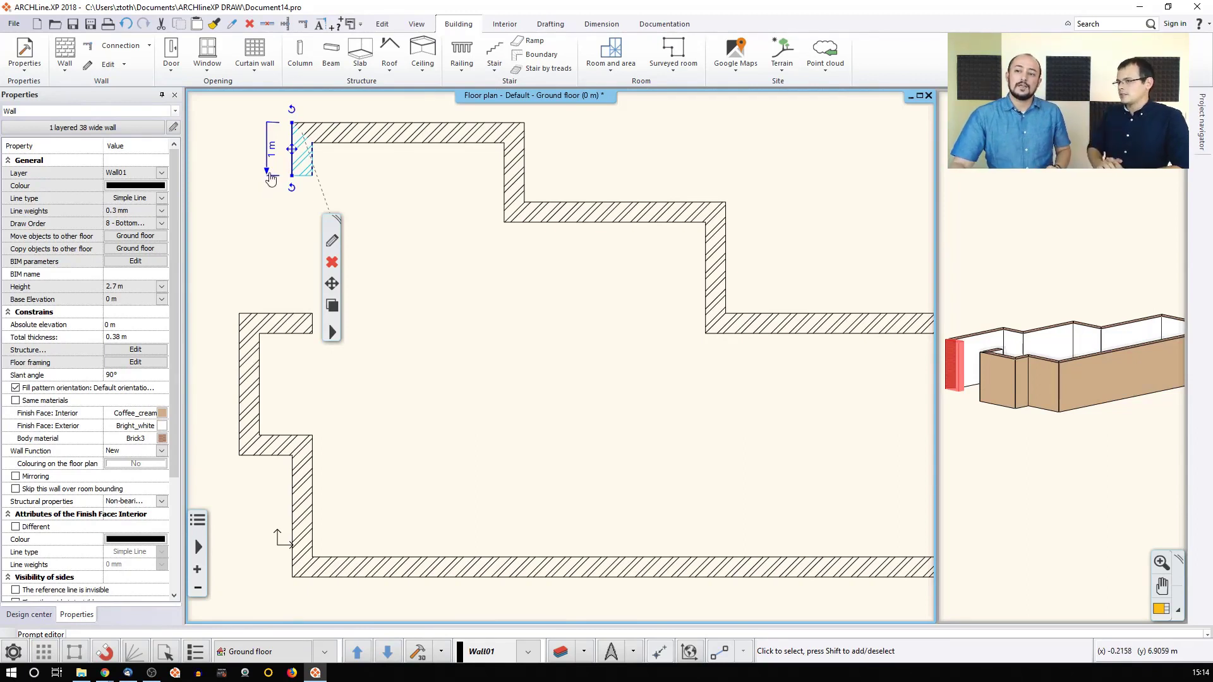
pyautogui.click(272, 150)
pyautogui.write('0,38')
pyautogui.press('Return')
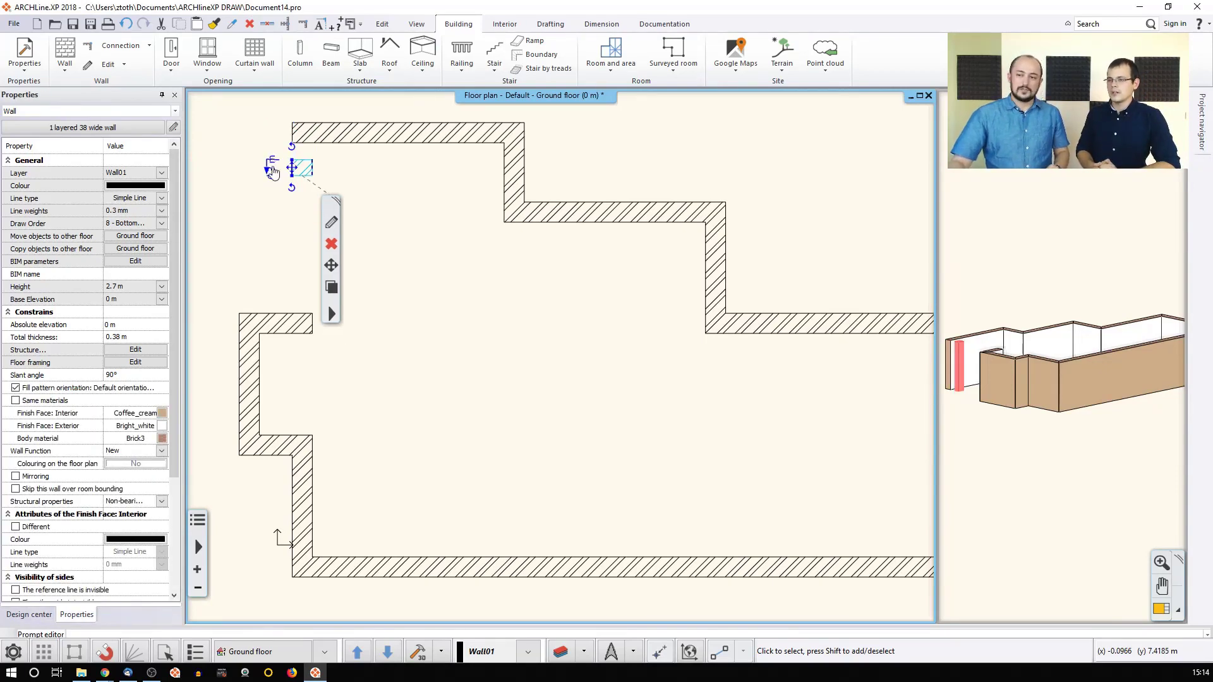
# Reselect the restored 3.6 m wall and view its Rotate and Move grip options.
pyautogui.click(240, 155)
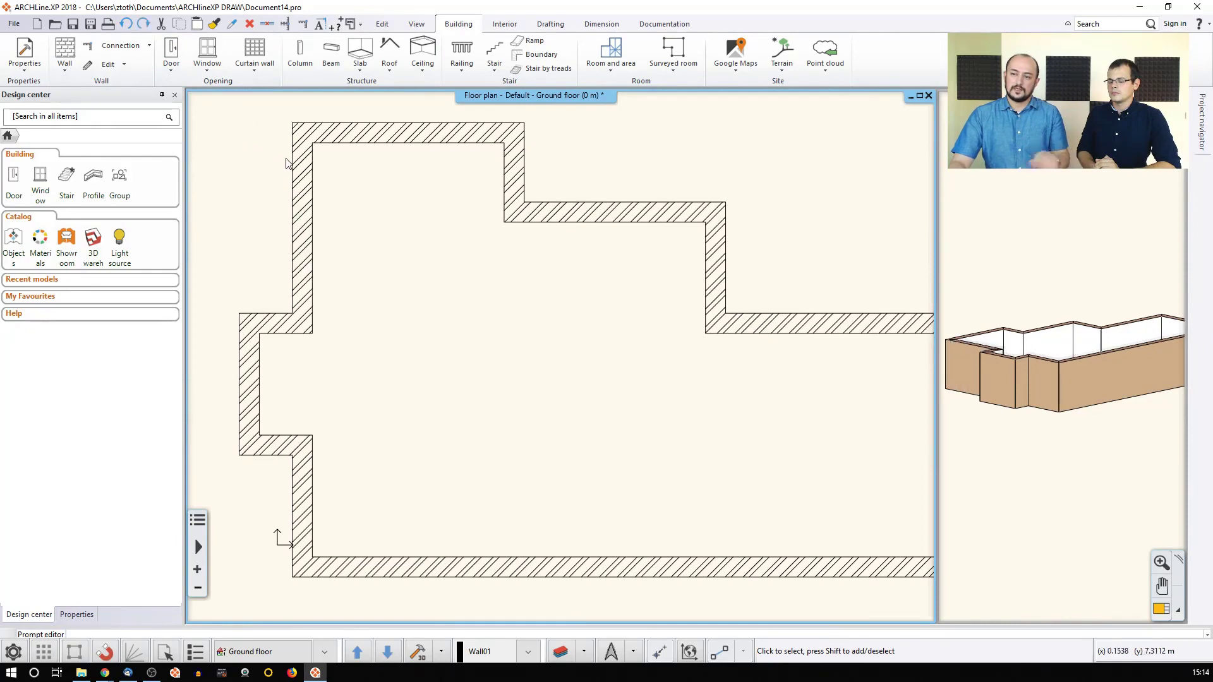
pyautogui.click(301, 188)
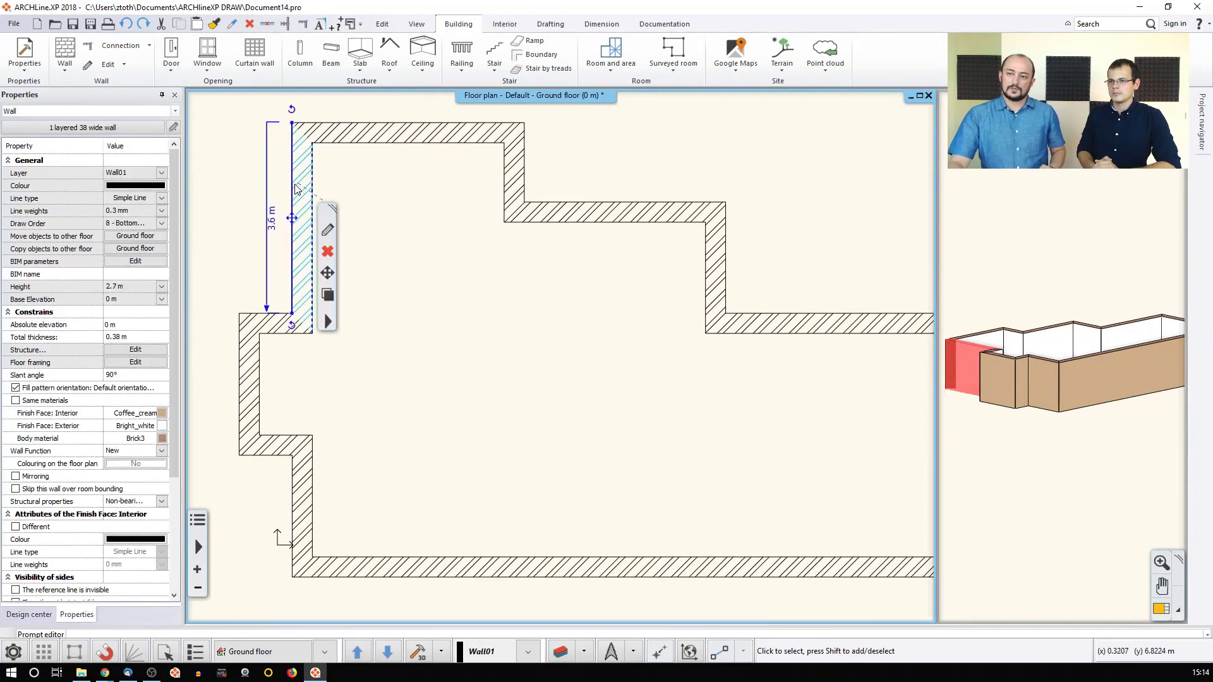
pyautogui.click(302, 120)
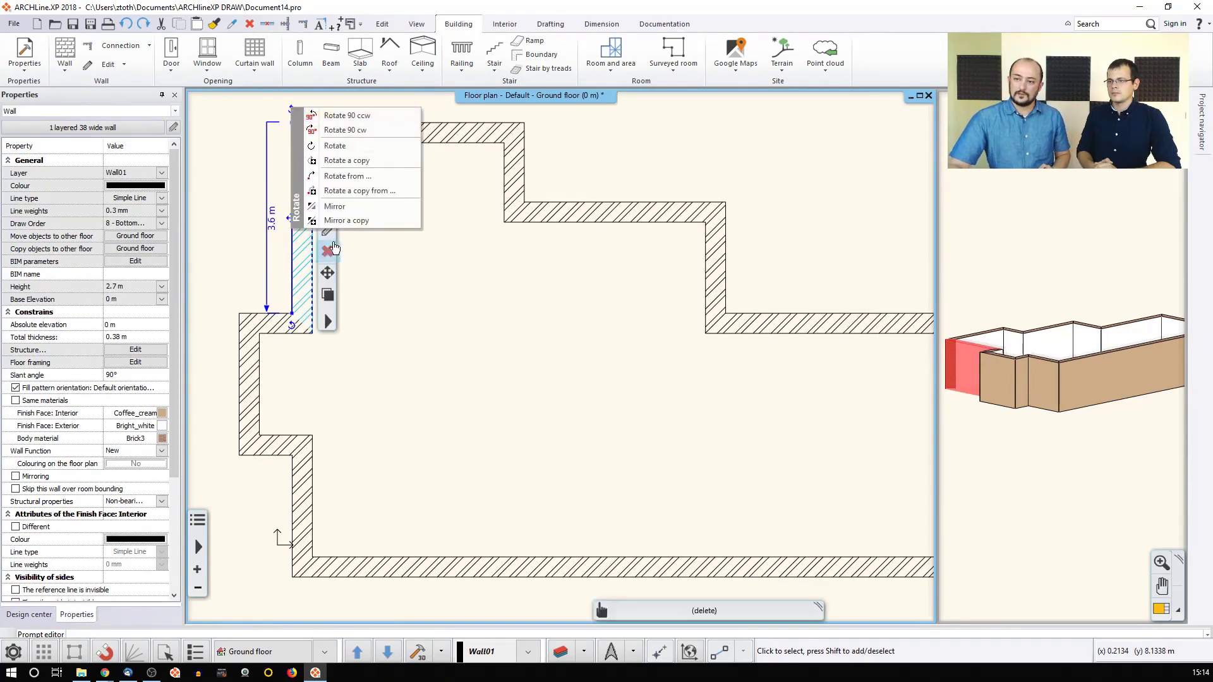
pyautogui.press('Escape')
pyautogui.press('Escape')
pyautogui.click(302, 209)
pyautogui.click(292, 218)
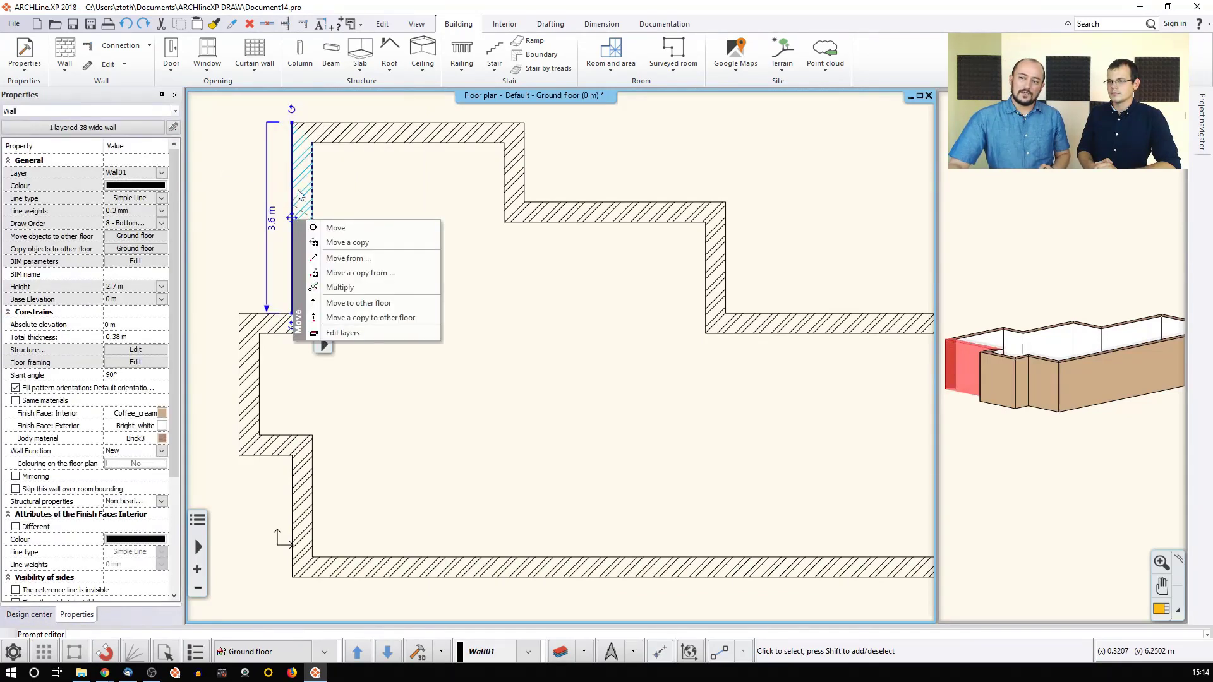
pyautogui.moveTo(296, 194)
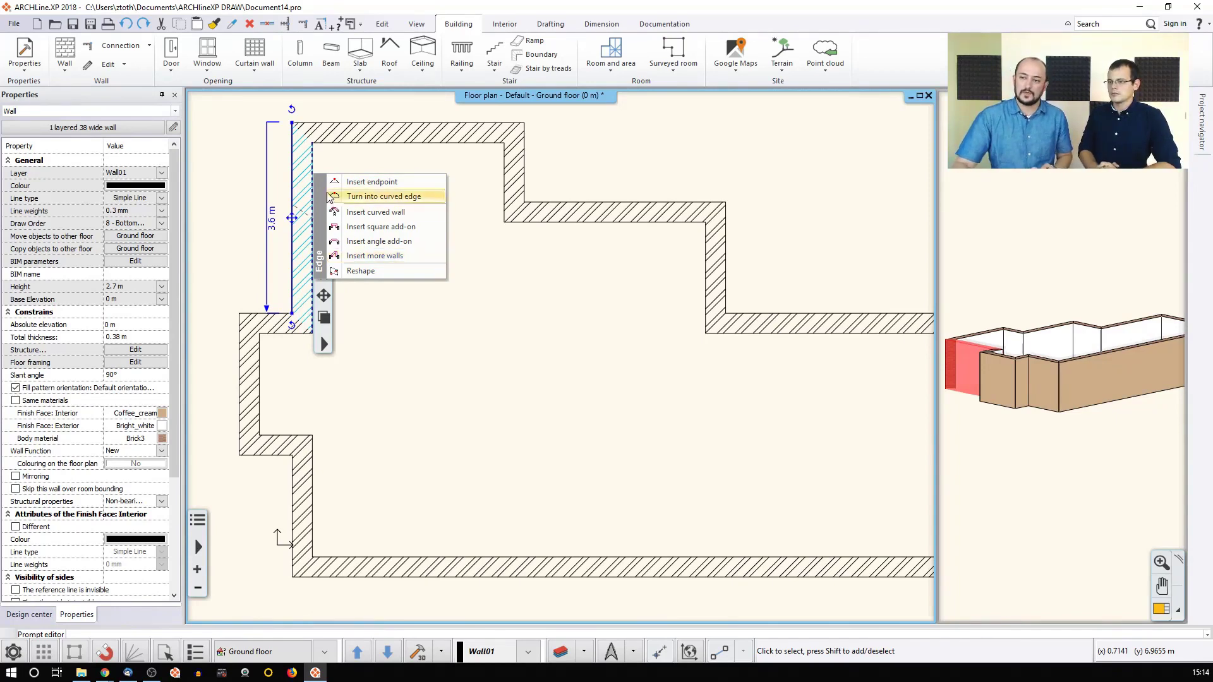
pyautogui.click(346, 182)
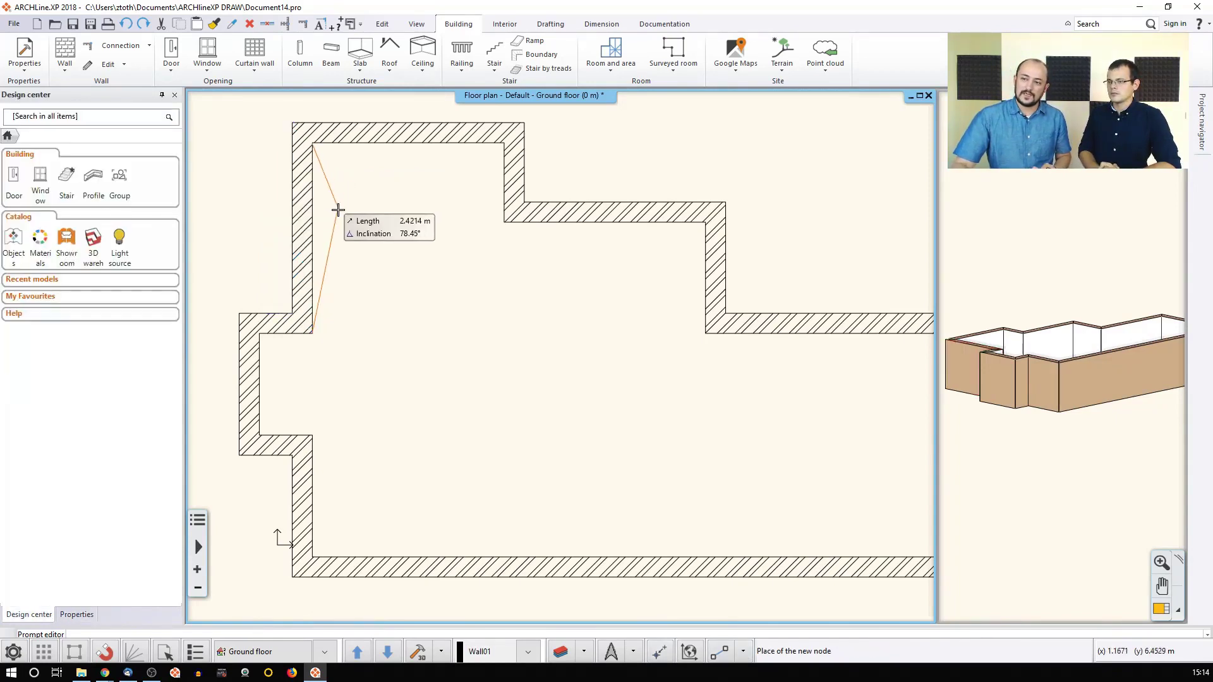
pyautogui.click(352, 239)
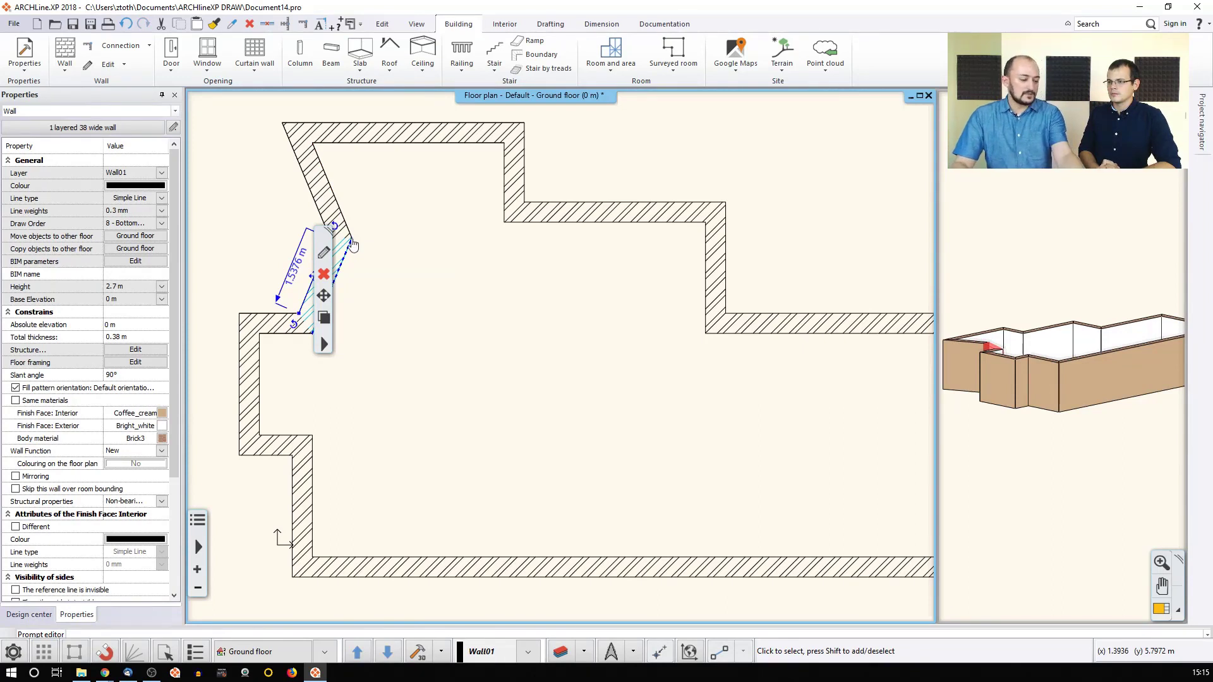
pyautogui.hotkey('ctrl', 'z')
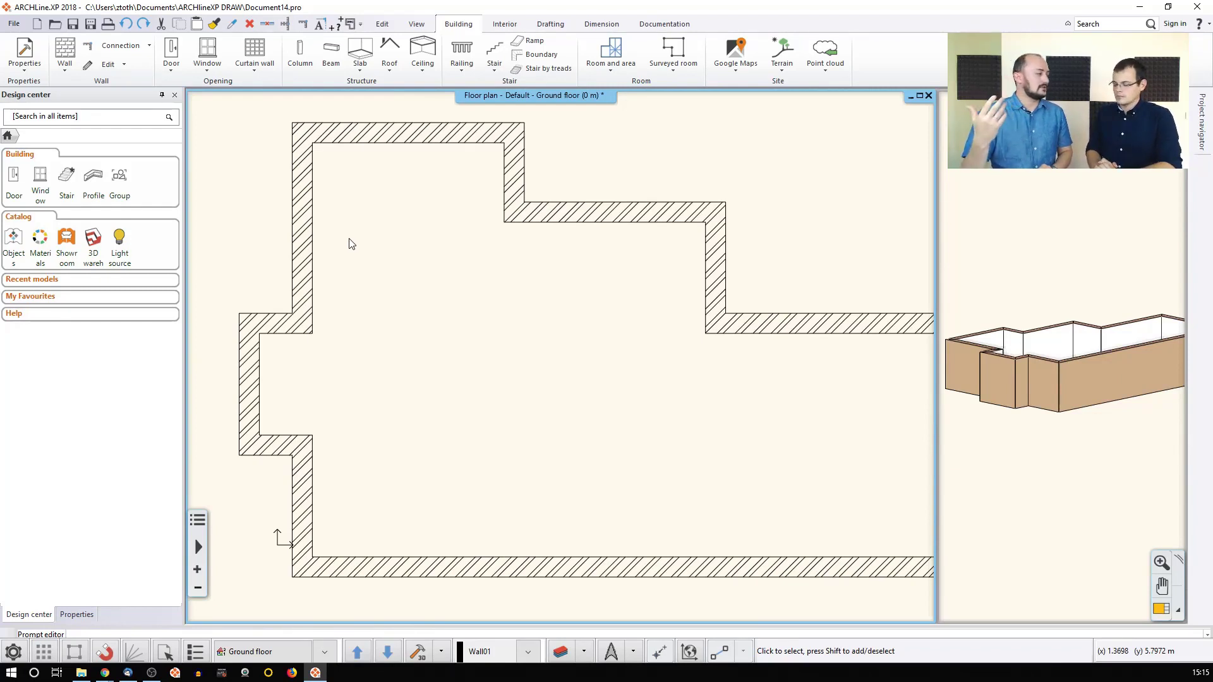
# Start a new wall right of the outline with a 3 m length.
pyautogui.scroll(-3, 392, 306)
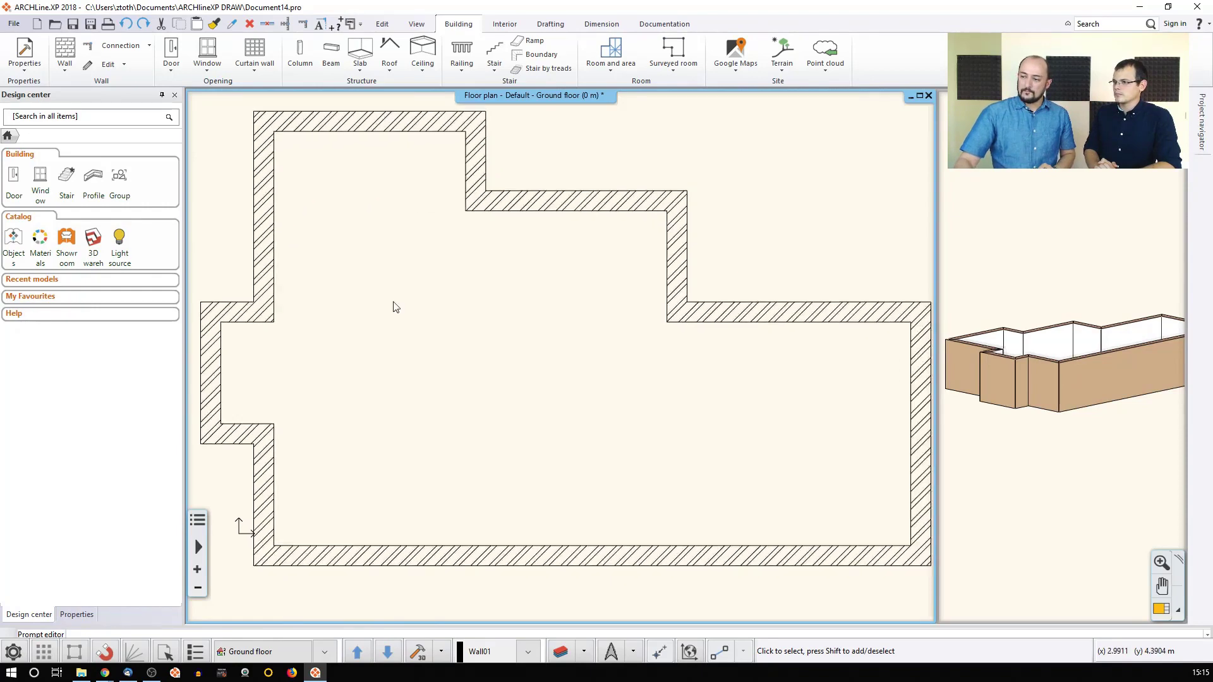
pyautogui.click(65, 53)
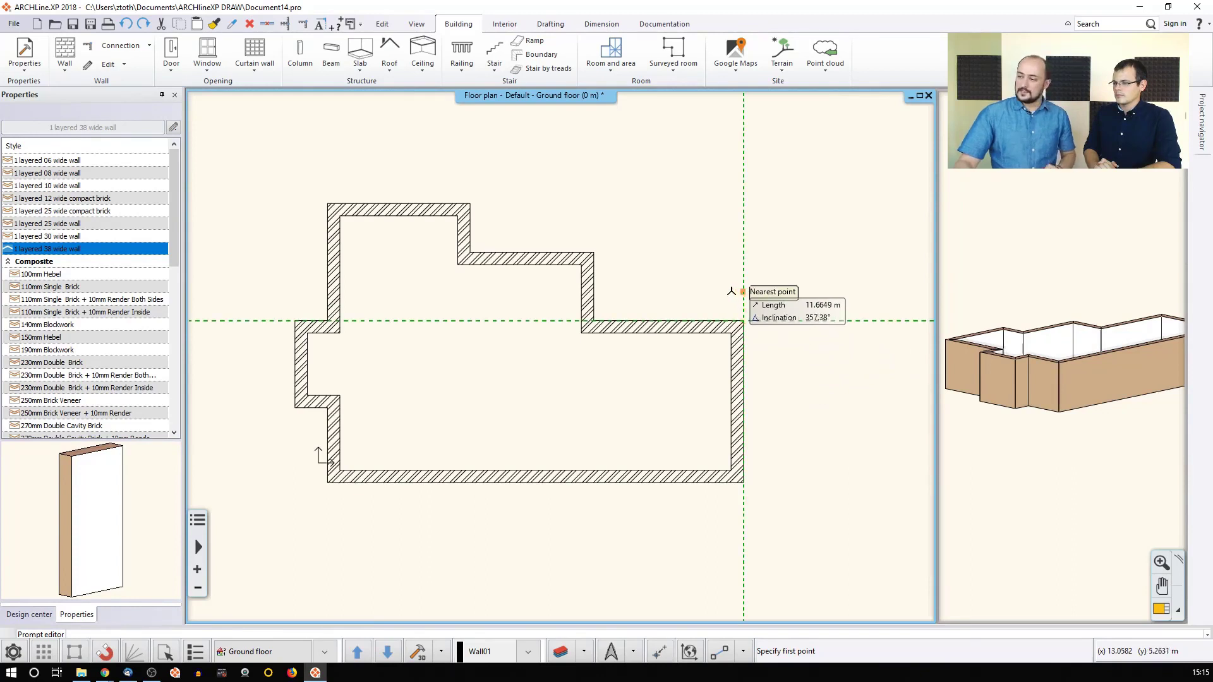
pyautogui.click(708, 274)
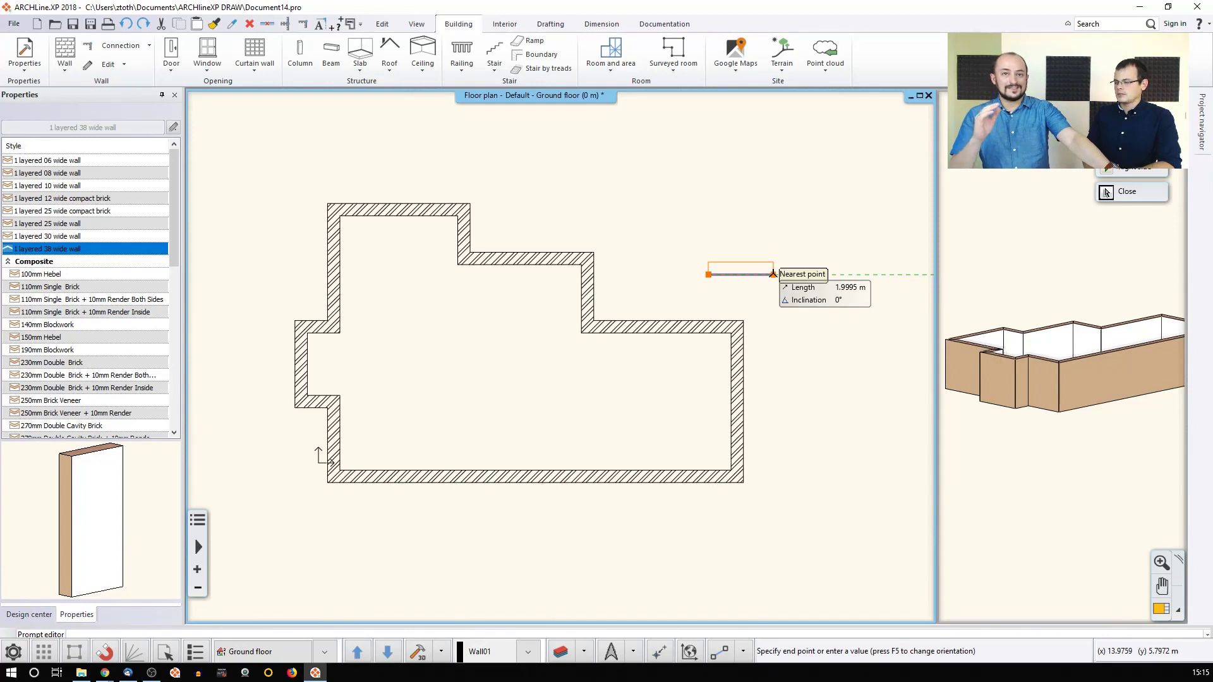
pyautogui.press('Tab')
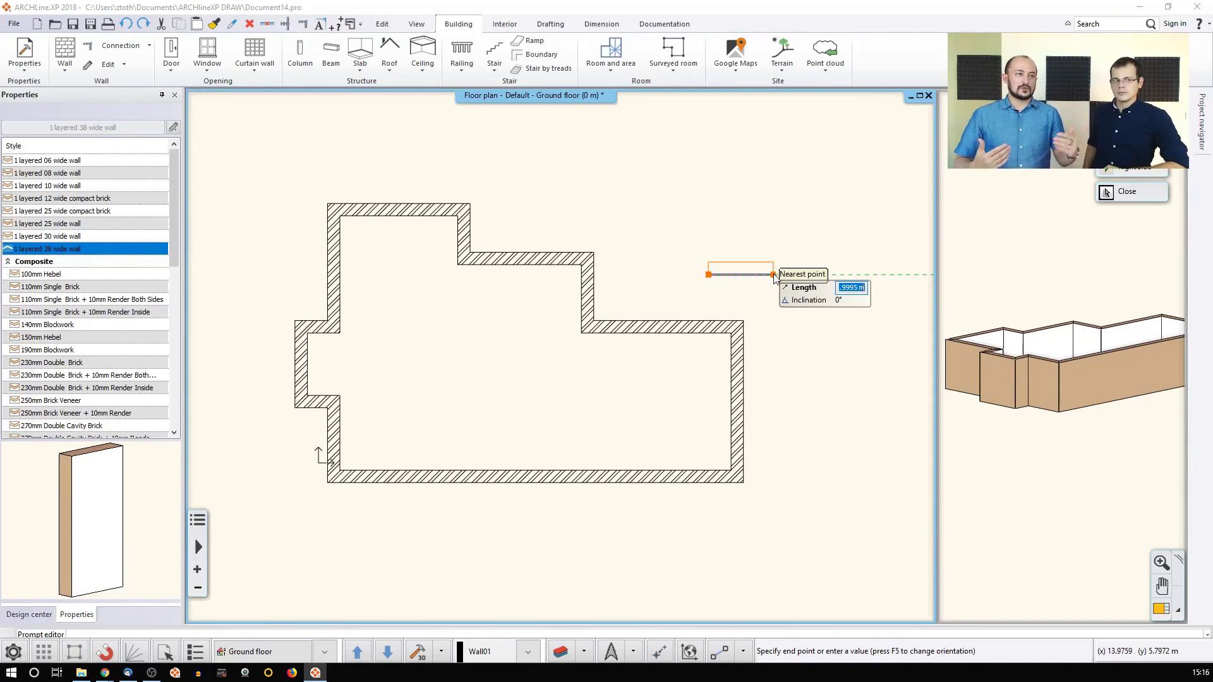
pyautogui.write('3')
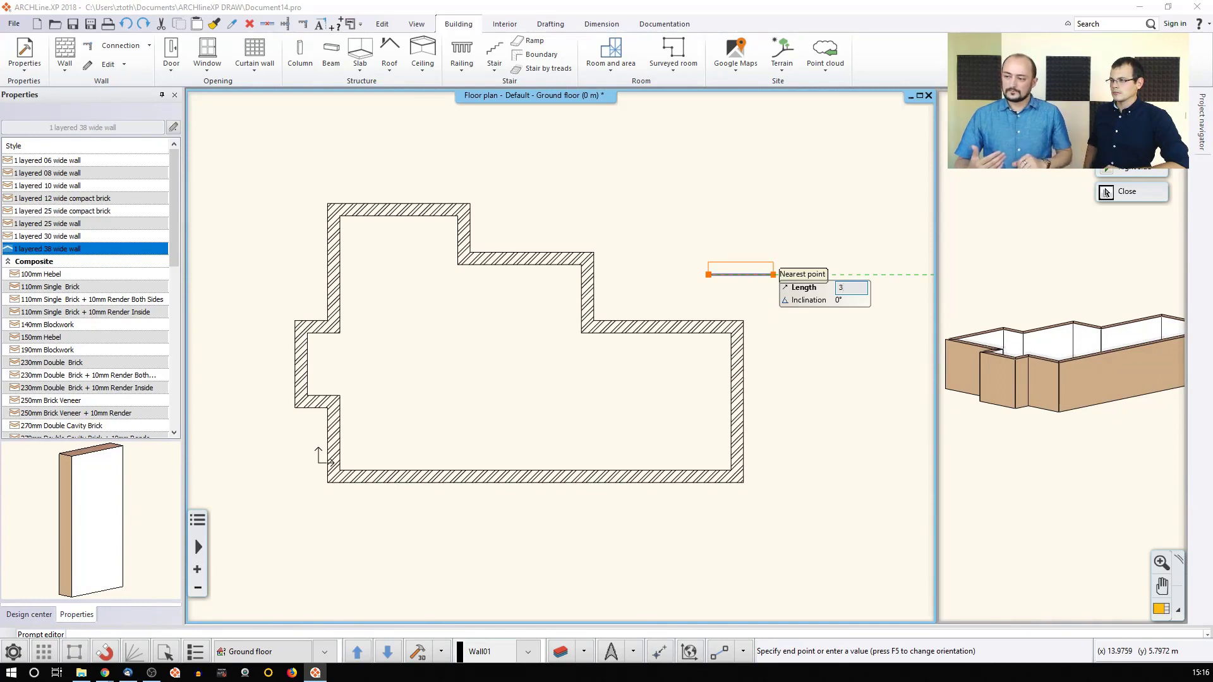
pyautogui.press('Return')
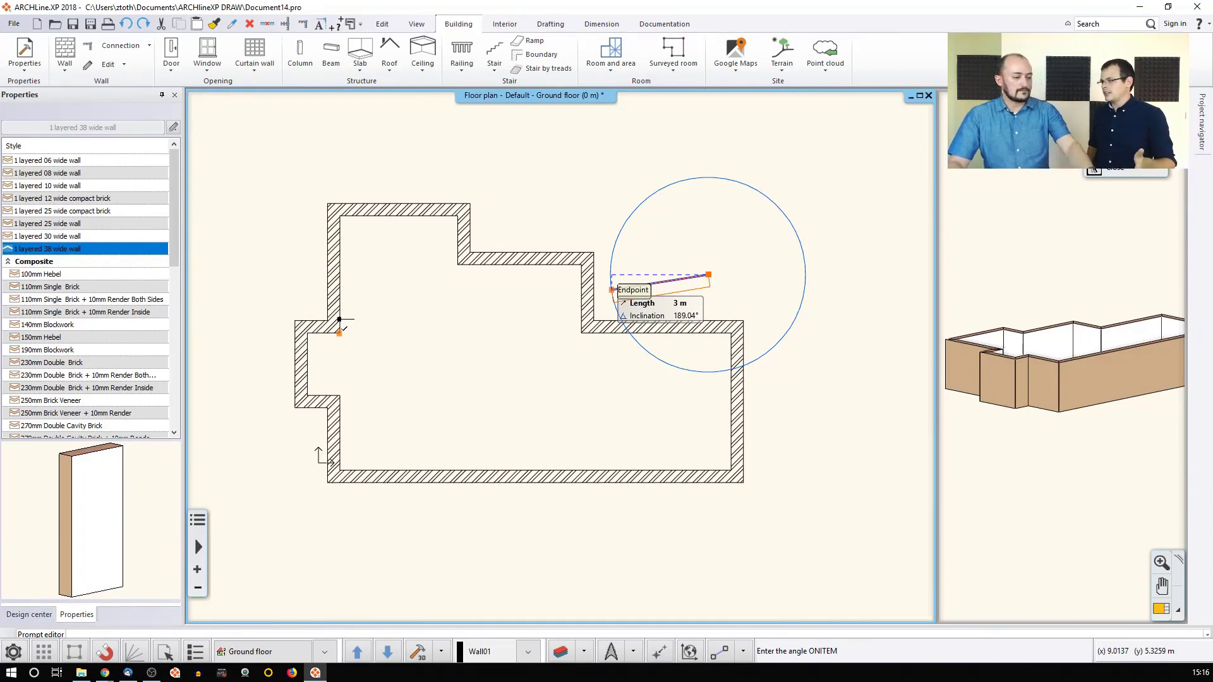
# Change the segment to 2.5 m, fix a diagonal wall end, and end the wall run.
pyautogui.press('Tab')
pyautogui.press('Tab')
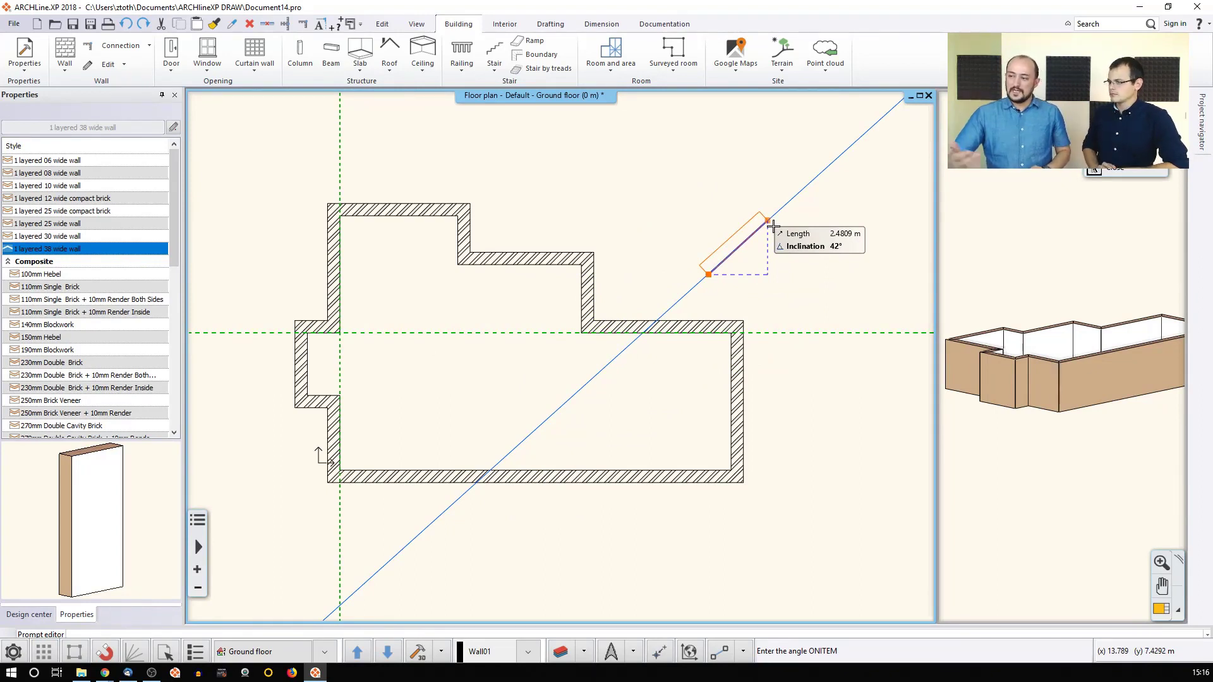
pyautogui.write('2,5')
pyautogui.press('Return')
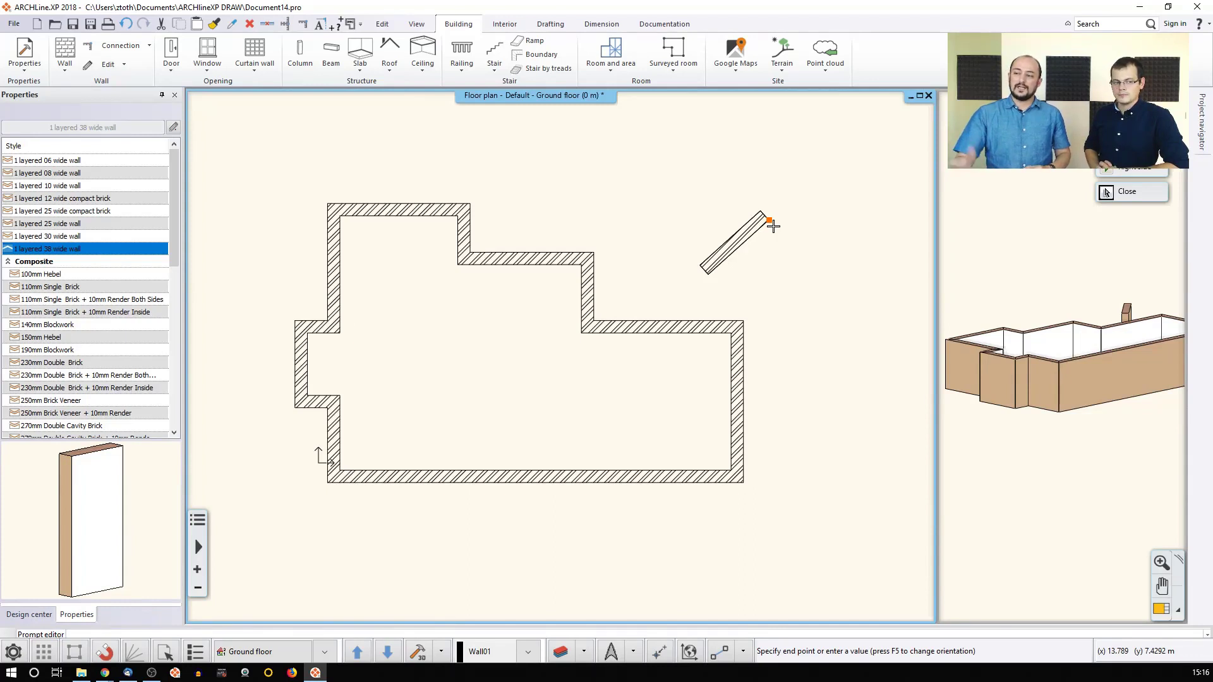
pyautogui.click(770, 222)
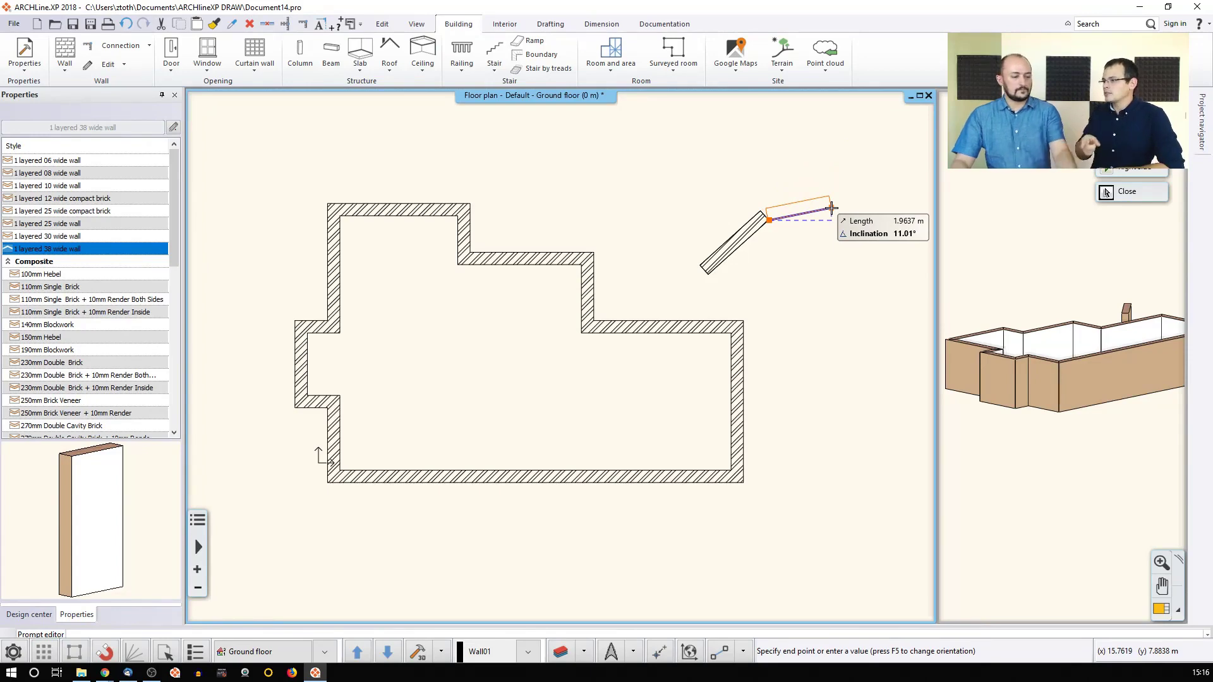
pyautogui.press('Escape')
# Undo the stray diagonal wall.
pyautogui.hotkey('ctrl', 'z')
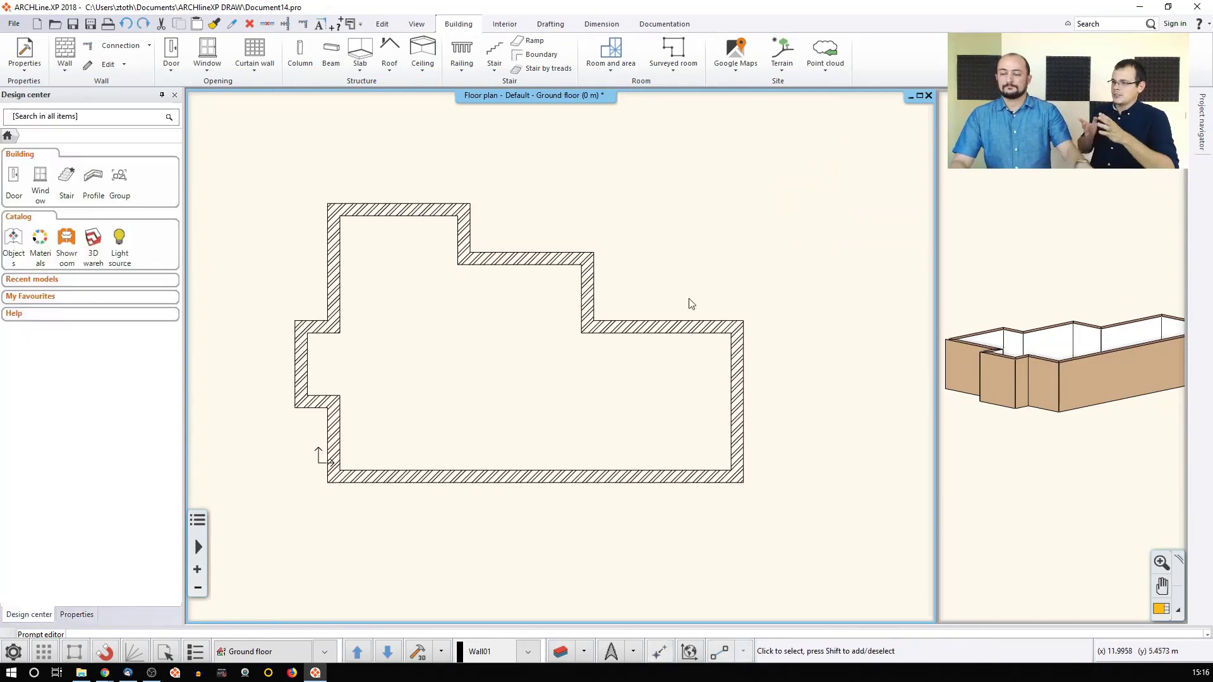
pyautogui.scroll(2, 638, 341)
pyautogui.scroll(-1, 636, 336)
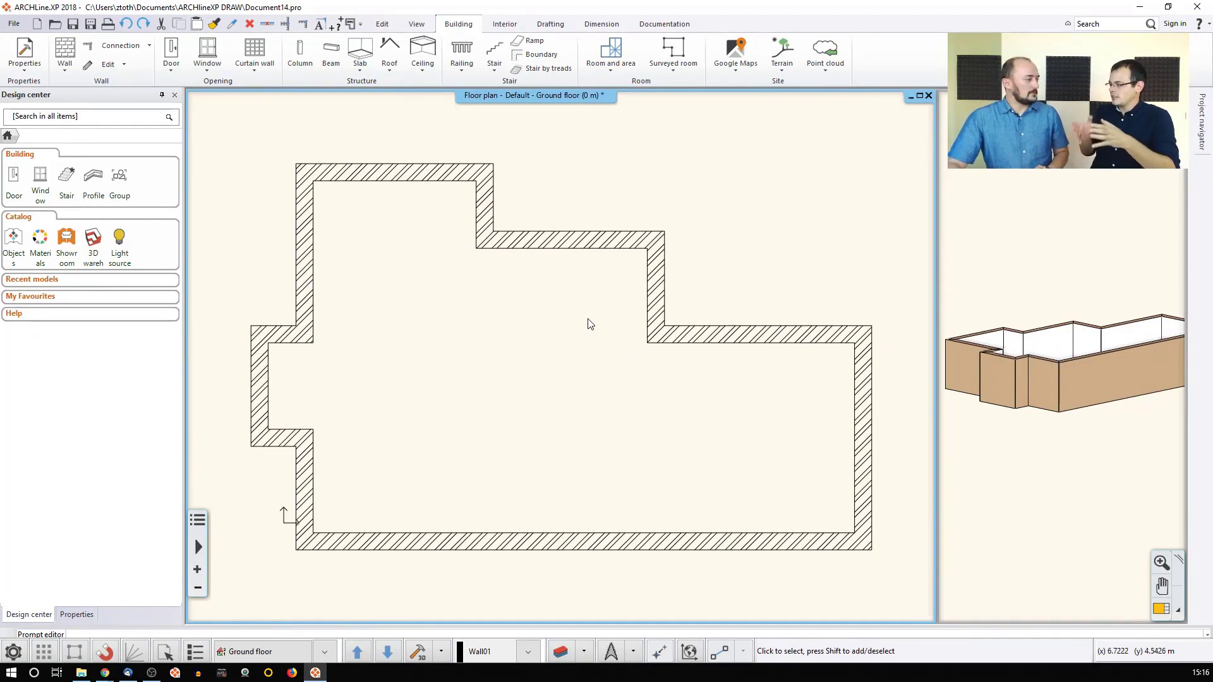
# Bring the 3D view into the main window, angled down into the rooms, and select the west bump's short wall.
pyautogui.doubleClick(1029, 311)
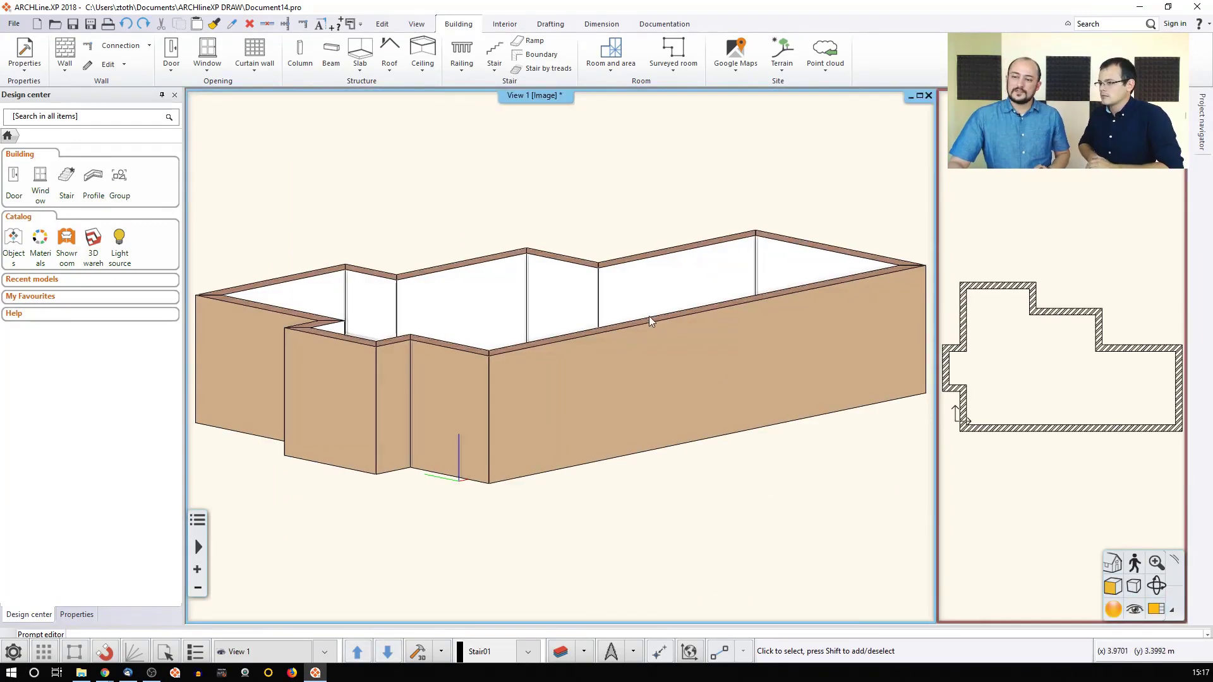
pyautogui.moveTo(581, 301); pyautogui.dragTo(574, 321, button='middle')
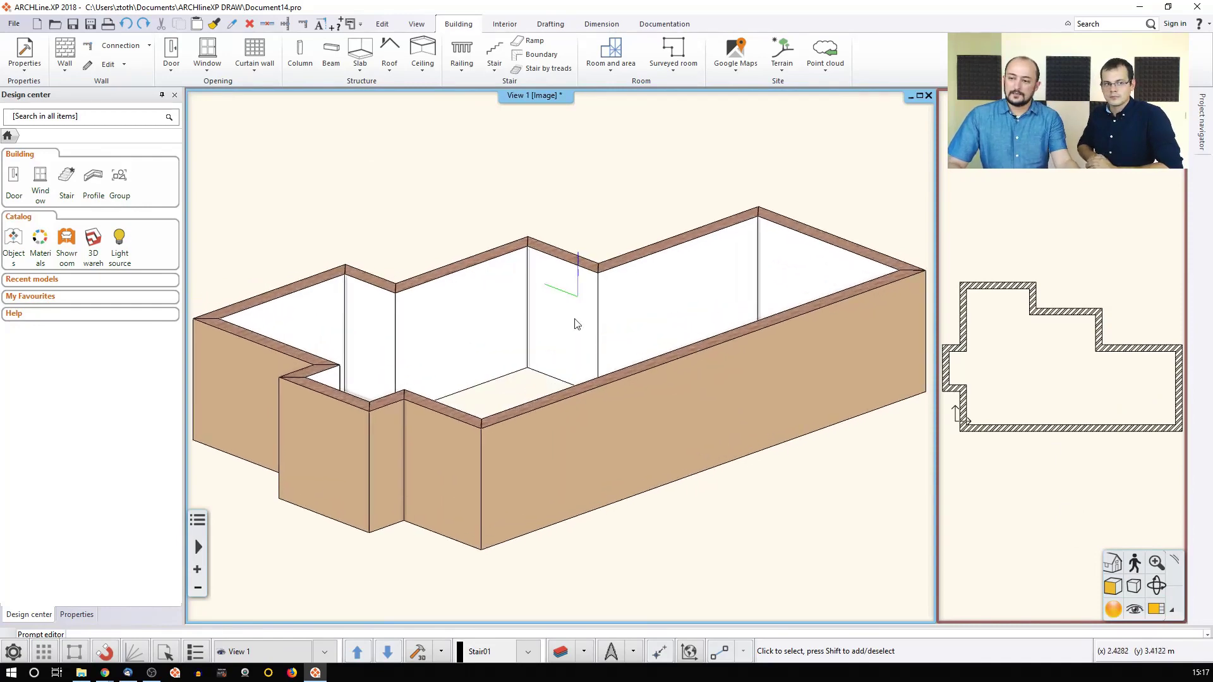
pyautogui.click(327, 434)
pyautogui.moveTo(334, 436); pyautogui.dragTo(326, 406, button='middle')
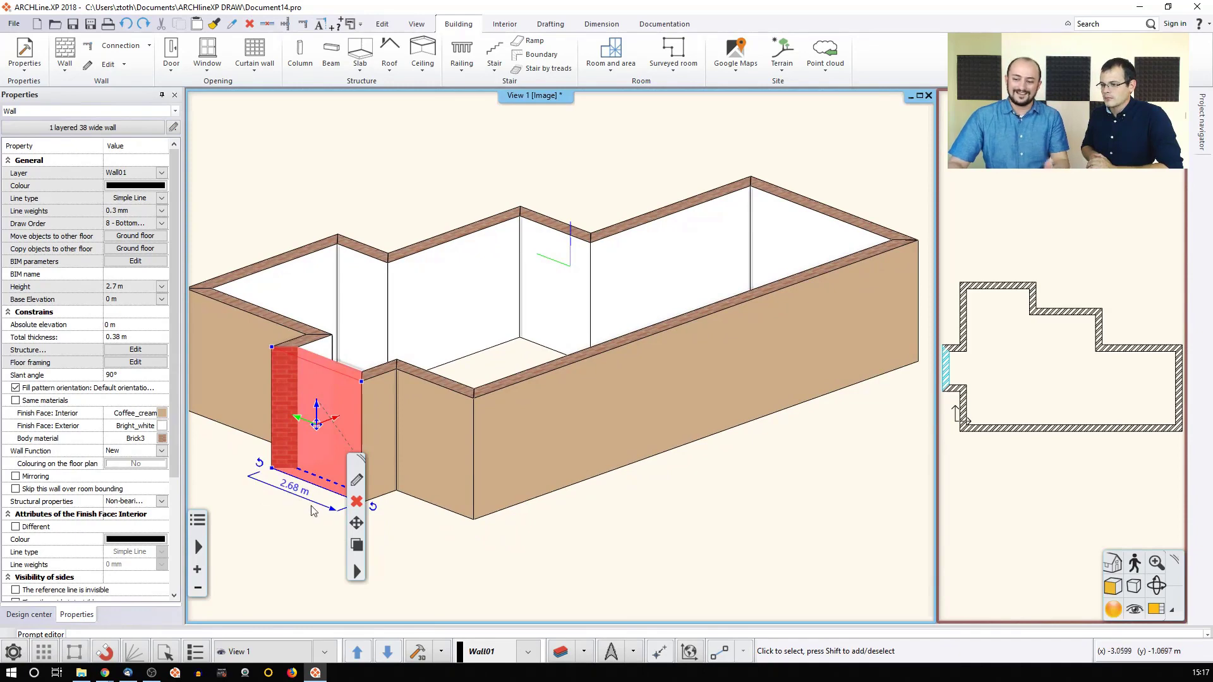
pyautogui.moveTo(308, 470); pyautogui.dragTo(282, 459, button='middle')
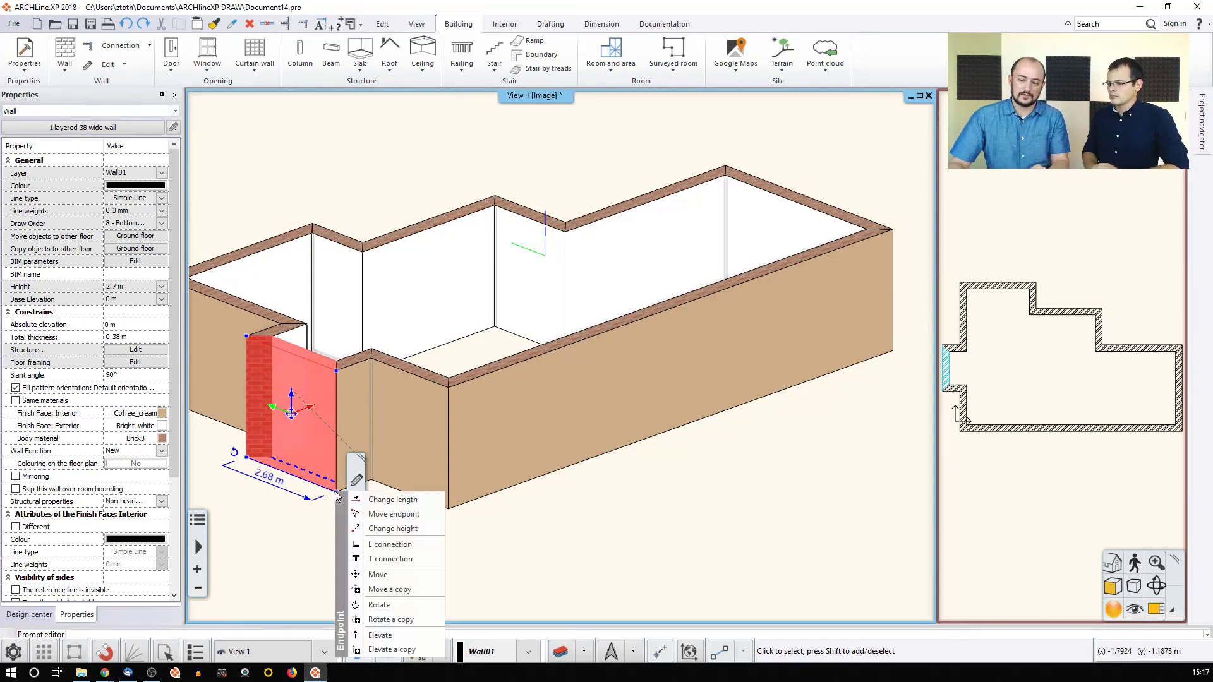
pyautogui.moveTo(344, 499)
pyautogui.click(392, 528)
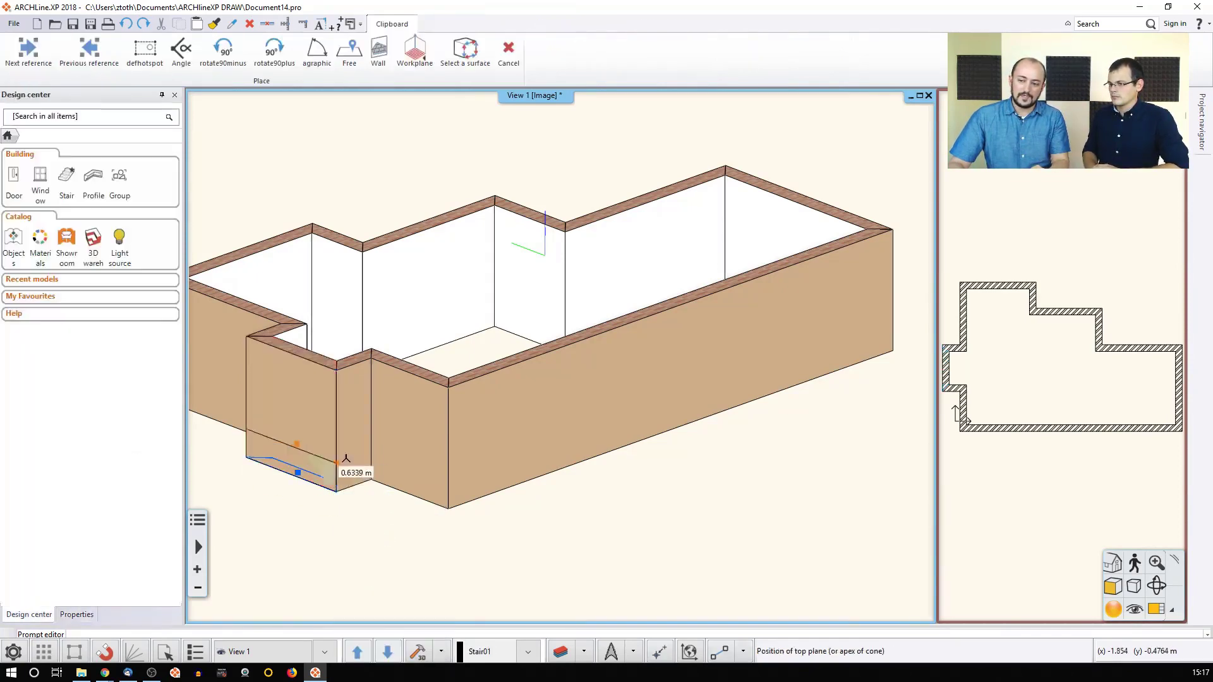
pyautogui.click(341, 426)
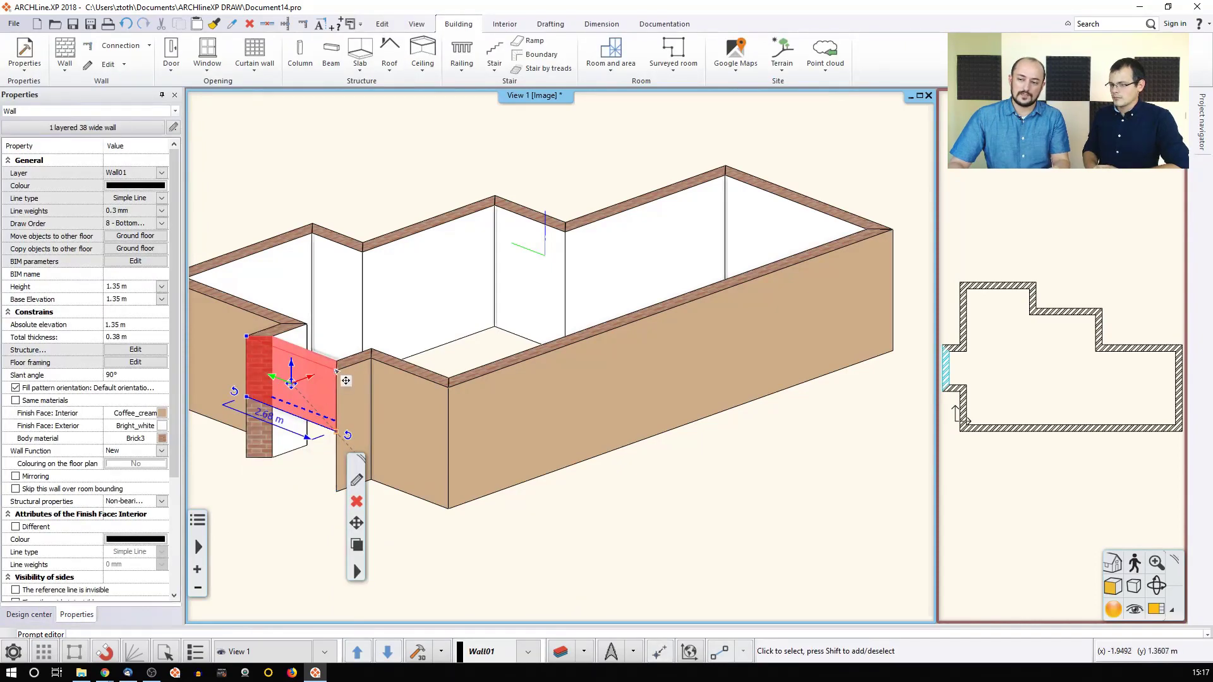
pyautogui.moveTo(337, 371)
pyautogui.click(371, 378)
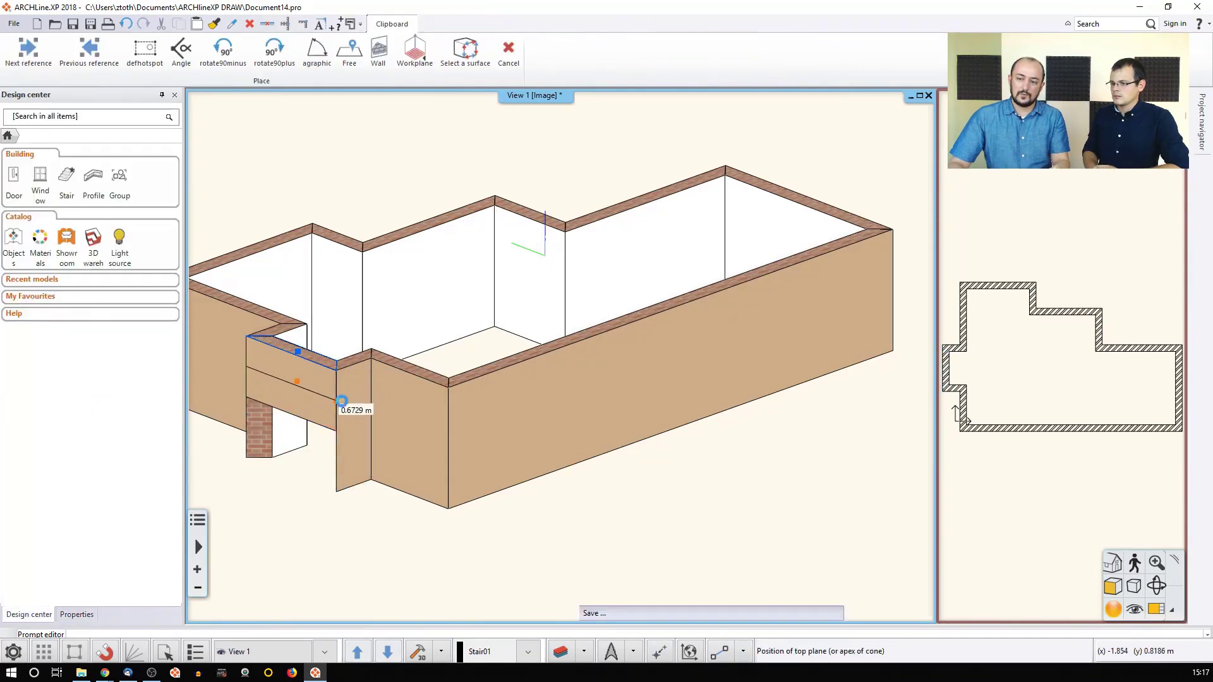
pyautogui.click(345, 399)
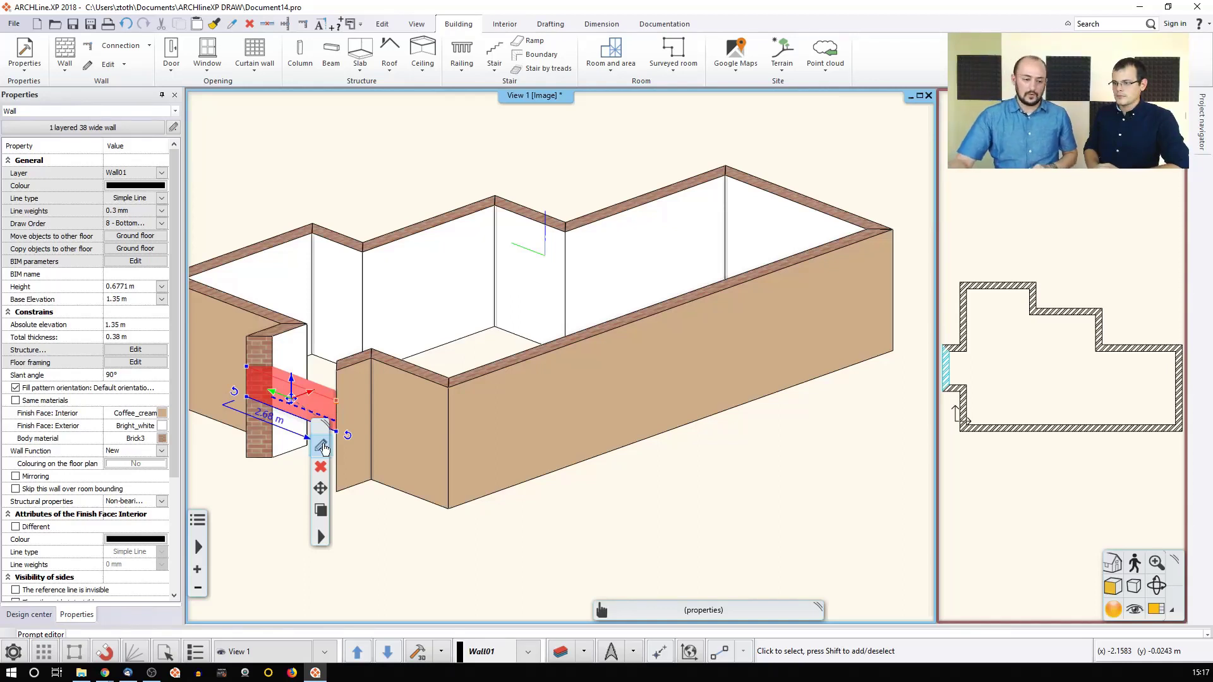
pyautogui.click(322, 446)
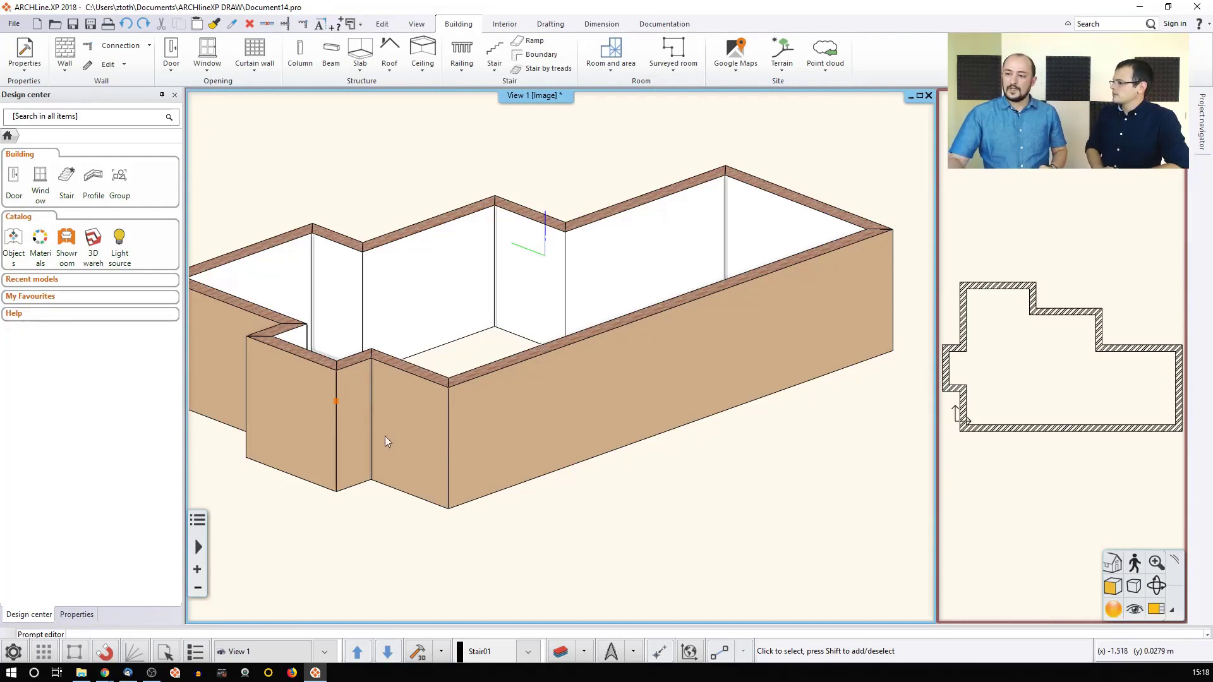
# Enlarge the side floor-plan view into the main window and select the left vertical outer wall.
pyautogui.click(1006, 363)
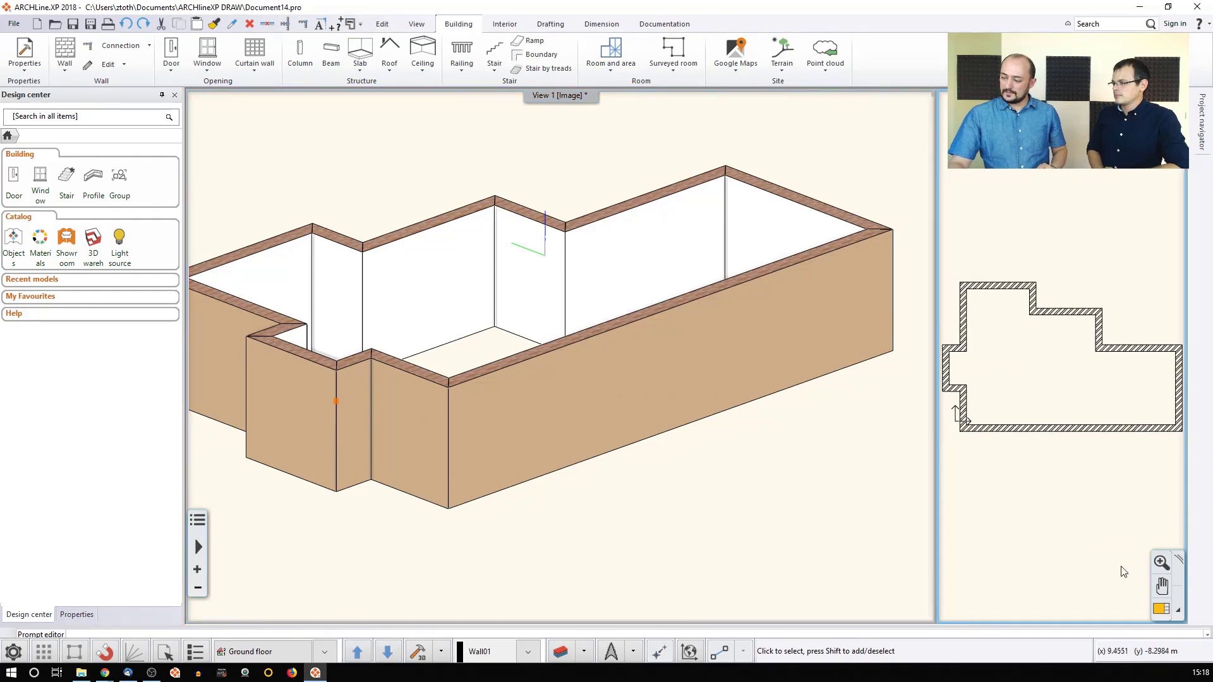
pyautogui.click(1161, 608)
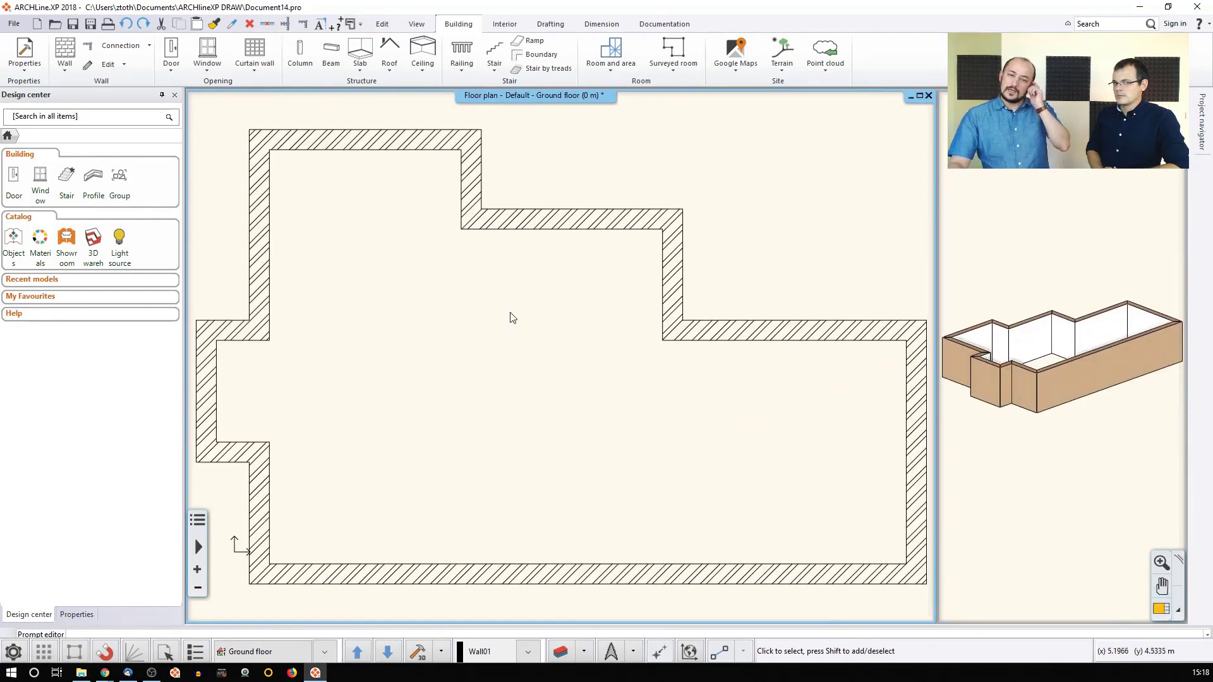
pyautogui.click(268, 238)
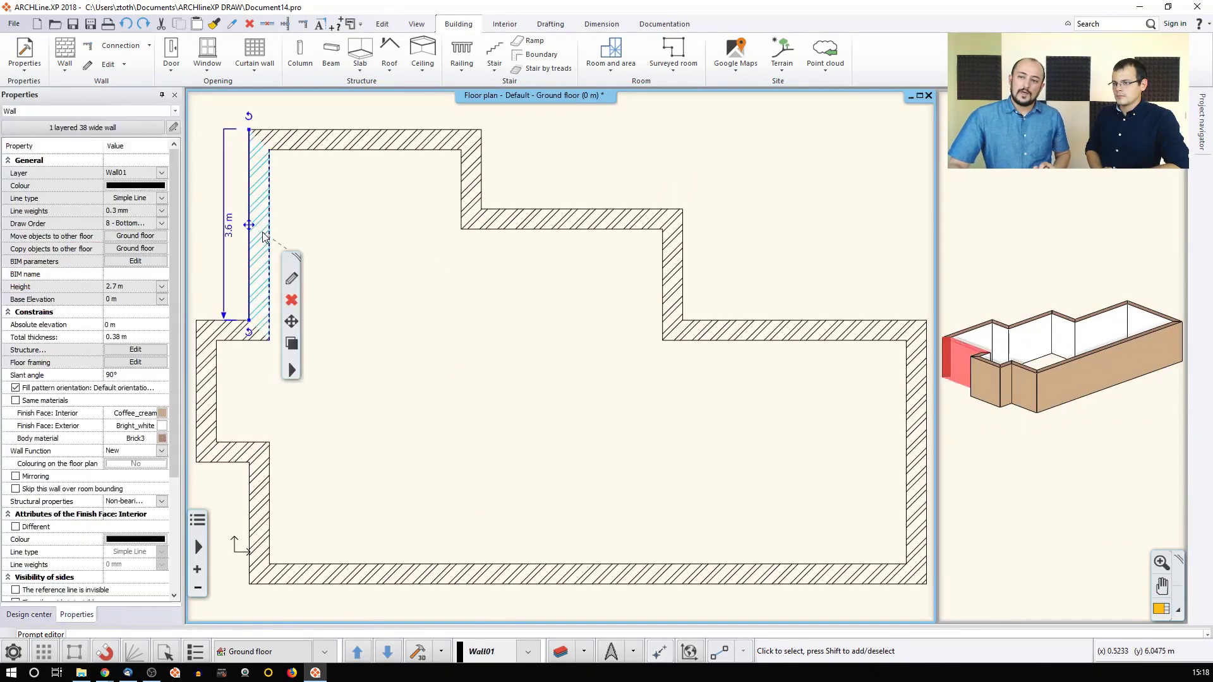
pyautogui.click(290, 345)
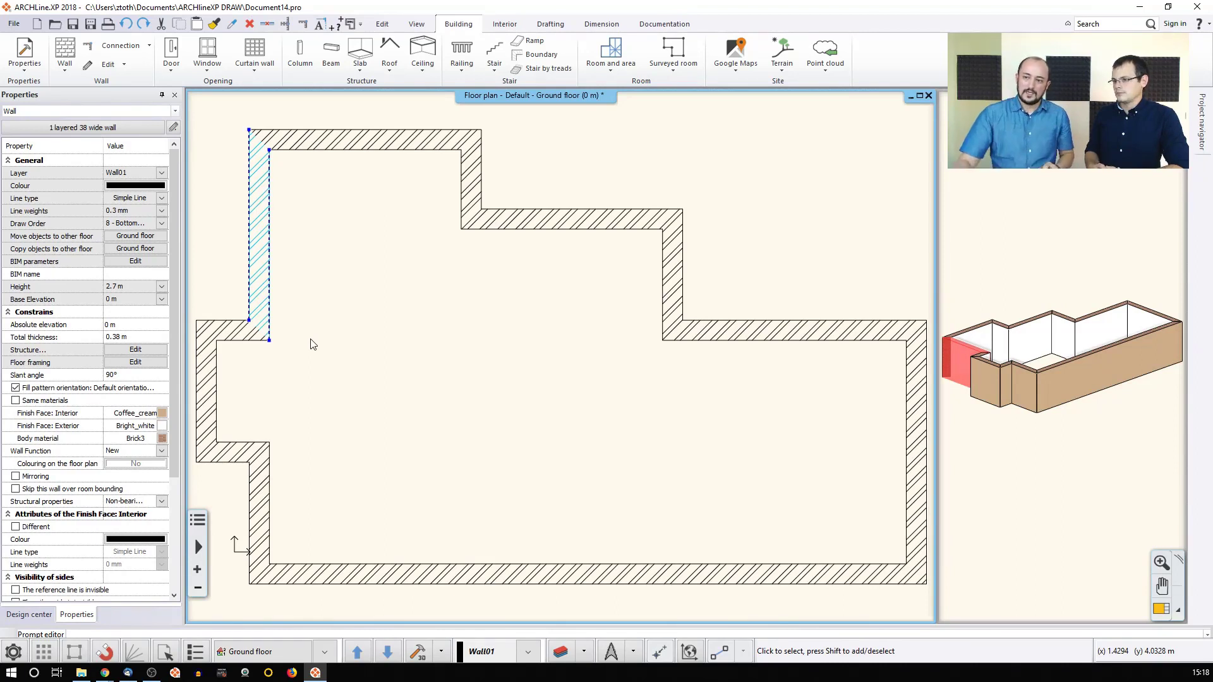
pyautogui.moveTo(270, 238)
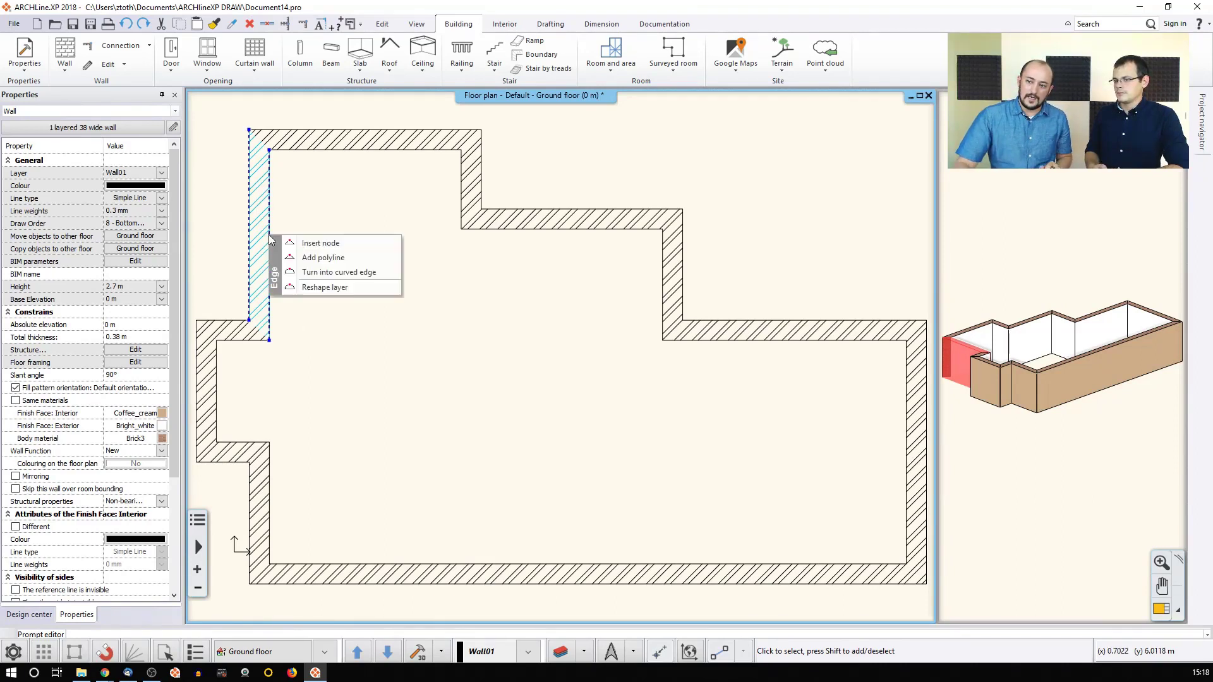
pyautogui.click(335, 248)
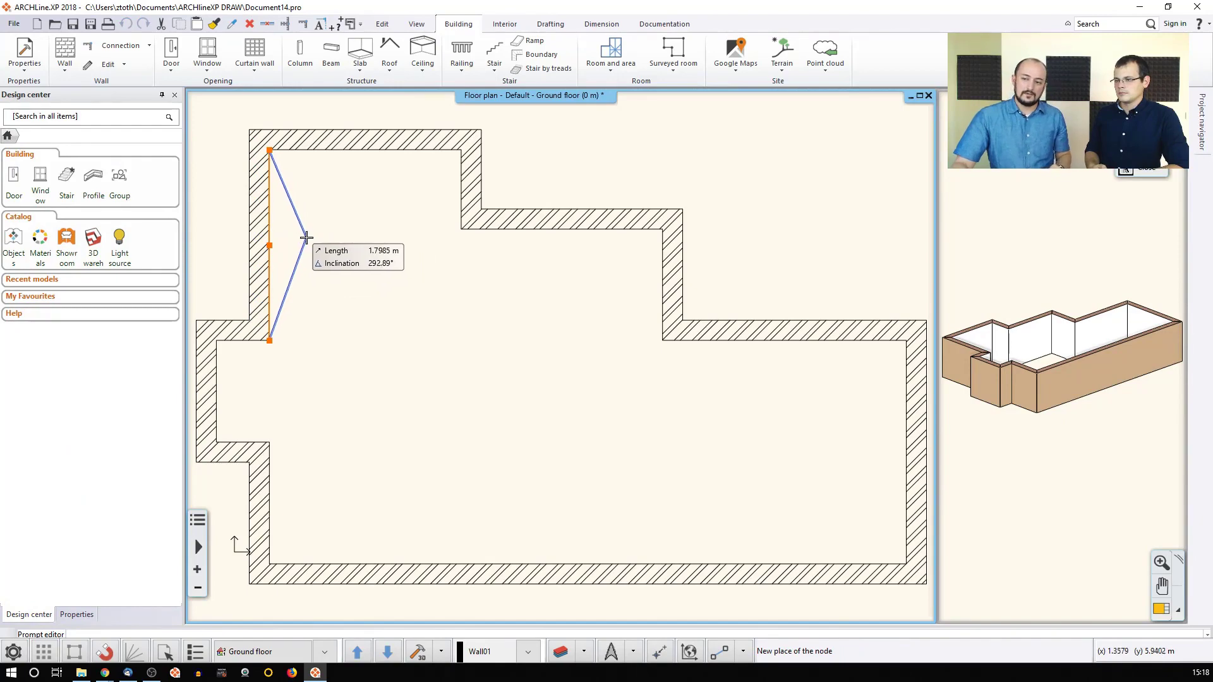
pyautogui.click(306, 238)
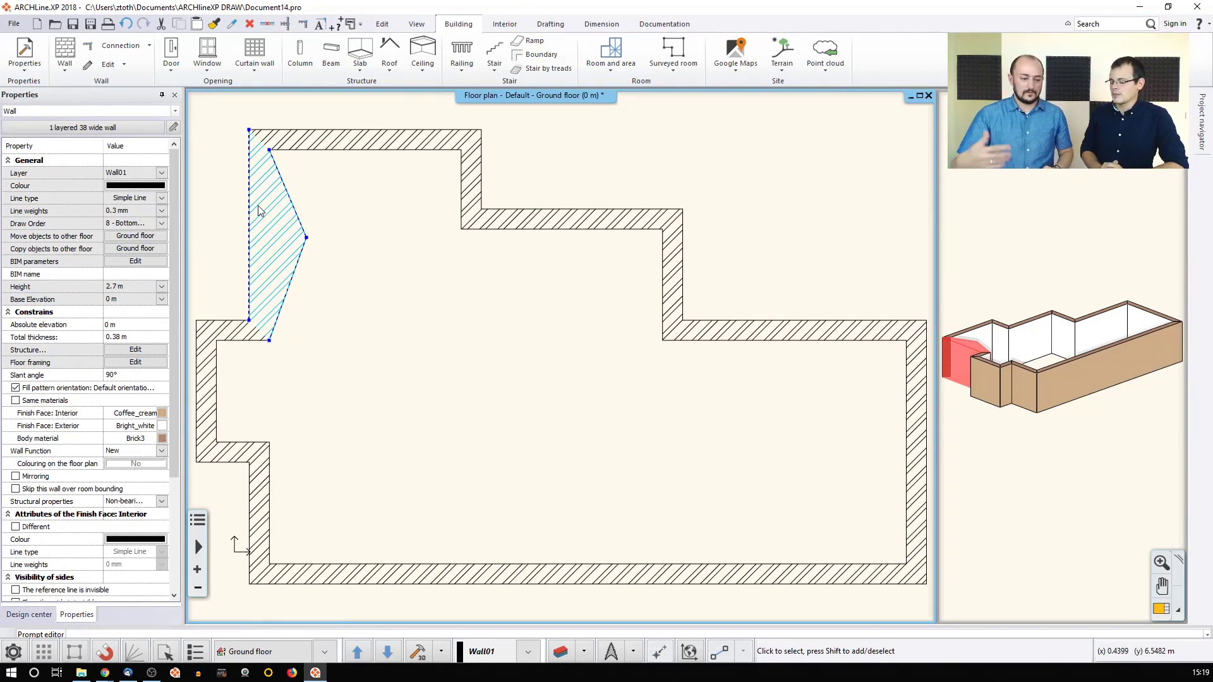
pyautogui.hotkey('ctrl', 'z')
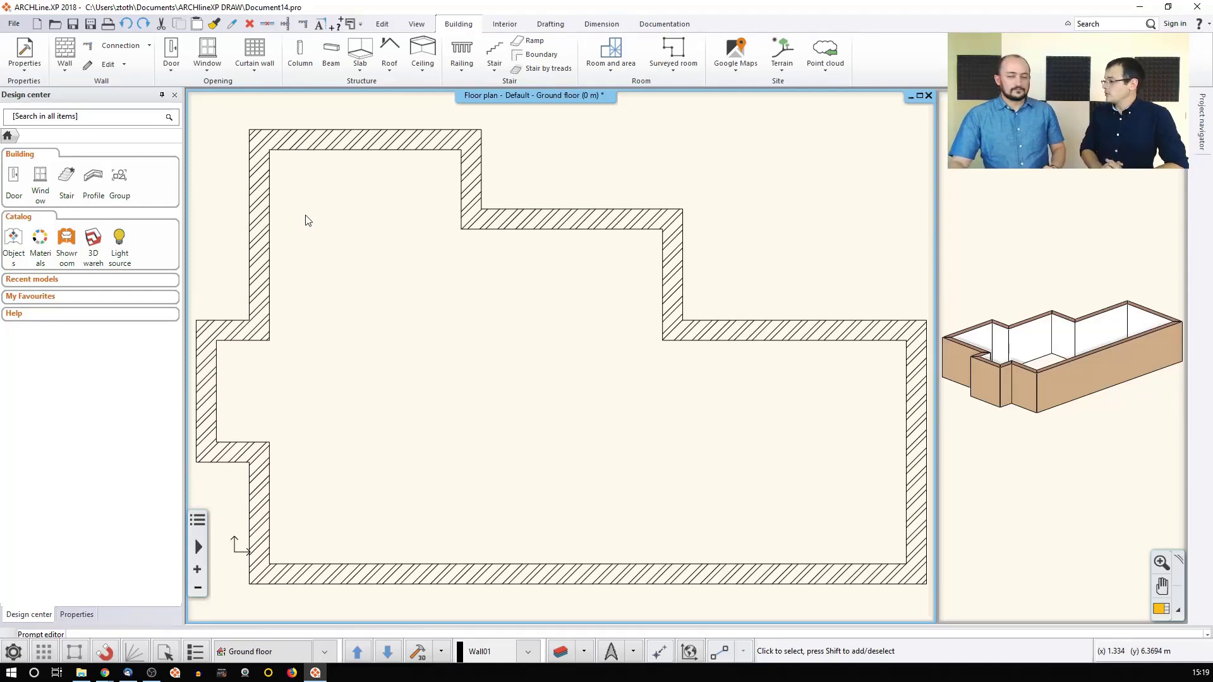
# Draw a vertical '1 layered 25 wide wall' from the upper inner corner down to the bottom outer wall.
pyautogui.click(67, 68)
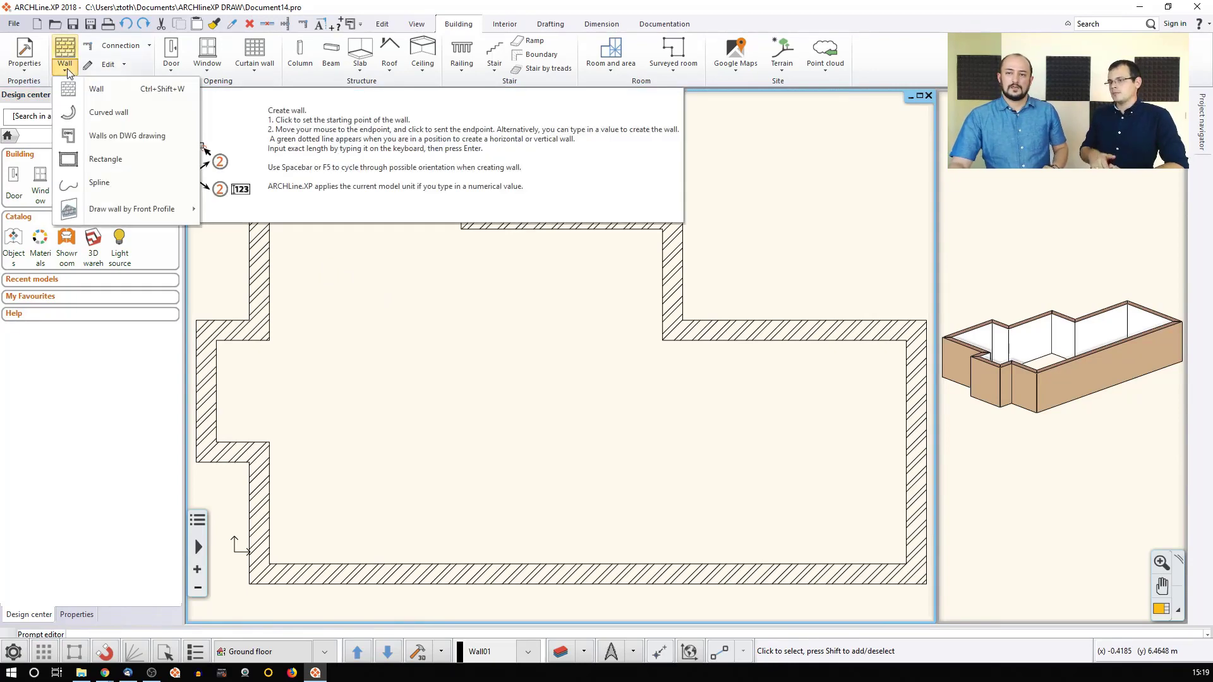
pyautogui.click(94, 89)
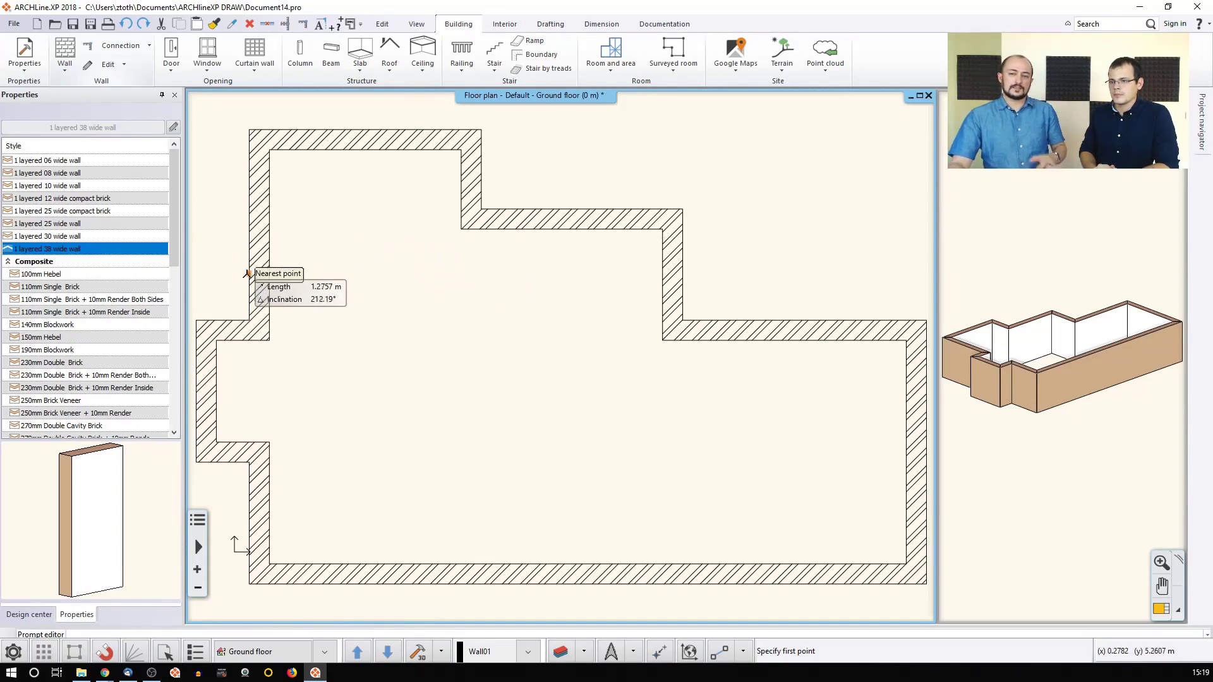
pyautogui.click(55, 224)
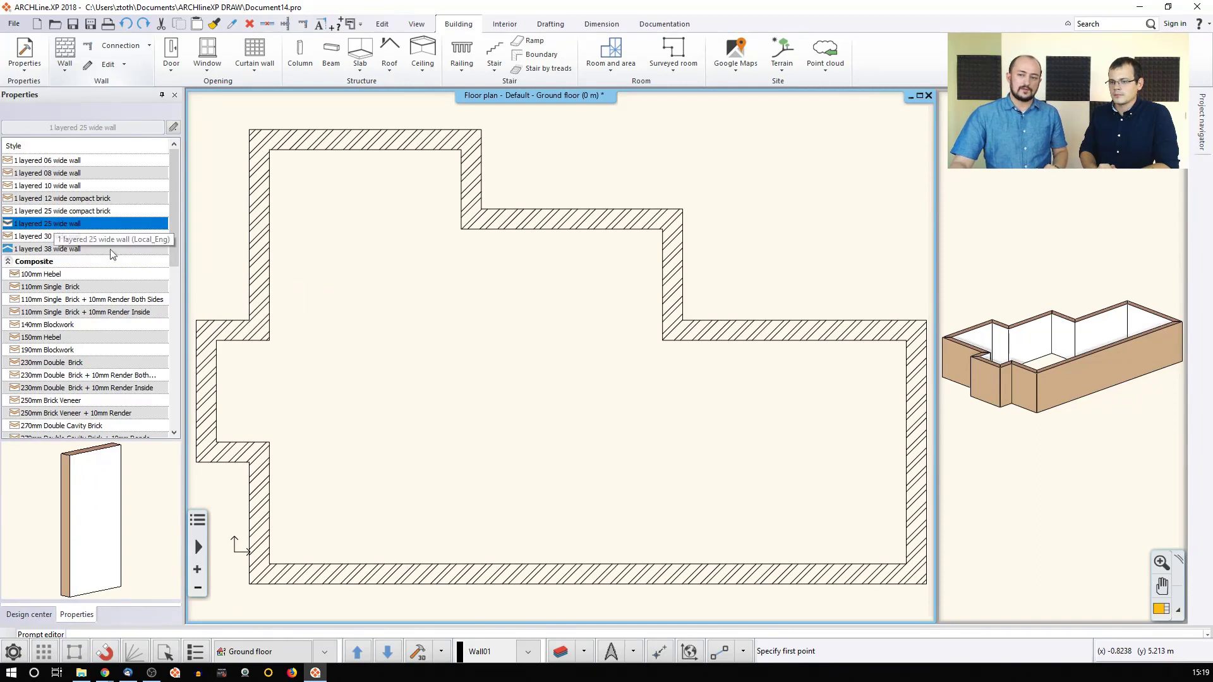
pyautogui.click(461, 230)
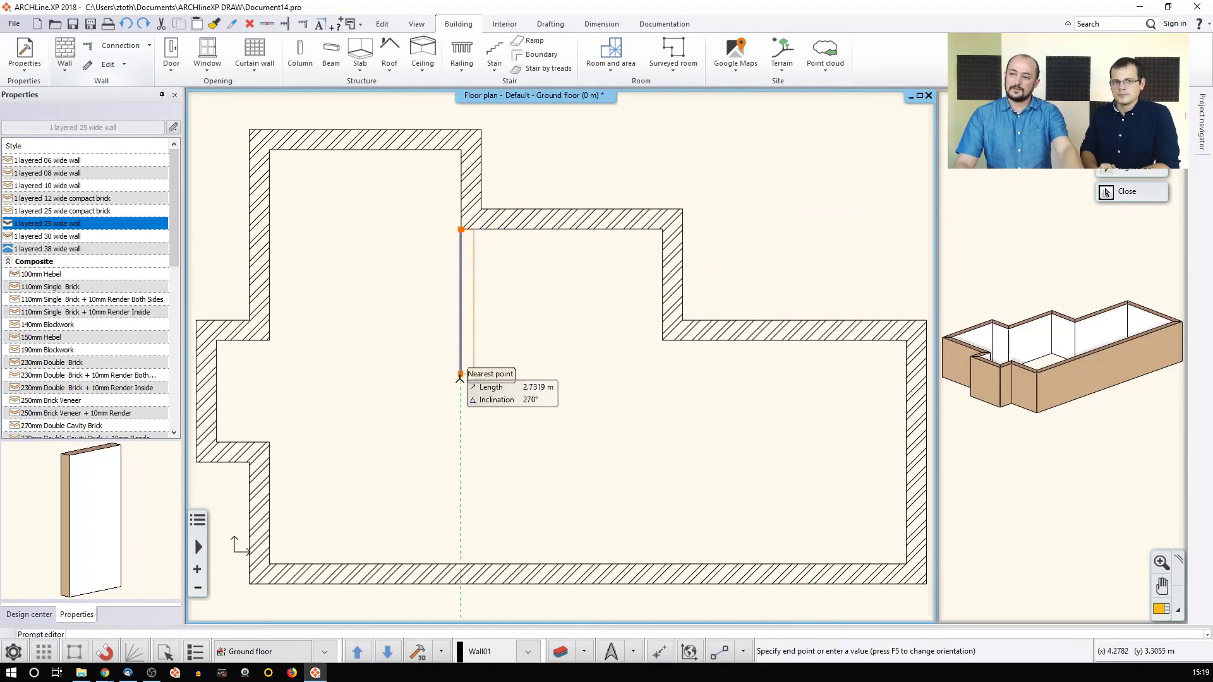
pyautogui.click(461, 563)
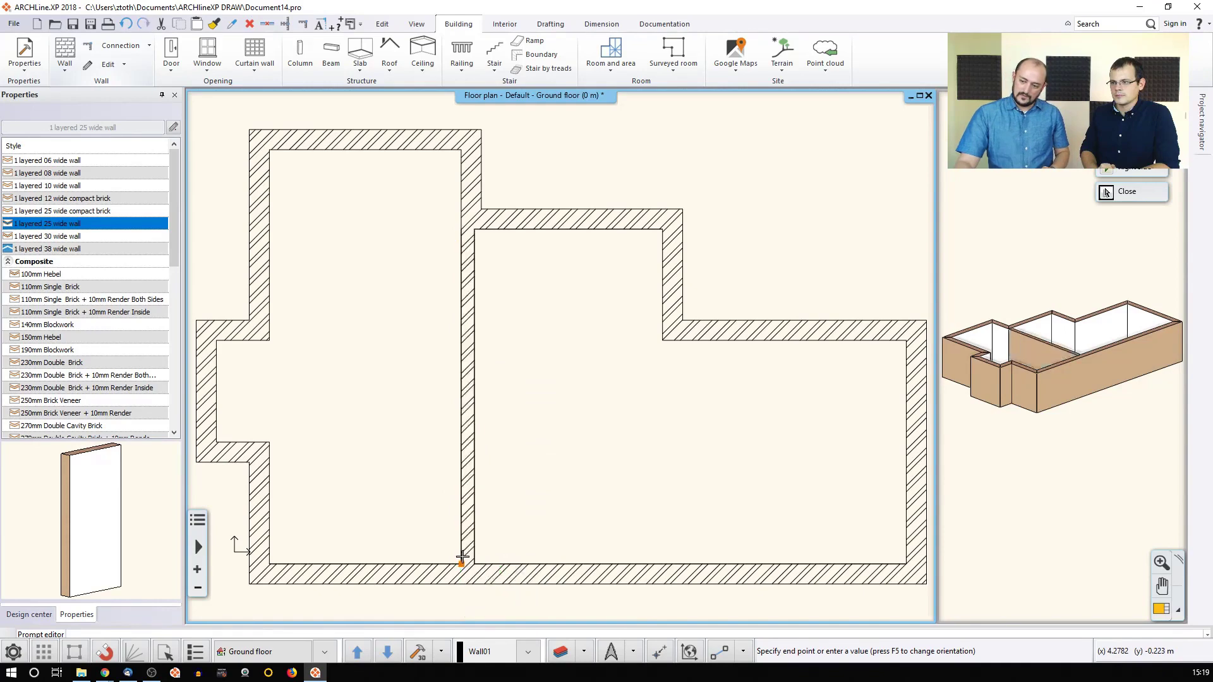
pyautogui.press('Escape')
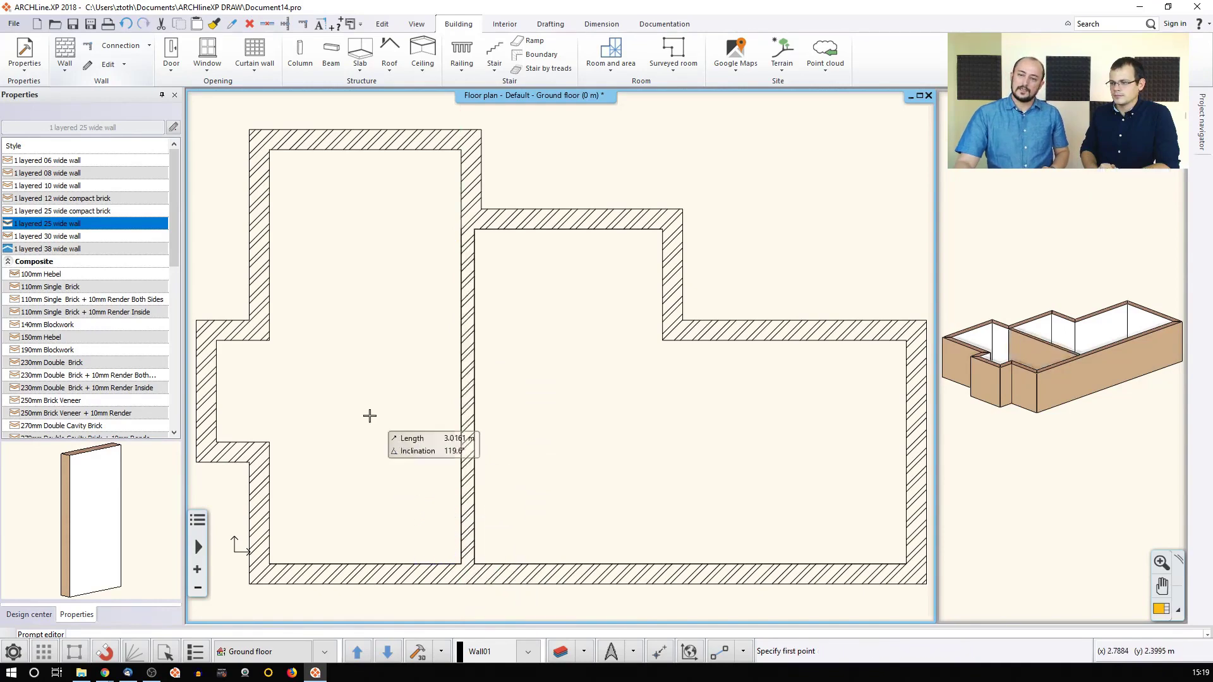
pyautogui.click(56, 185)
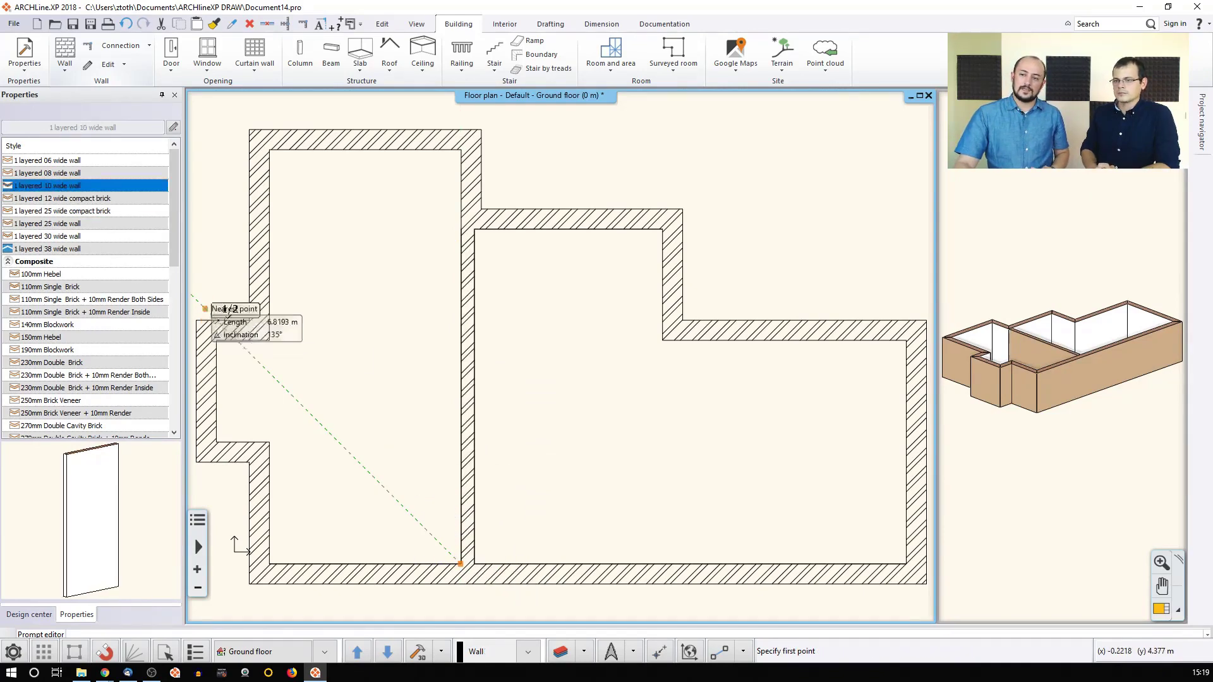
pyautogui.click(270, 341)
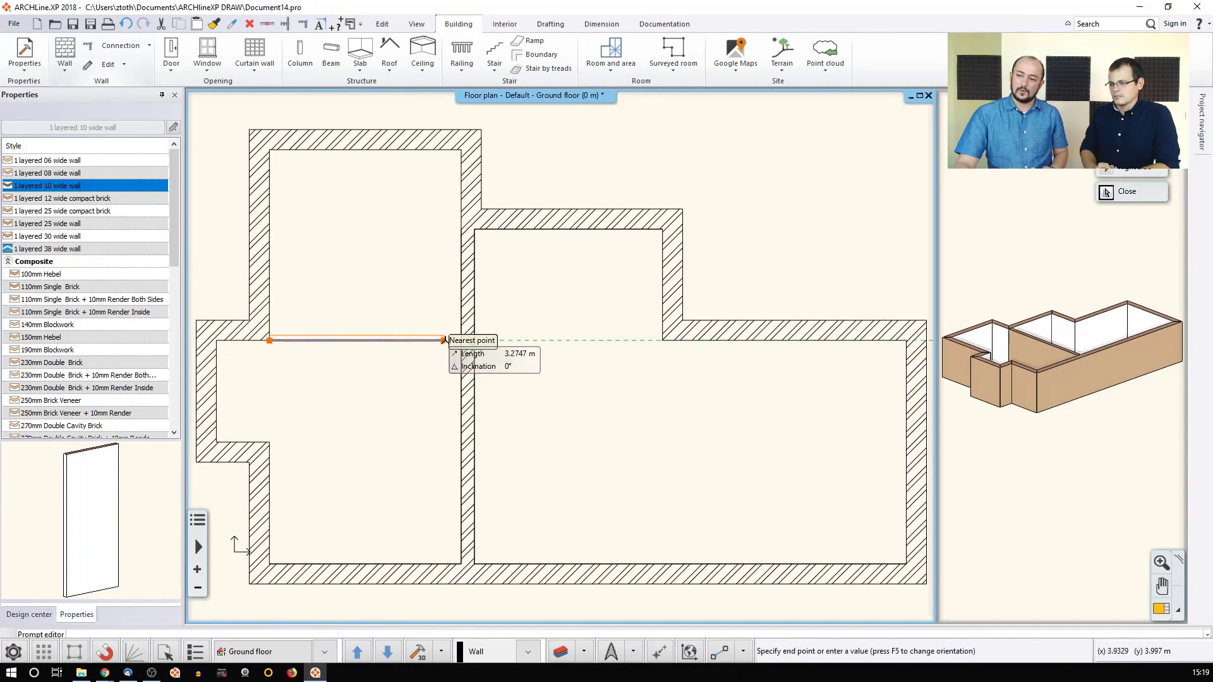
pyautogui.click(461, 340)
pyautogui.press('Escape')
pyautogui.click(269, 442)
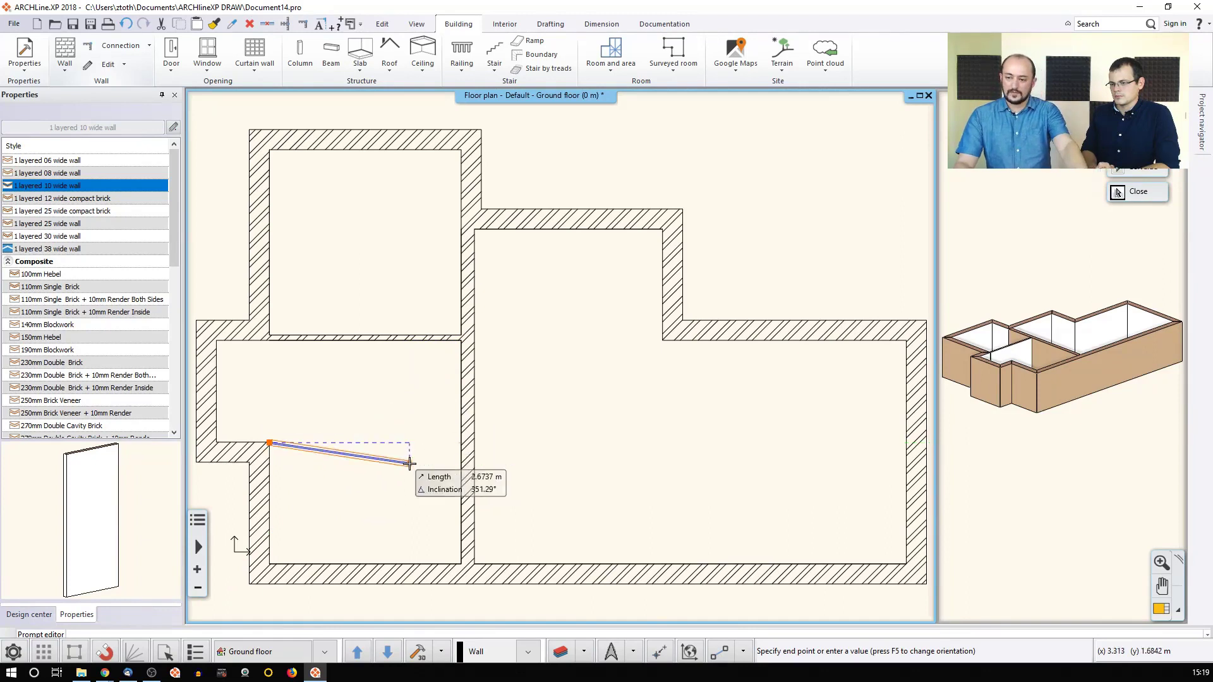
pyautogui.press('F5')
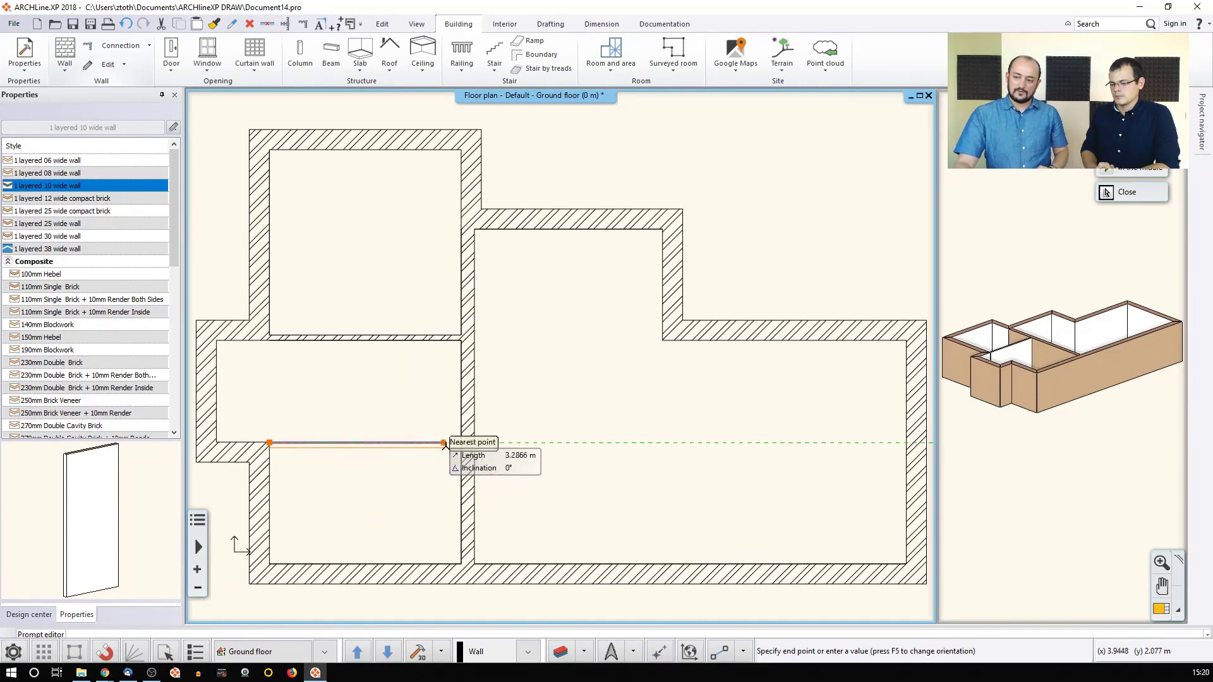
pyautogui.click(461, 443)
pyautogui.press('Escape')
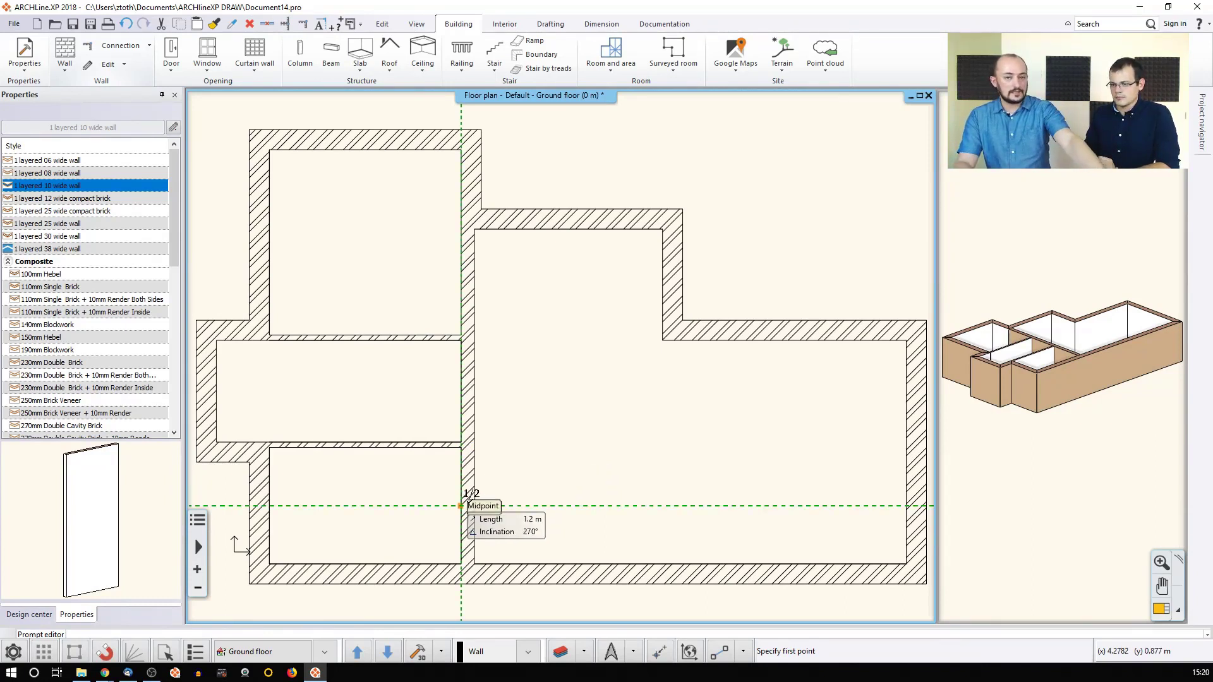
pyautogui.click(508, 462)
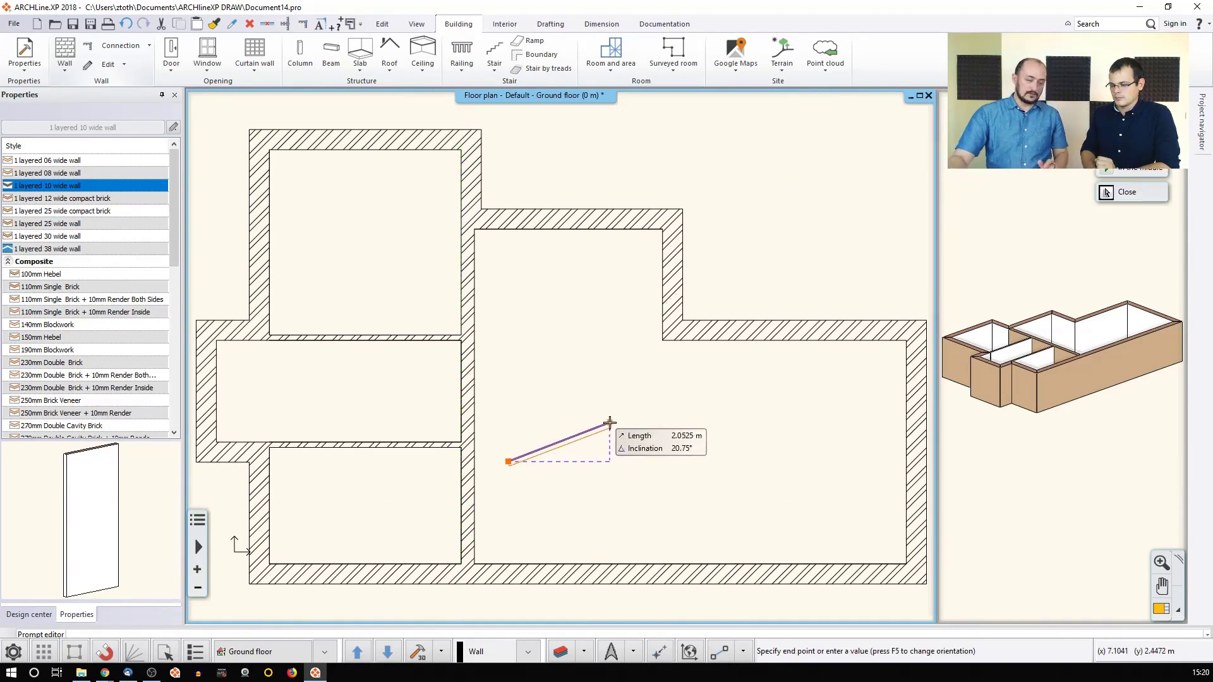
pyautogui.press('Escape')
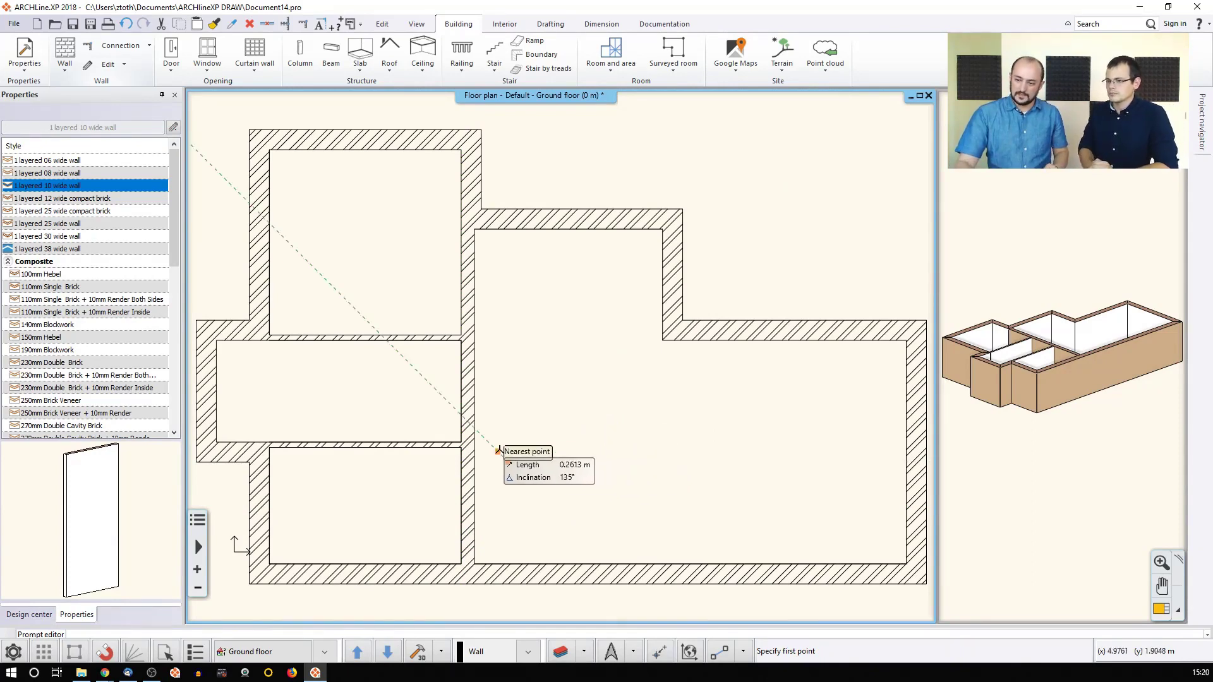
# Draw a thin partition from the wall intersection 5.62 m right, then turning up to the upper wall.
pyautogui.scroll(2, 505, 448)
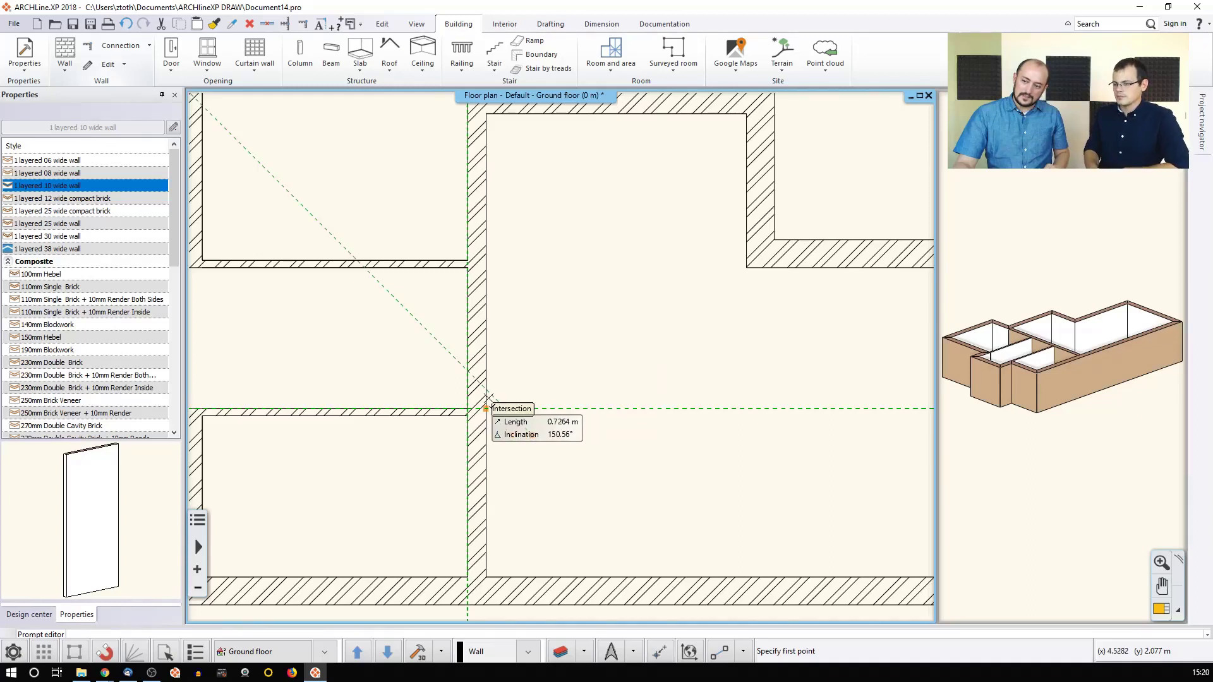
pyautogui.click(485, 409)
pyautogui.moveTo(720, 411); pyautogui.dragTo(589, 408, button='middle')
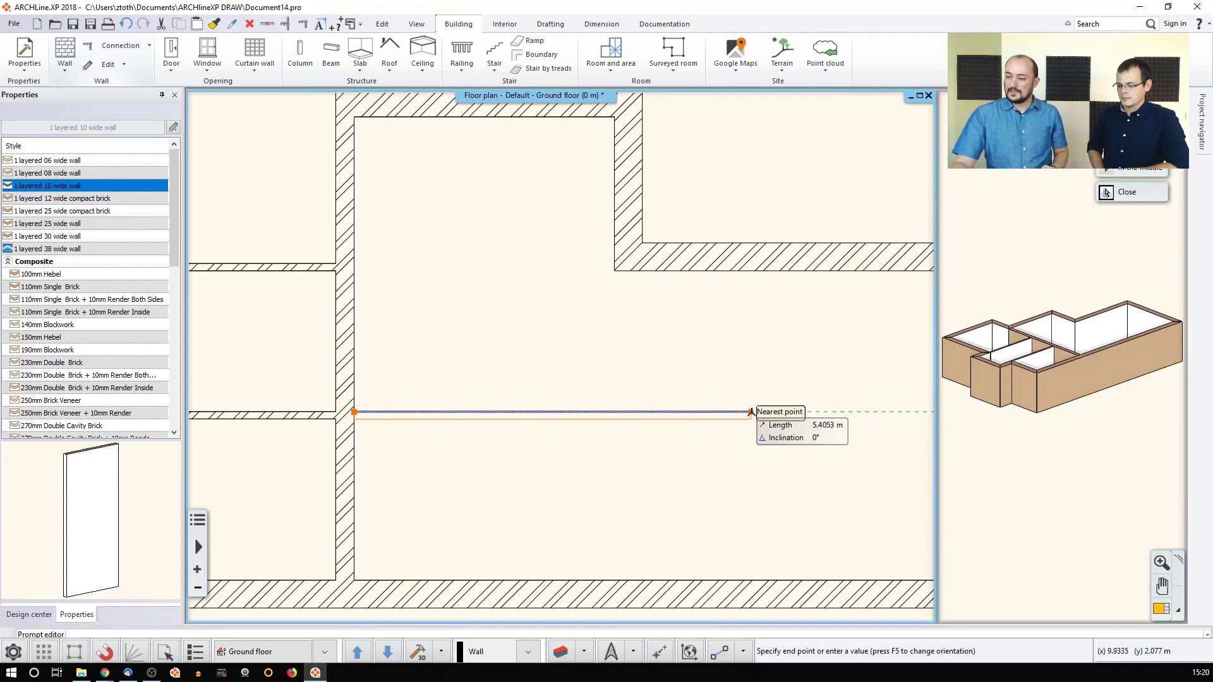
pyautogui.click(766, 411)
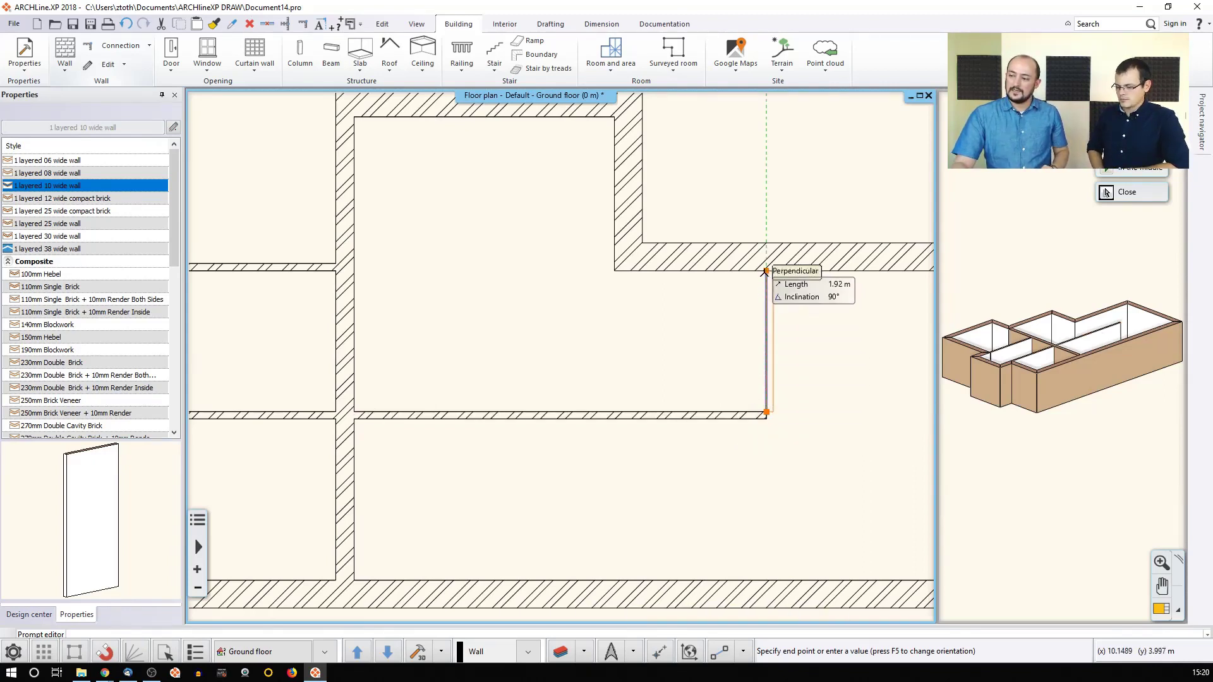
pyautogui.click(768, 272)
pyautogui.press('Escape')
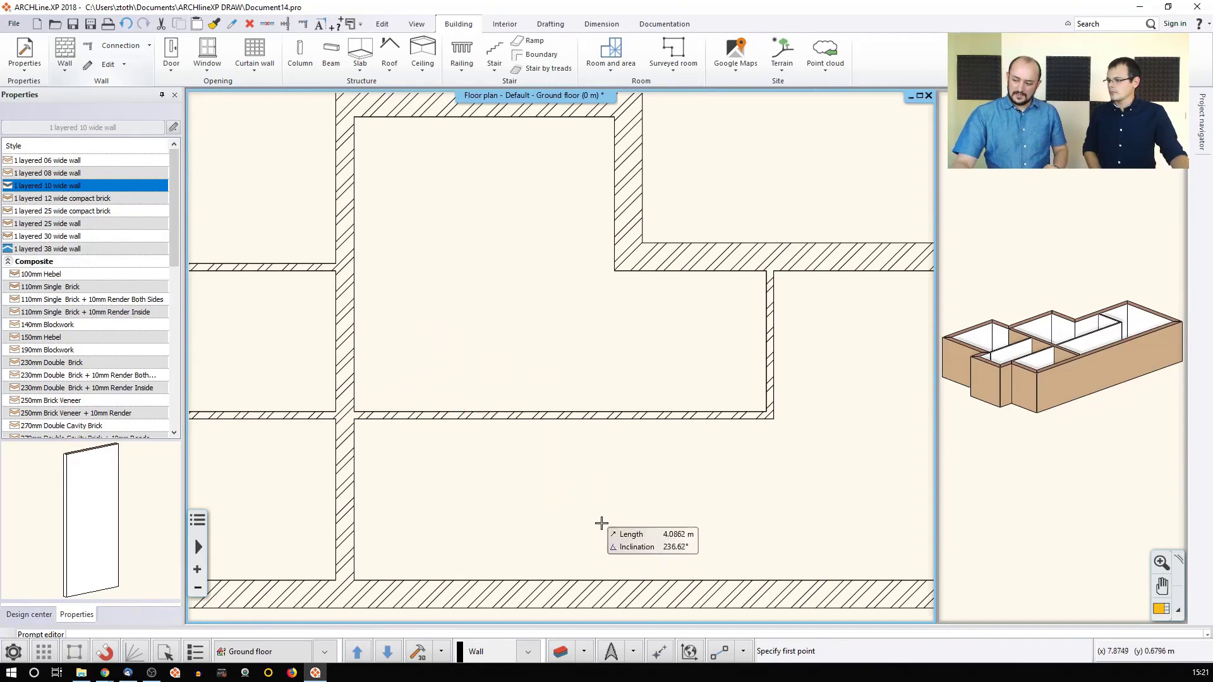
# Start a partition 1.1 m above the wall corner, run it right, then 0.82 m up to the upper wall.
pyautogui.click(658, 649)
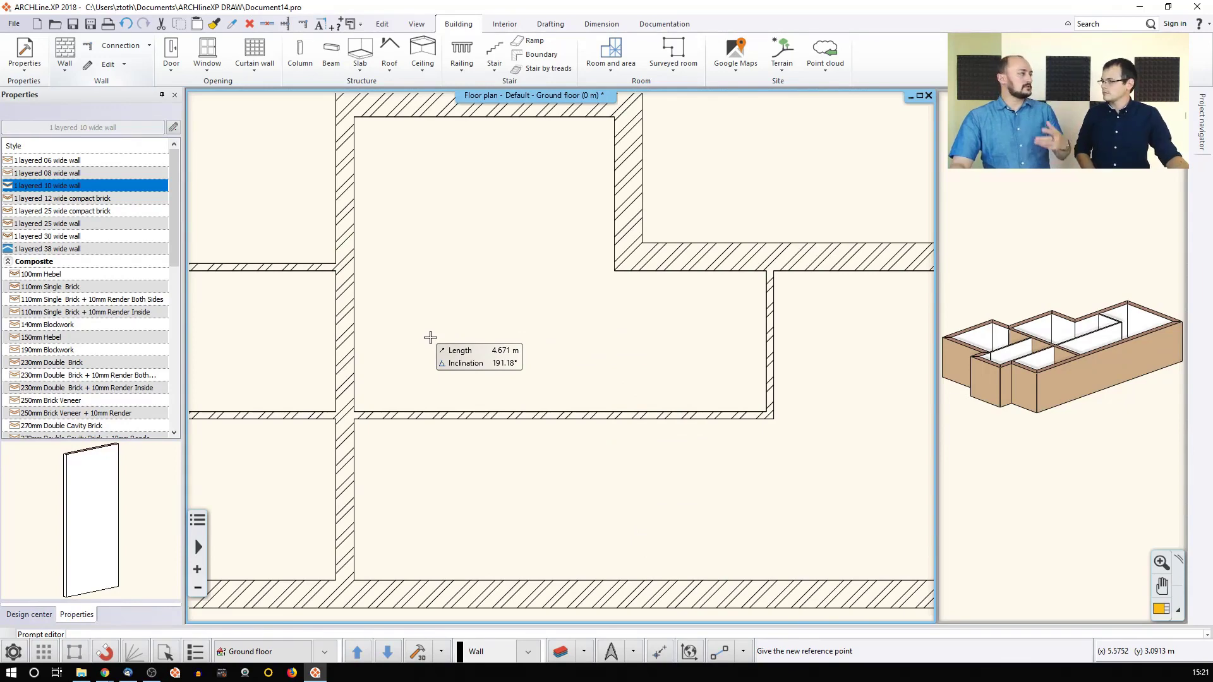
pyautogui.click(351, 397)
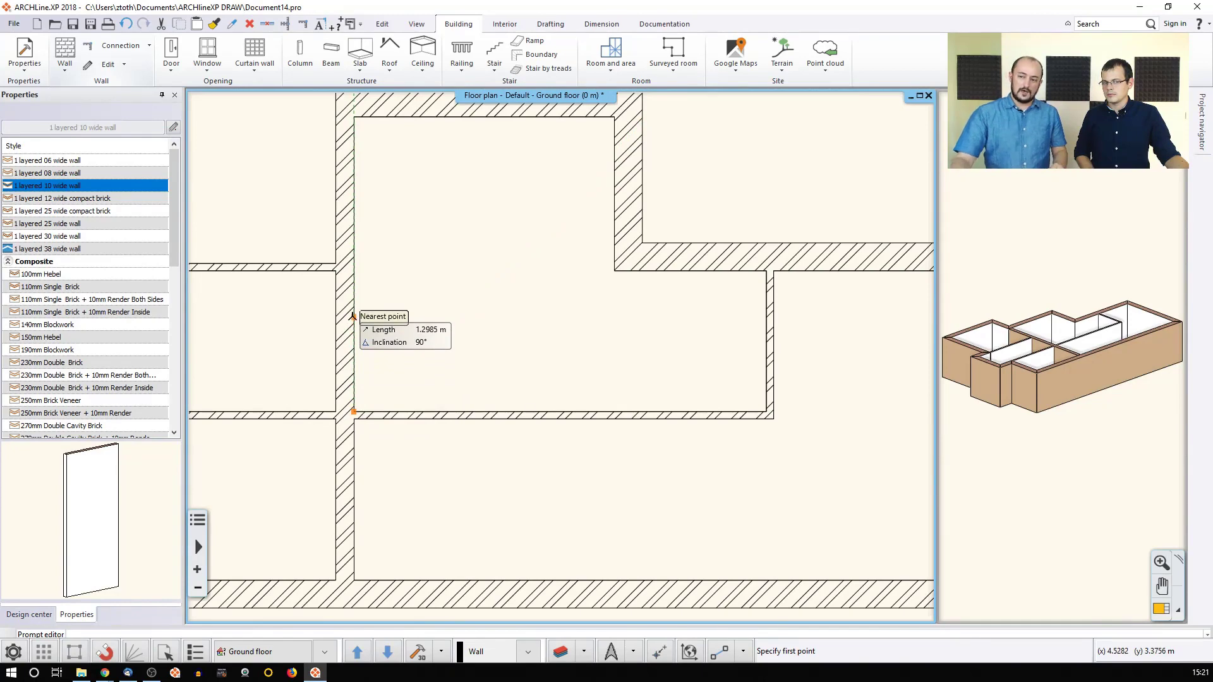
pyautogui.write('1,1')
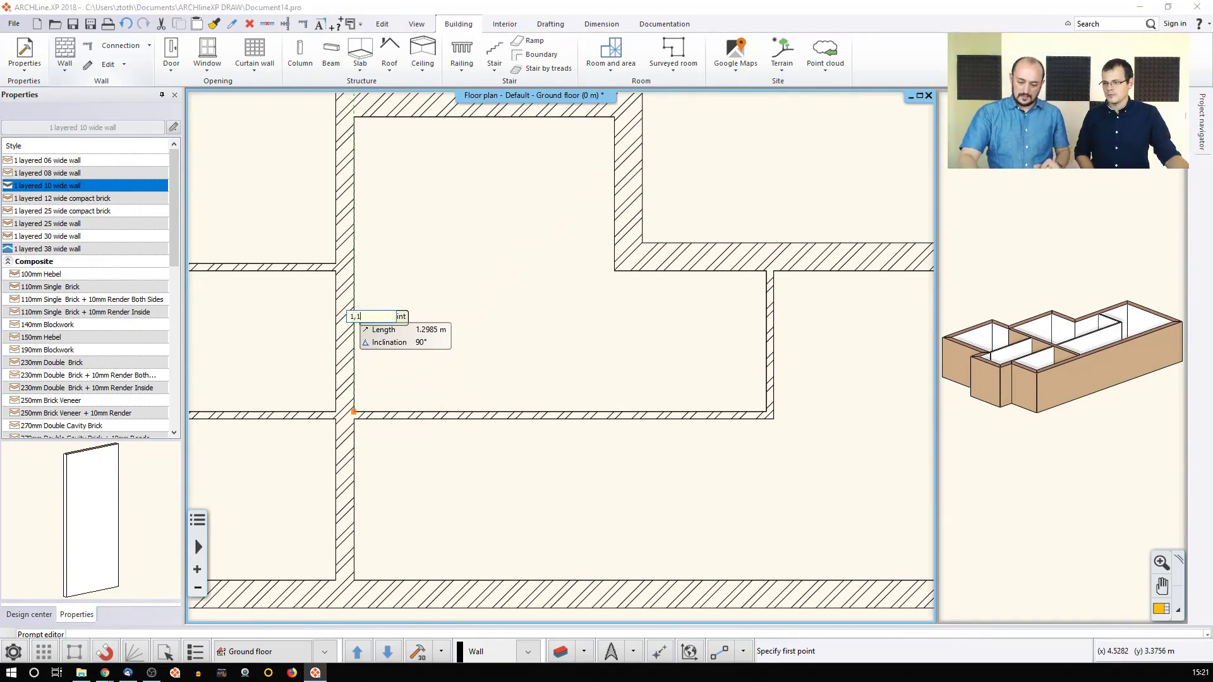
pyautogui.press('Return')
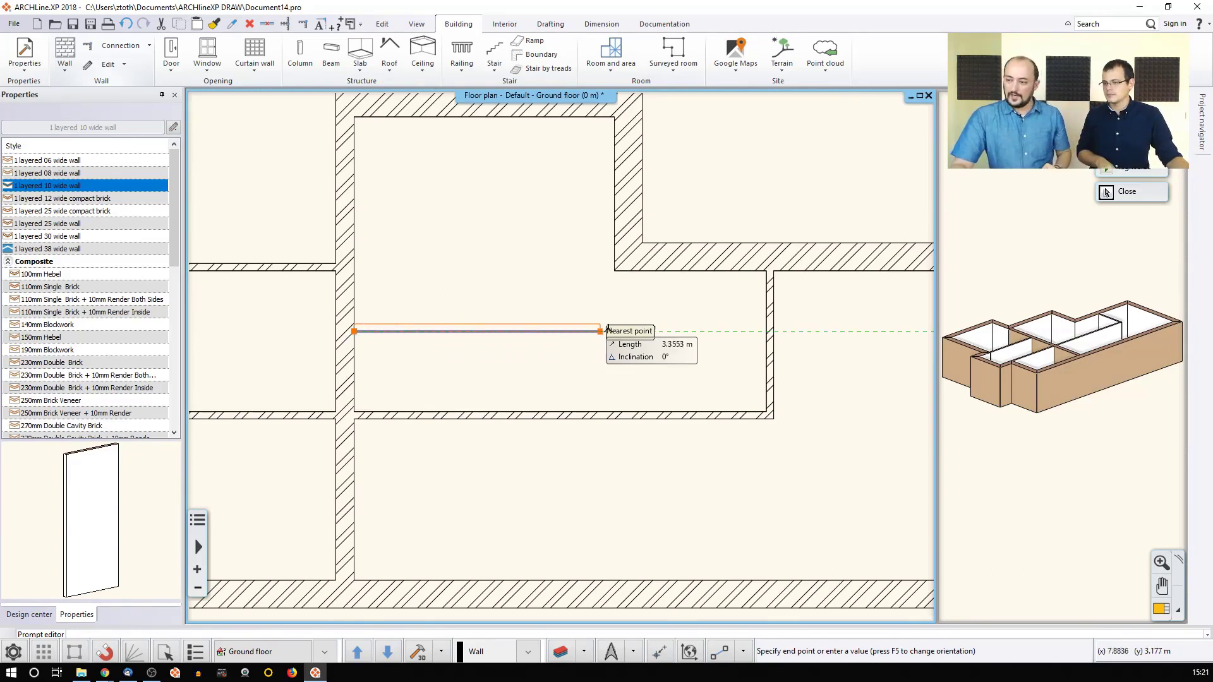
pyautogui.click(633, 331)
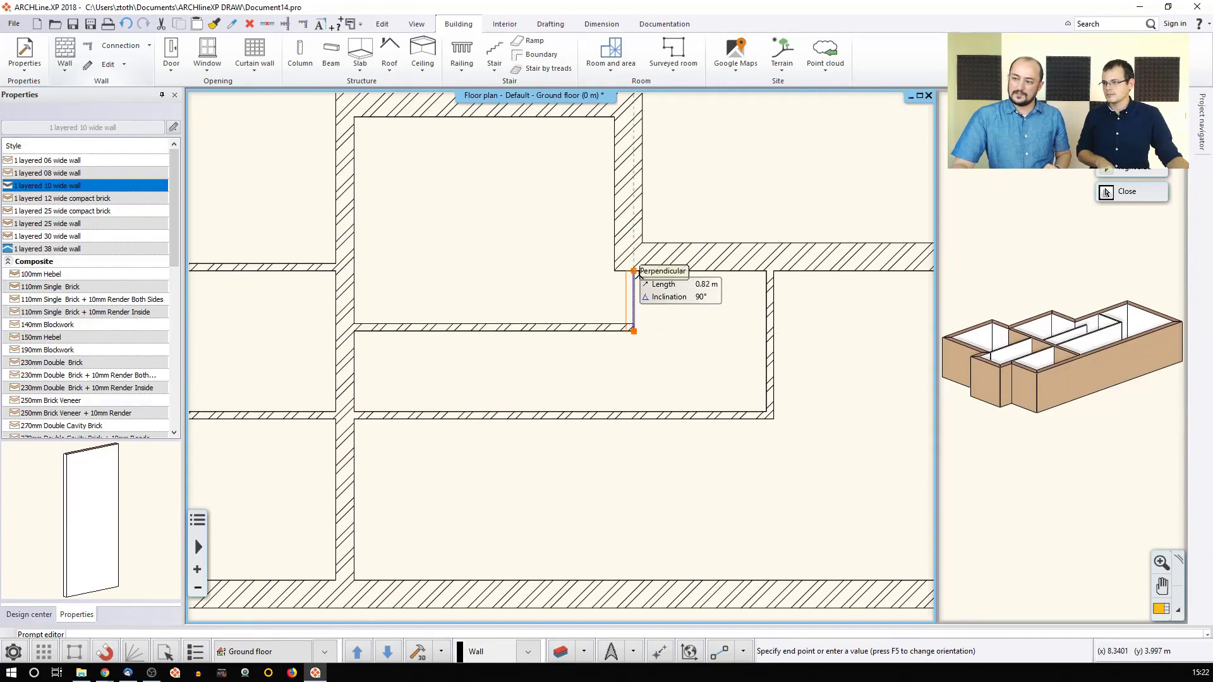
pyautogui.click(633, 271)
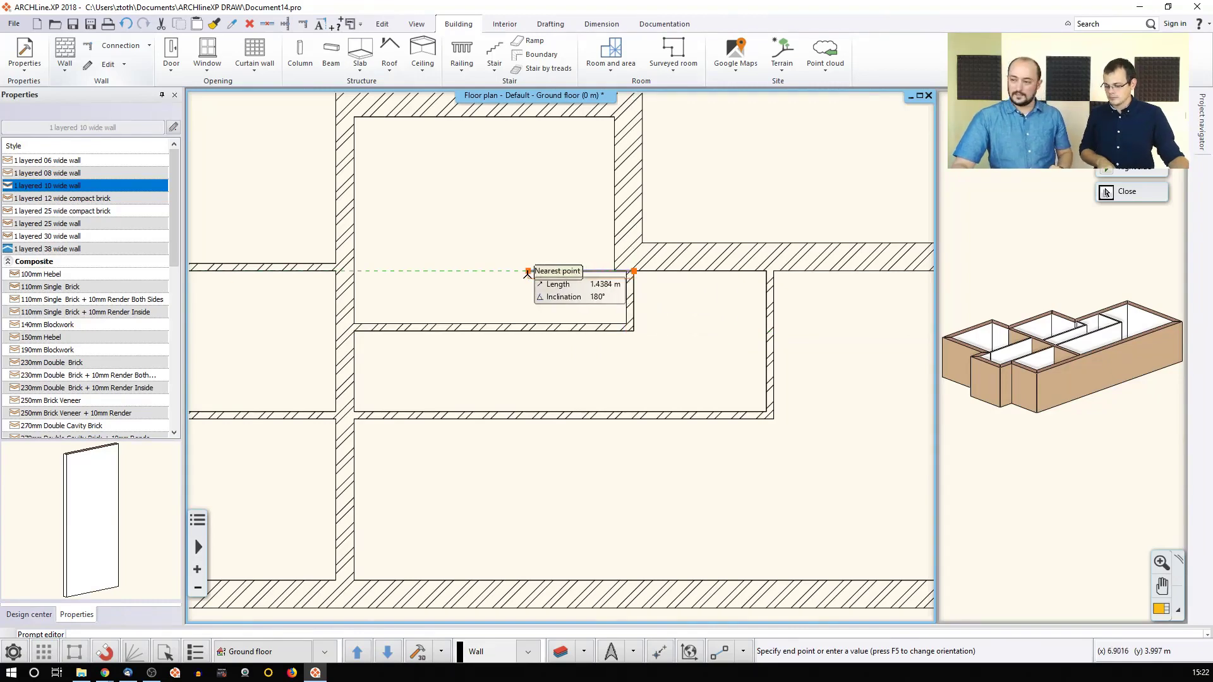
pyautogui.press('Escape')
pyautogui.press('Escape')
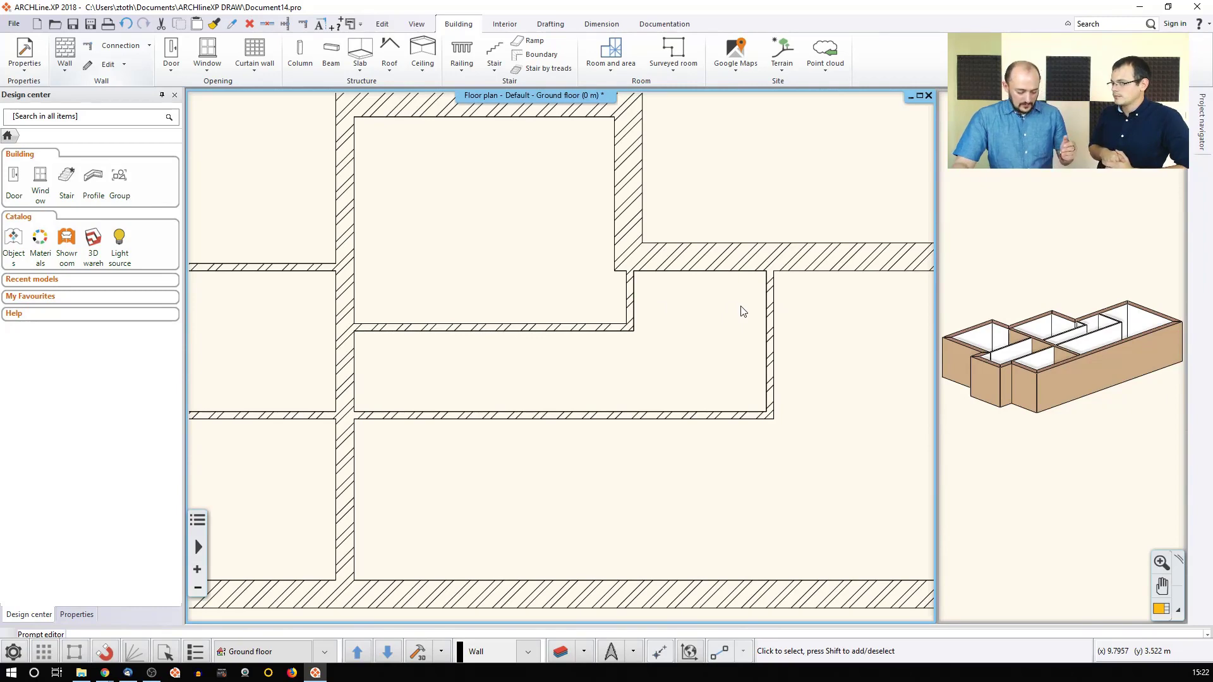
# Move the short 0.82 m wall left so it aligns with the thick upper wall's inner face.
pyautogui.click(633, 300)
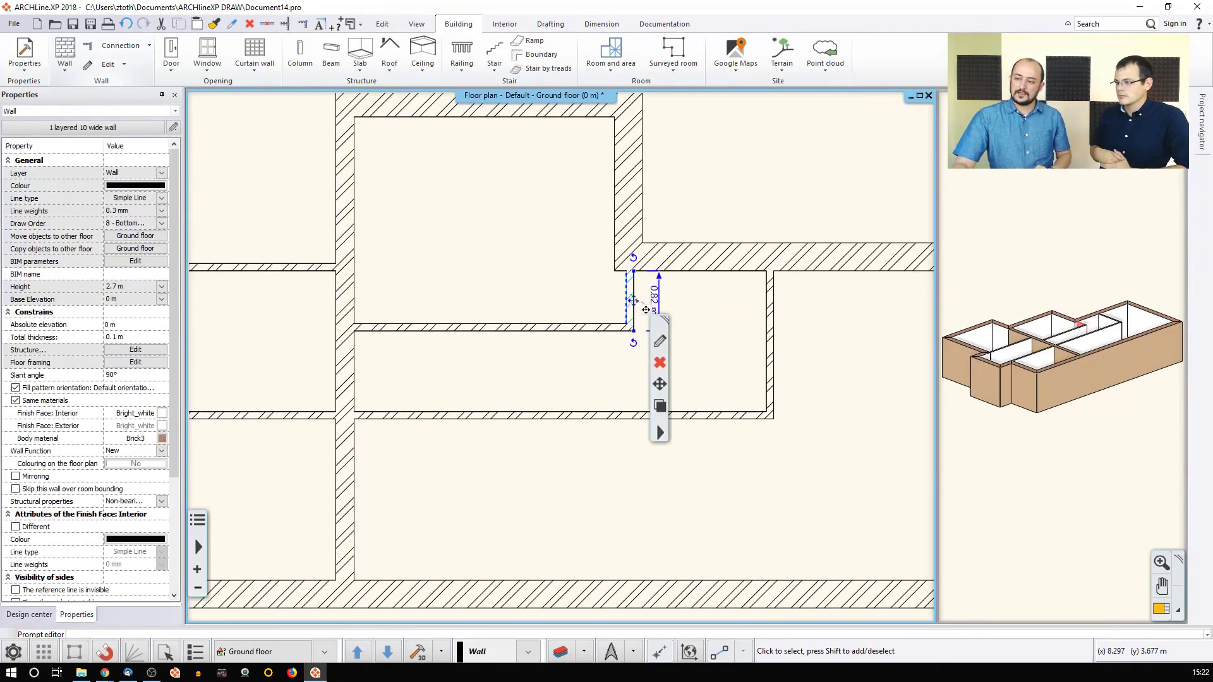
pyautogui.click(628, 294)
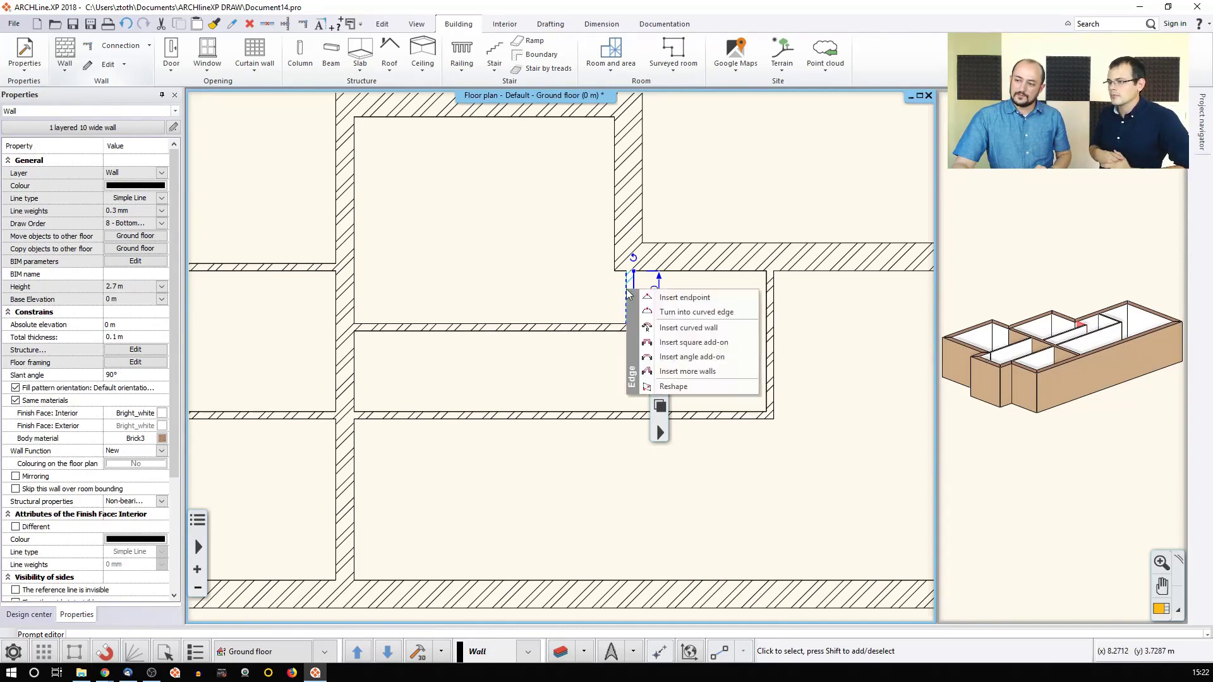
pyautogui.click(625, 306)
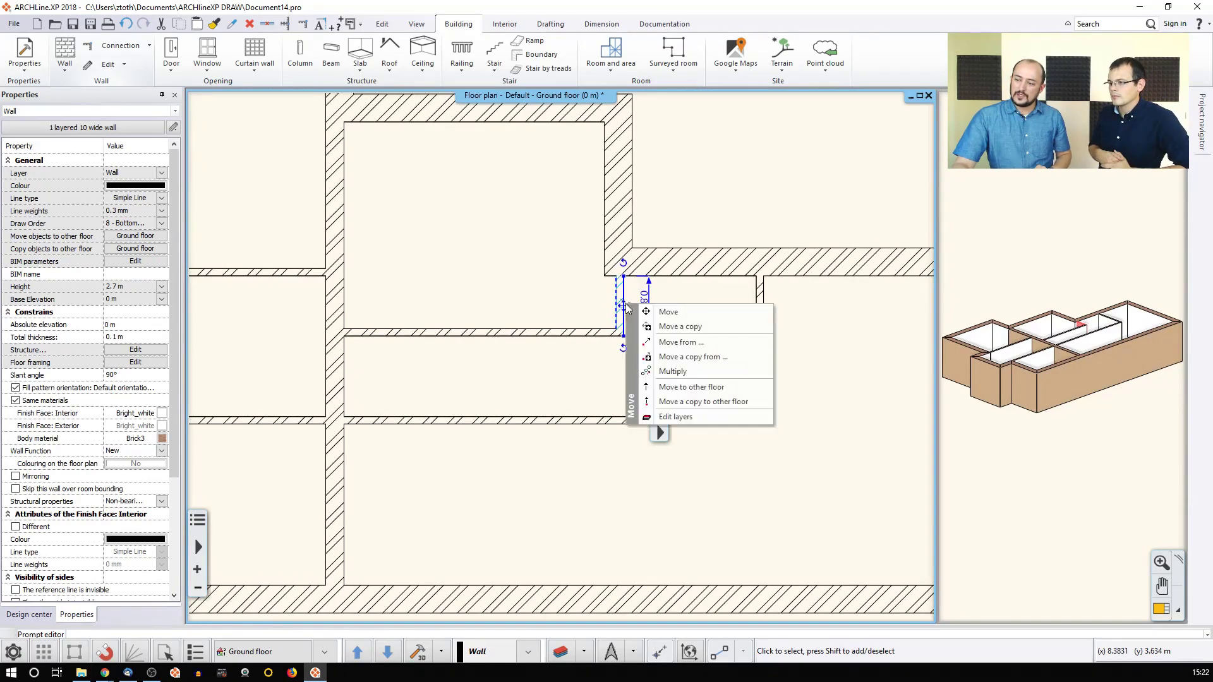
pyautogui.click(664, 312)
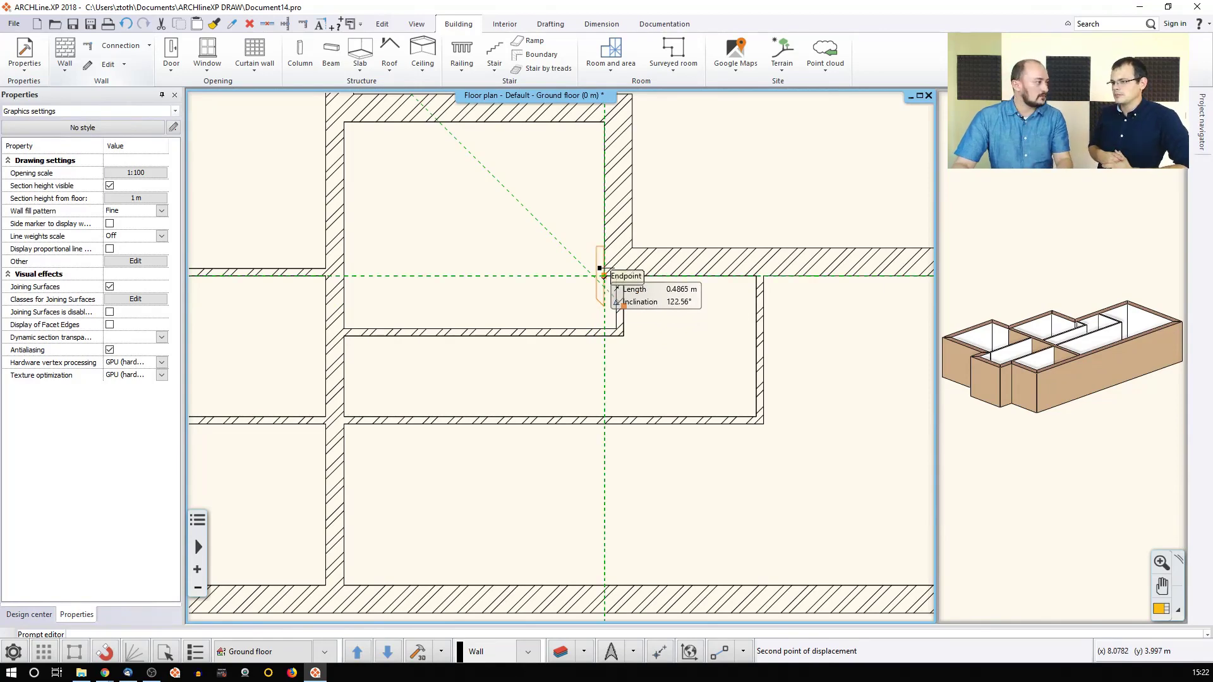
pyautogui.click(603, 275)
pyautogui.click(634, 315)
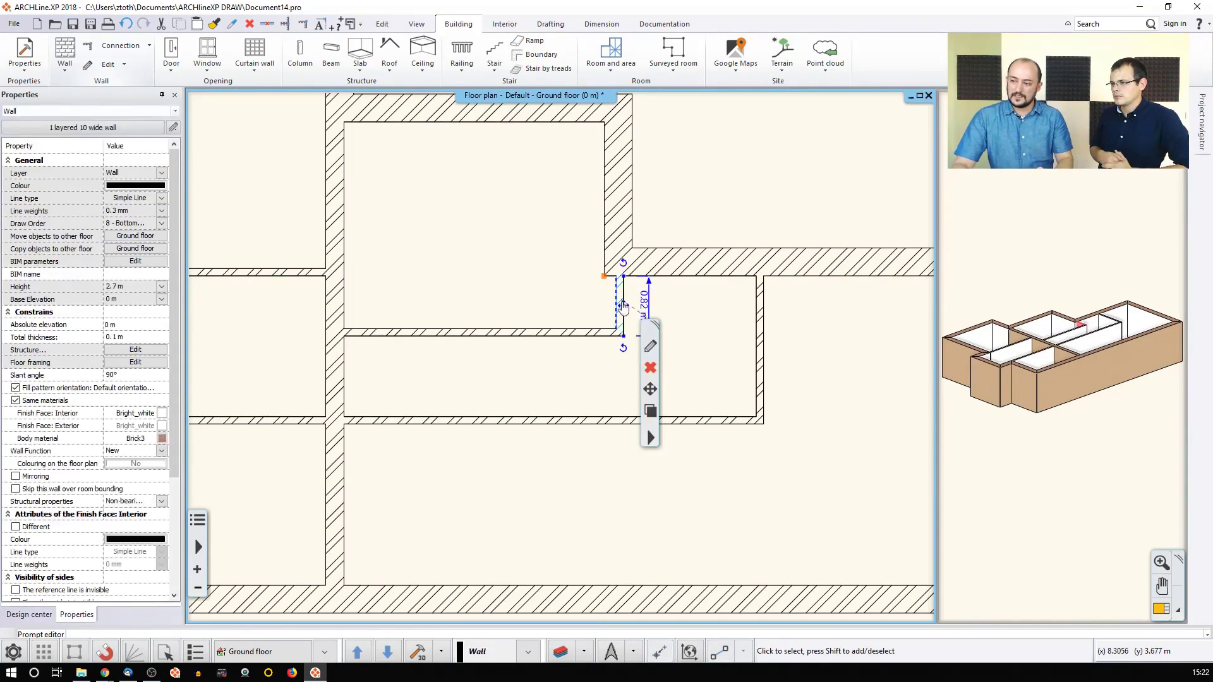
pyautogui.moveTo(623, 306)
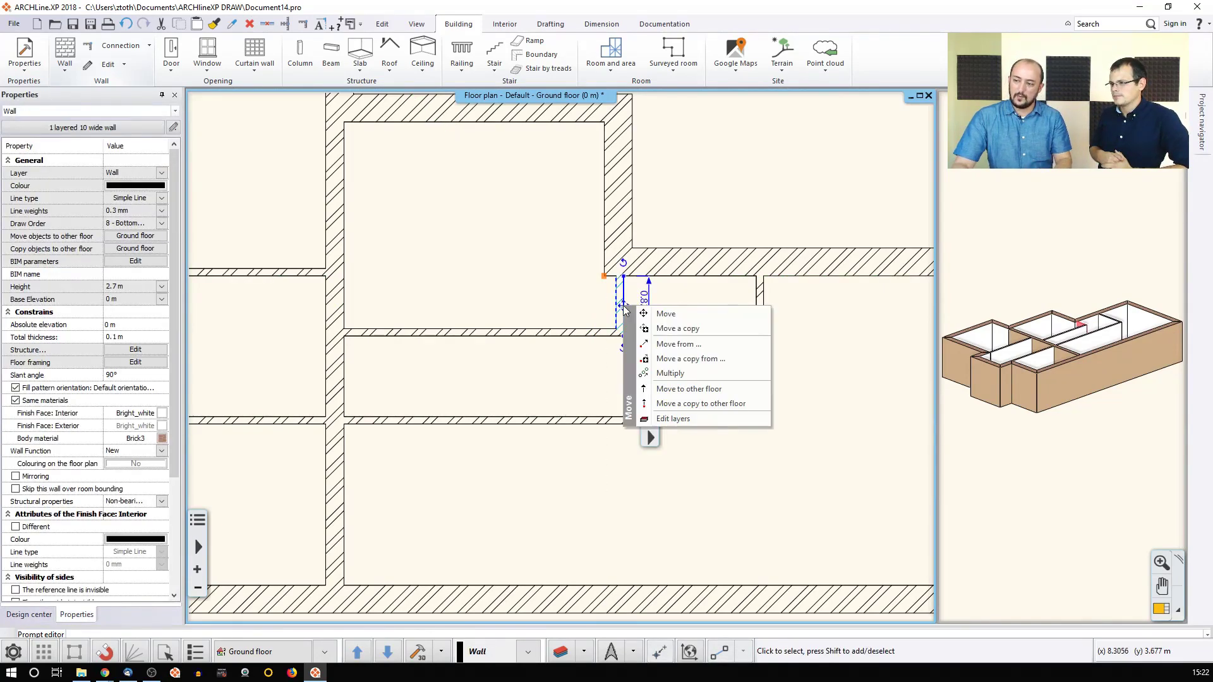
pyautogui.click(658, 344)
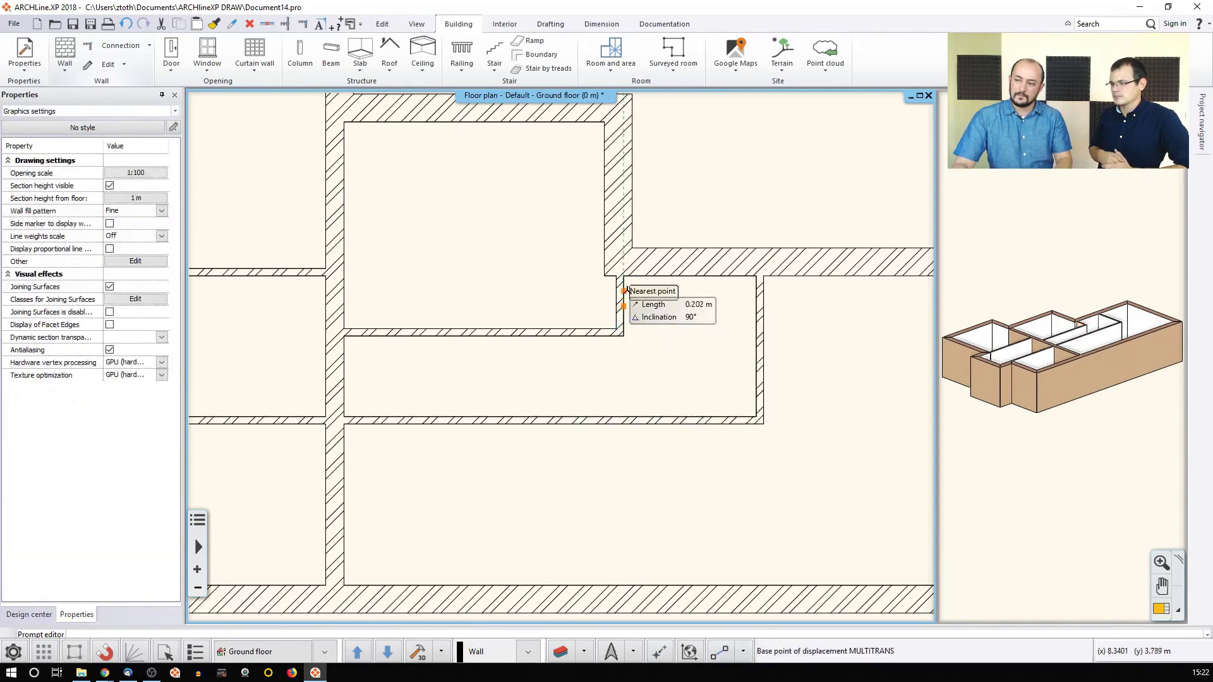
pyautogui.click(615, 276)
pyautogui.click(603, 276)
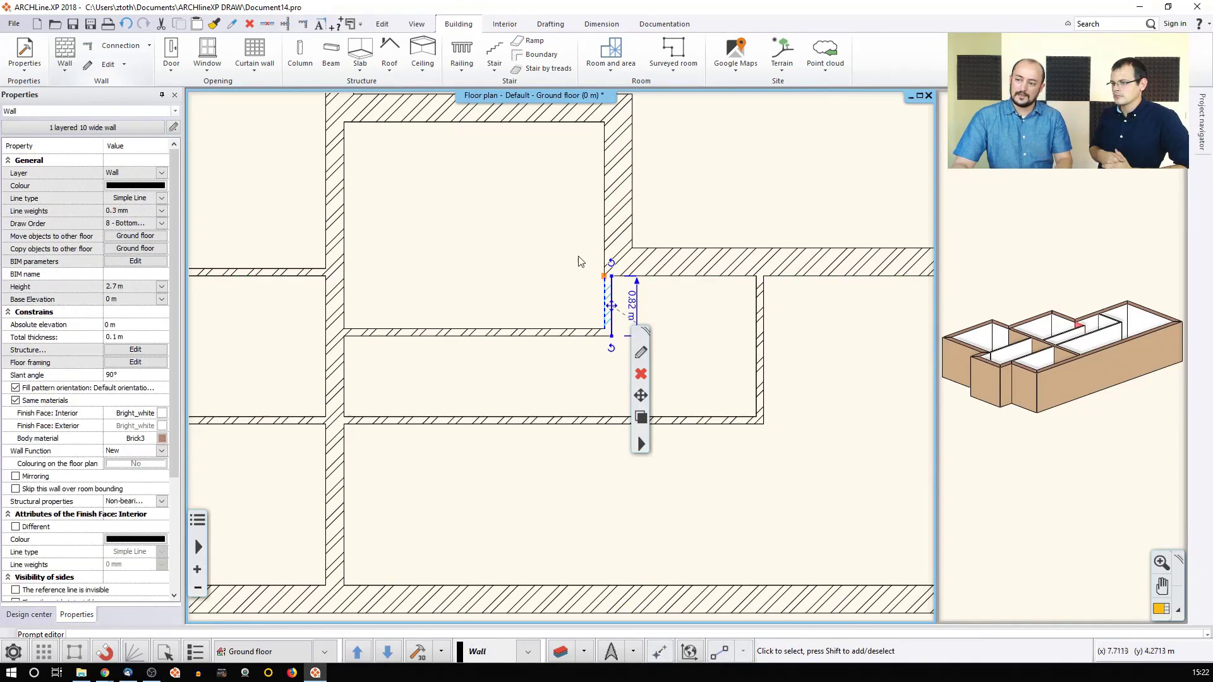
pyautogui.click(539, 274)
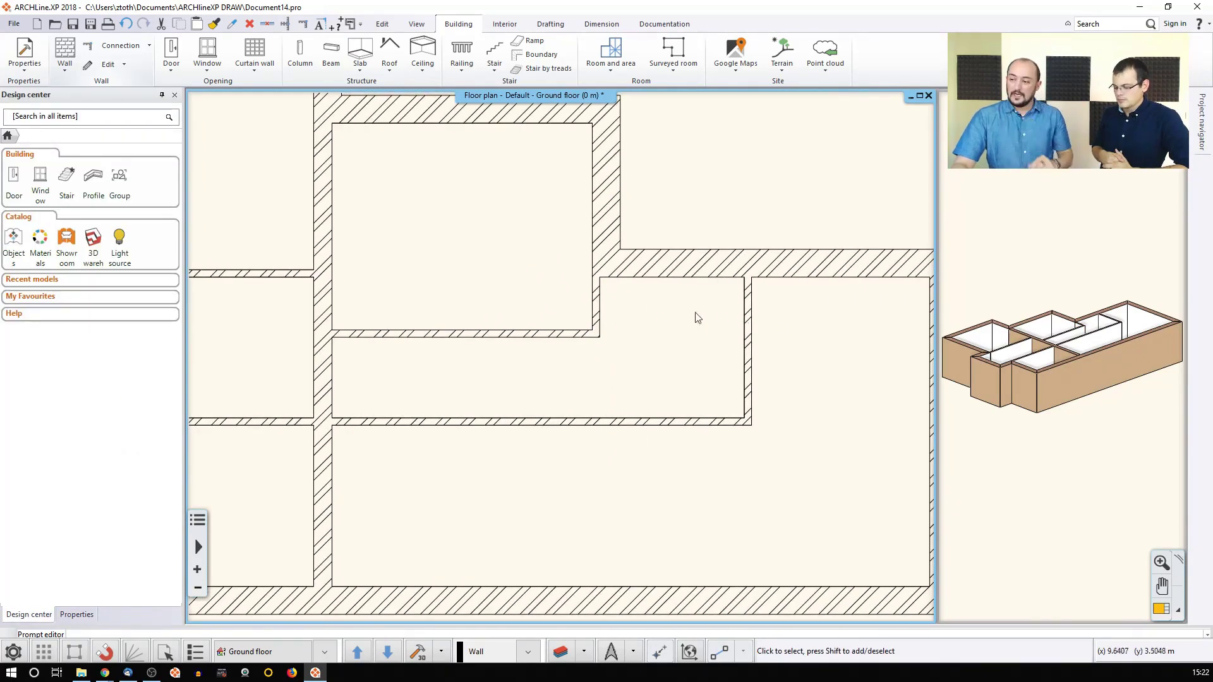
# Set the distance between the short wall and the wall to its right to 1.9 m, flipping which wall moves.
pyautogui.click(597, 309)
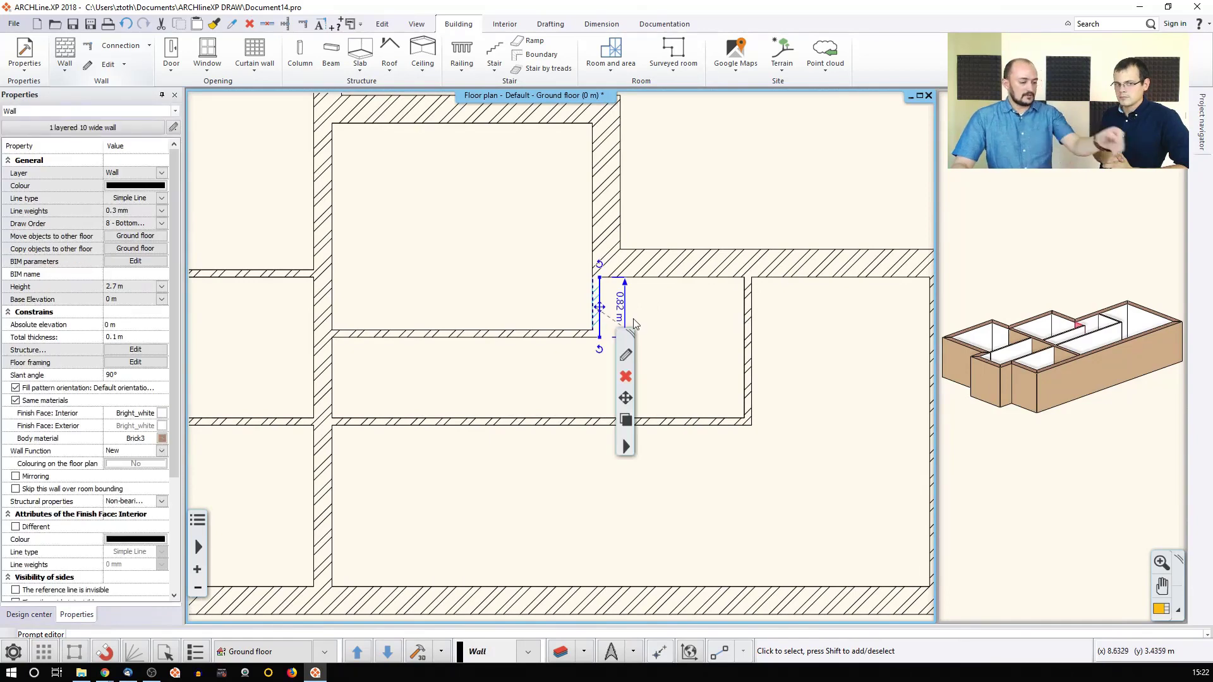
pyautogui.keyDown('shift'); pyautogui.click(749, 323); pyautogui.keyUp('shift')
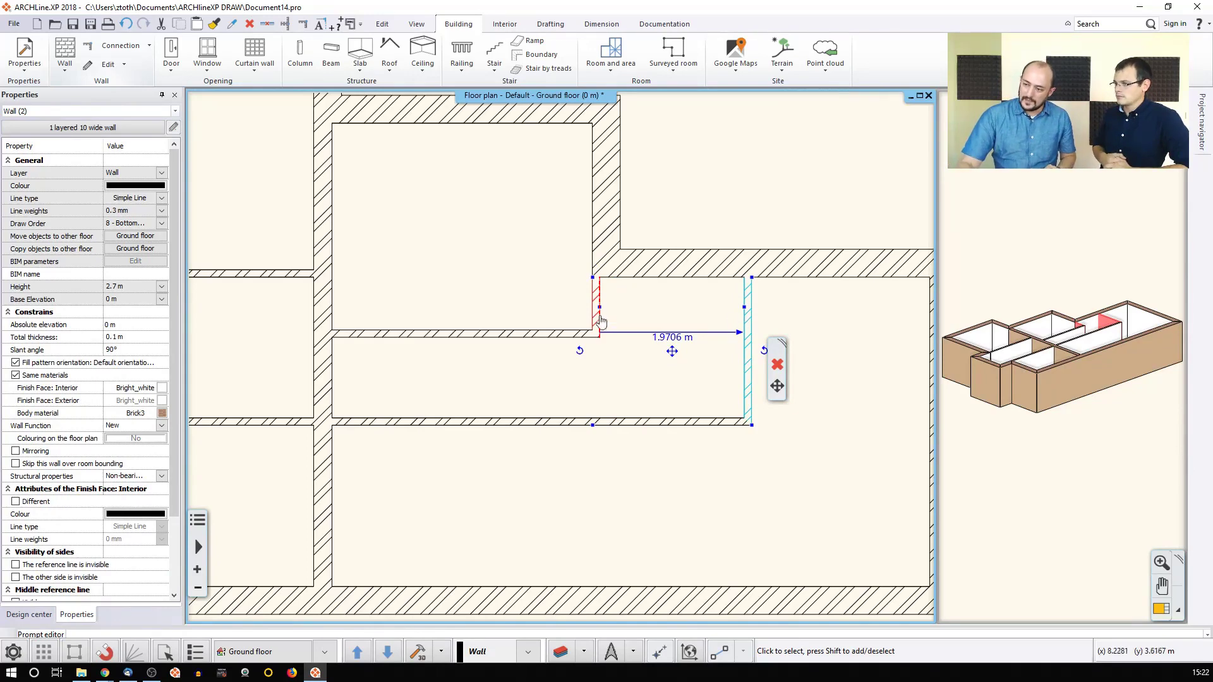
pyautogui.click(664, 341)
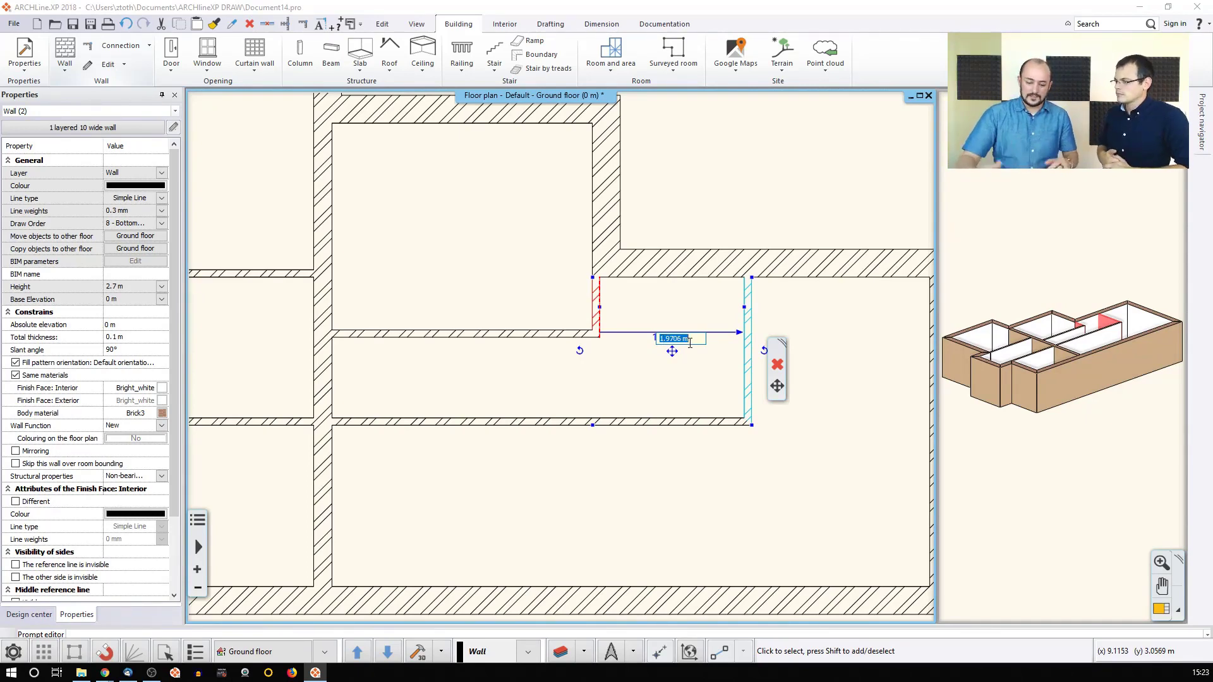
pyautogui.write('1')
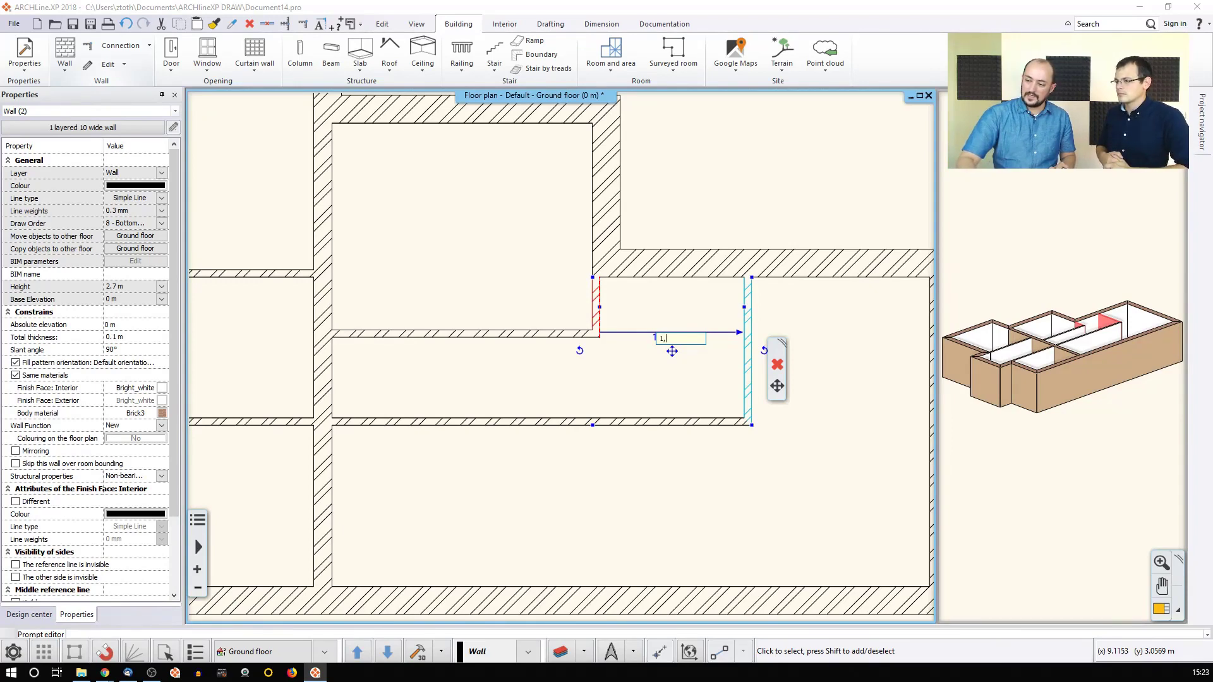
pyautogui.write(',9')
pyautogui.press('Return')
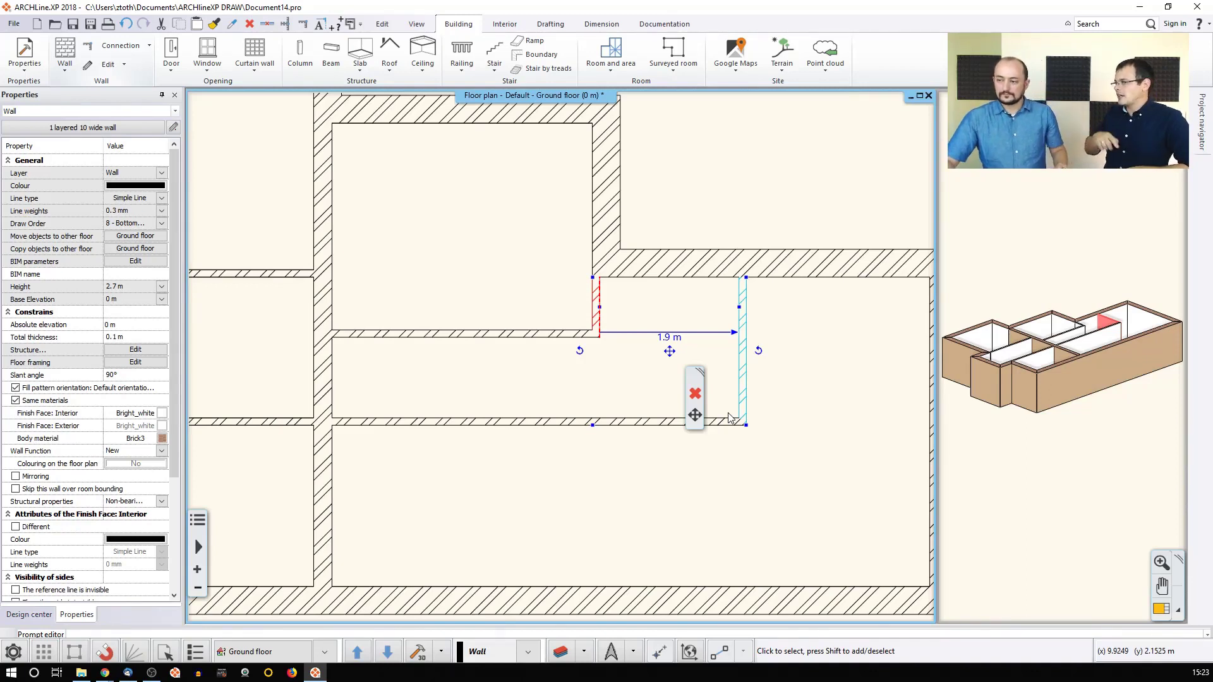
pyautogui.click(736, 338)
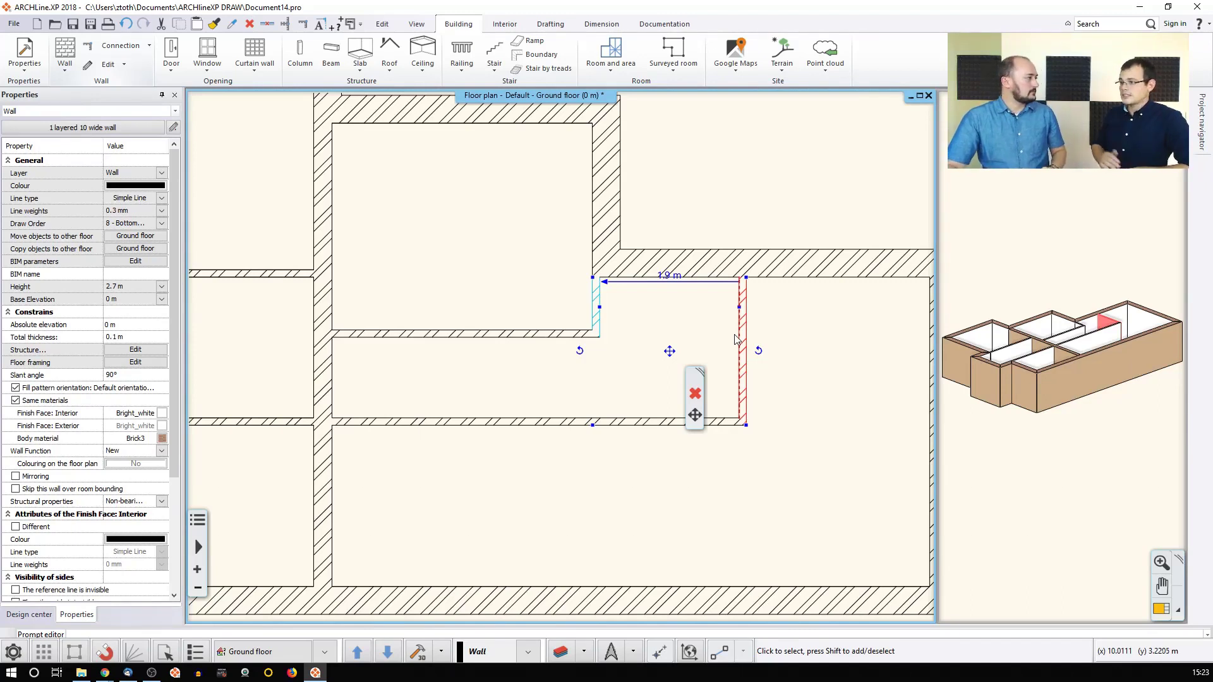
pyautogui.click(537, 265)
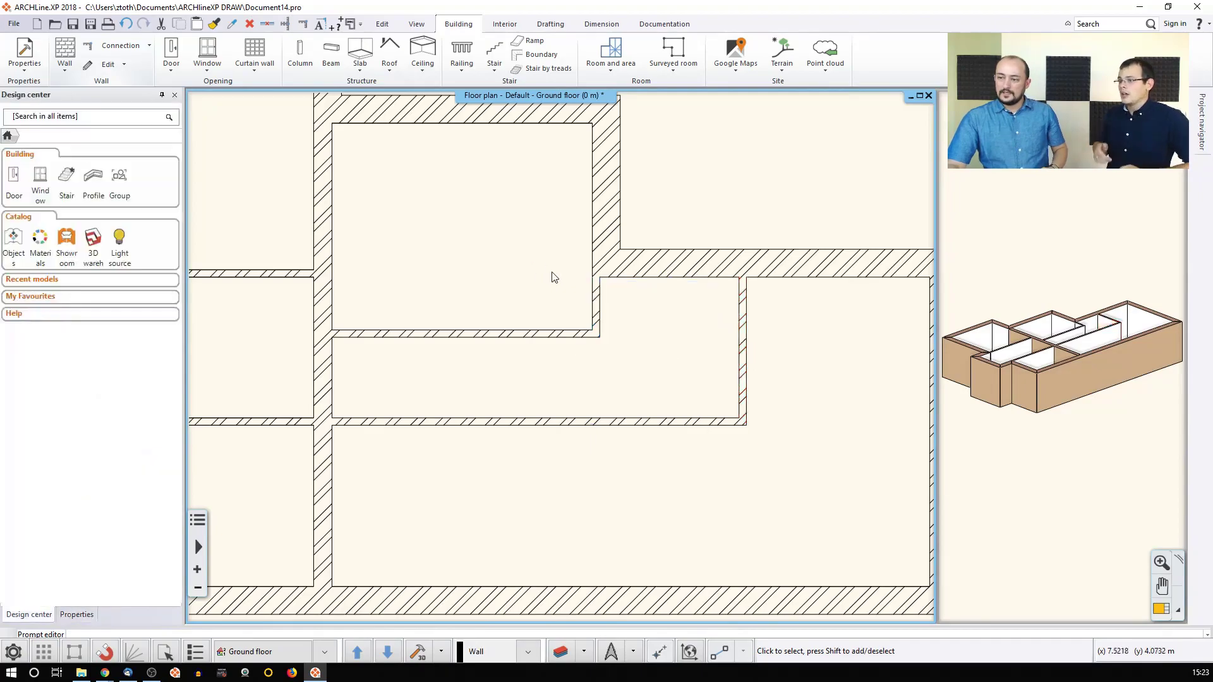